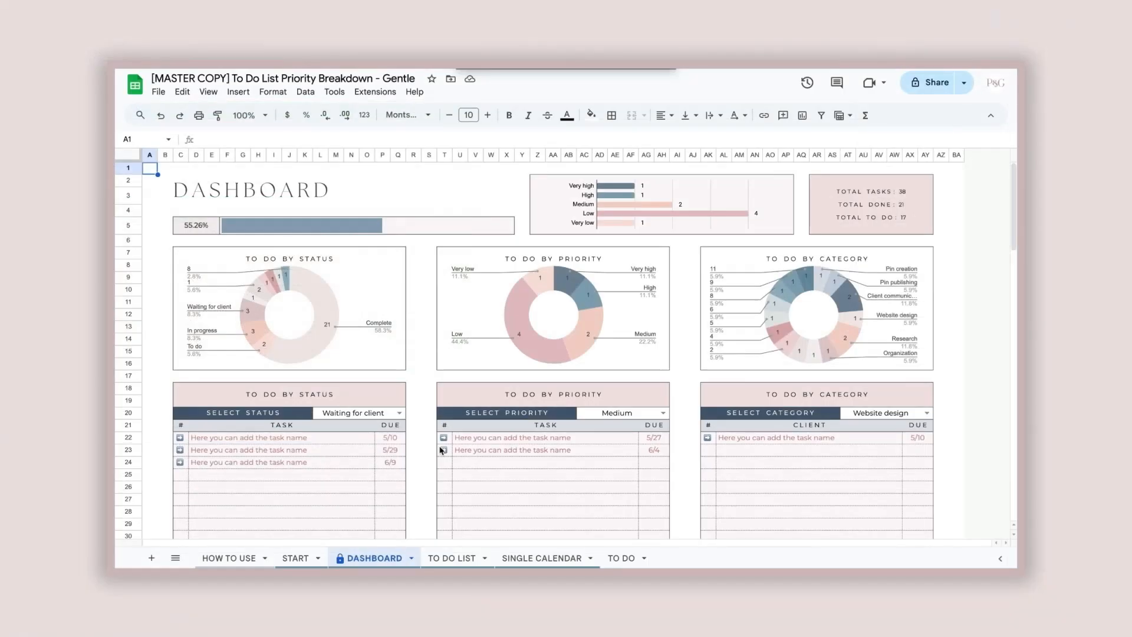
Step: Look over the finished template's dashboard, including its upcoming tasks table, and its TO DO LIST sheet
scroll(438, 461, down, 15)
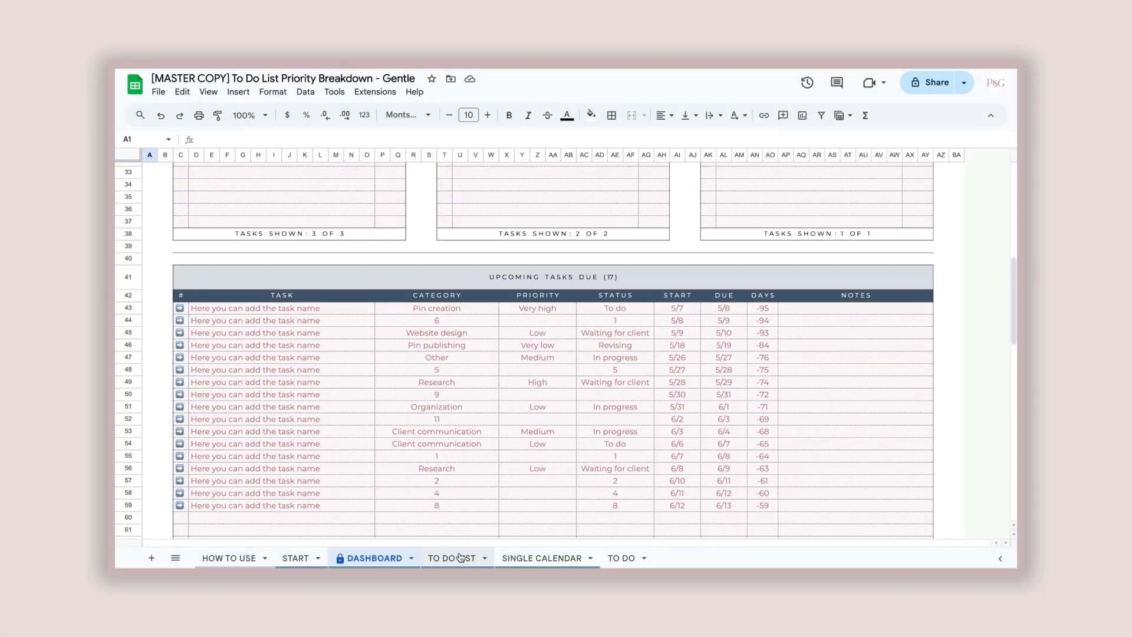
click(451, 557)
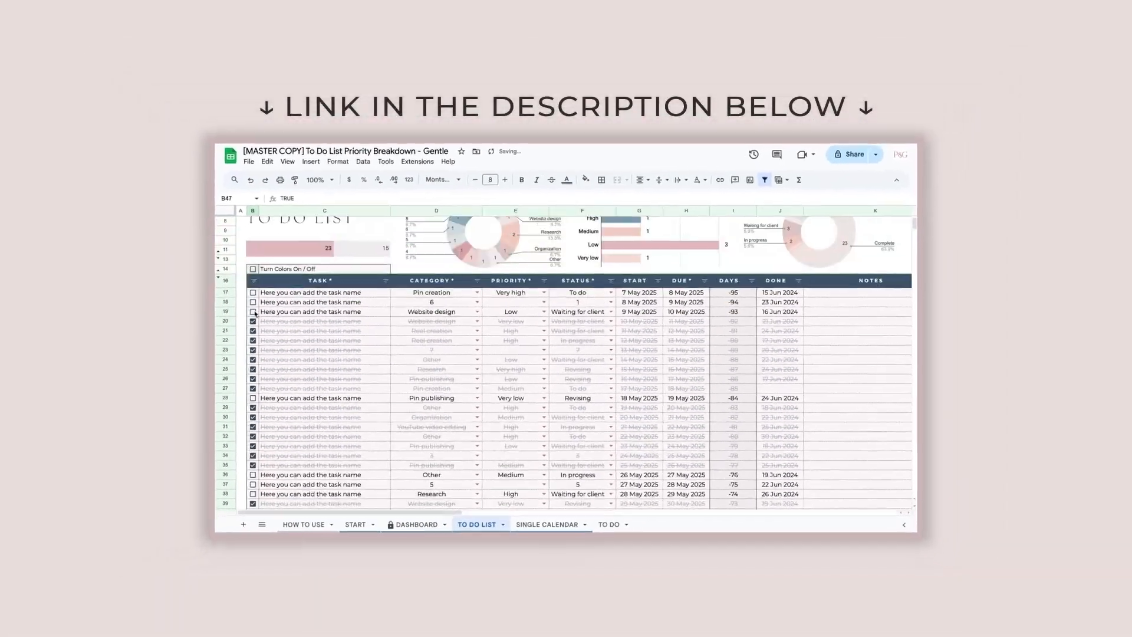
click(167, 326)
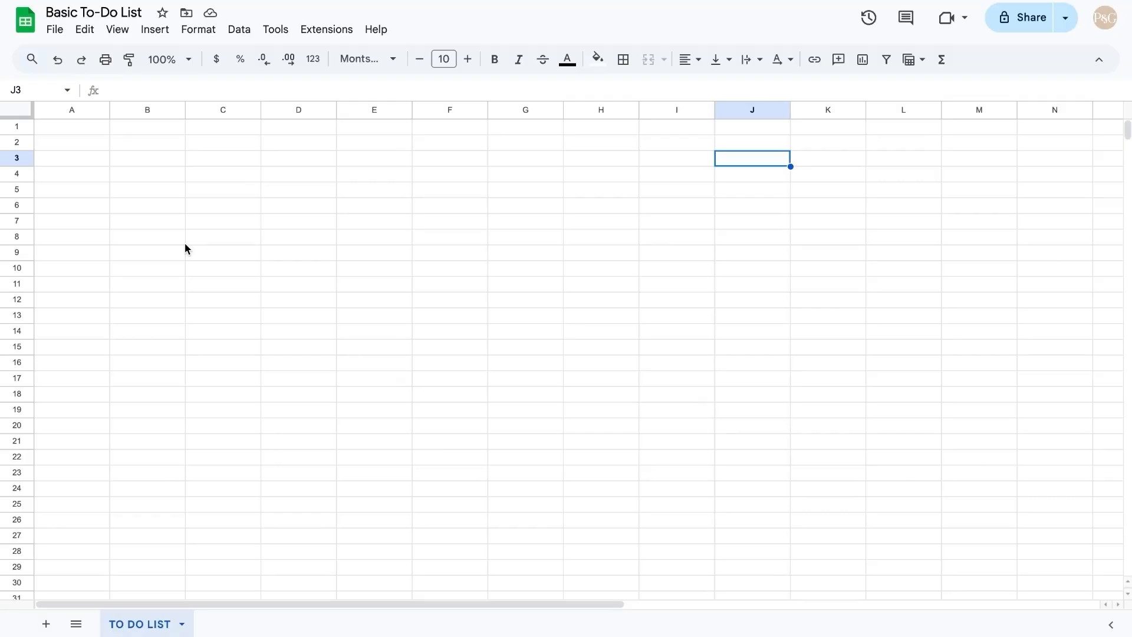
Step: Enter the column headers Done?, Task and Category in cells B6 to D6
click(171, 210)
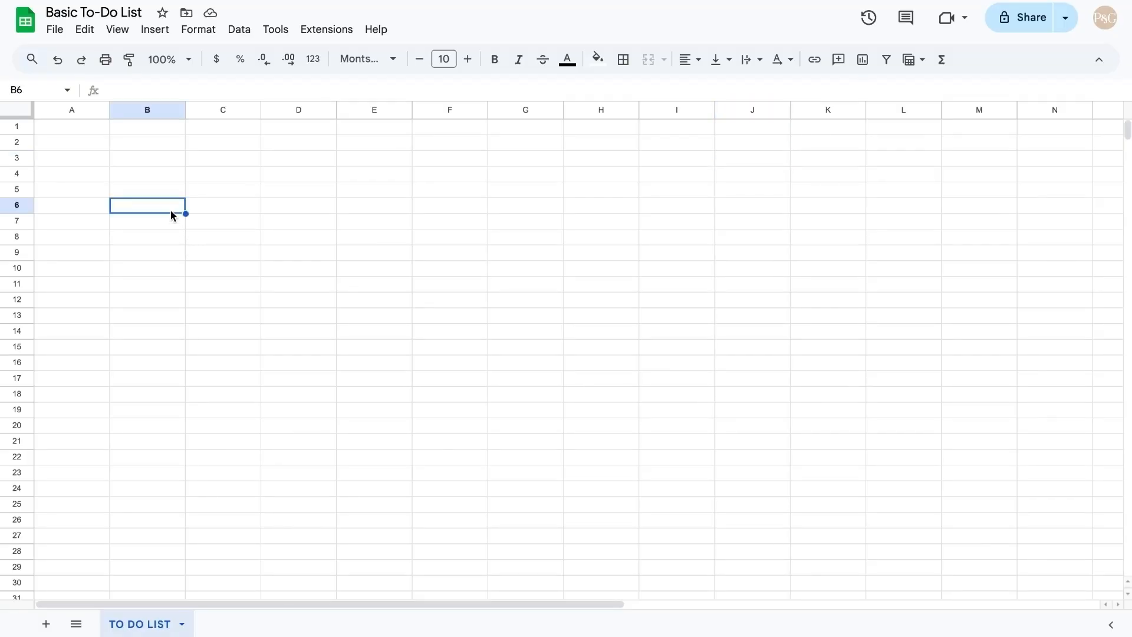
text(Done?)
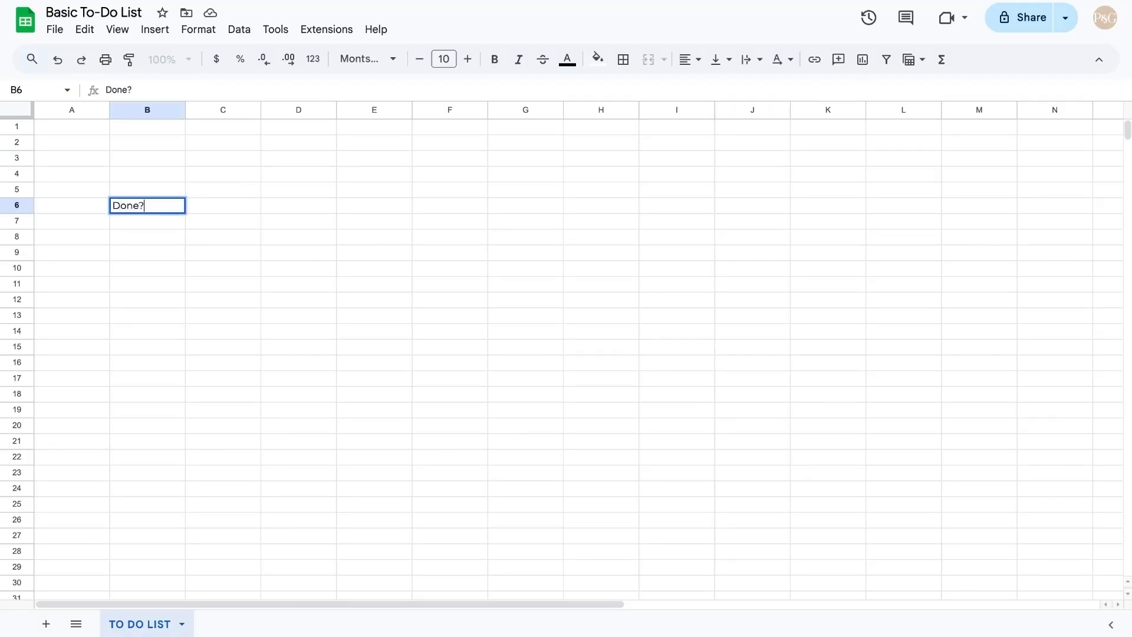
key(Tab)
text(Ta)
key(Tab)
text(Category)
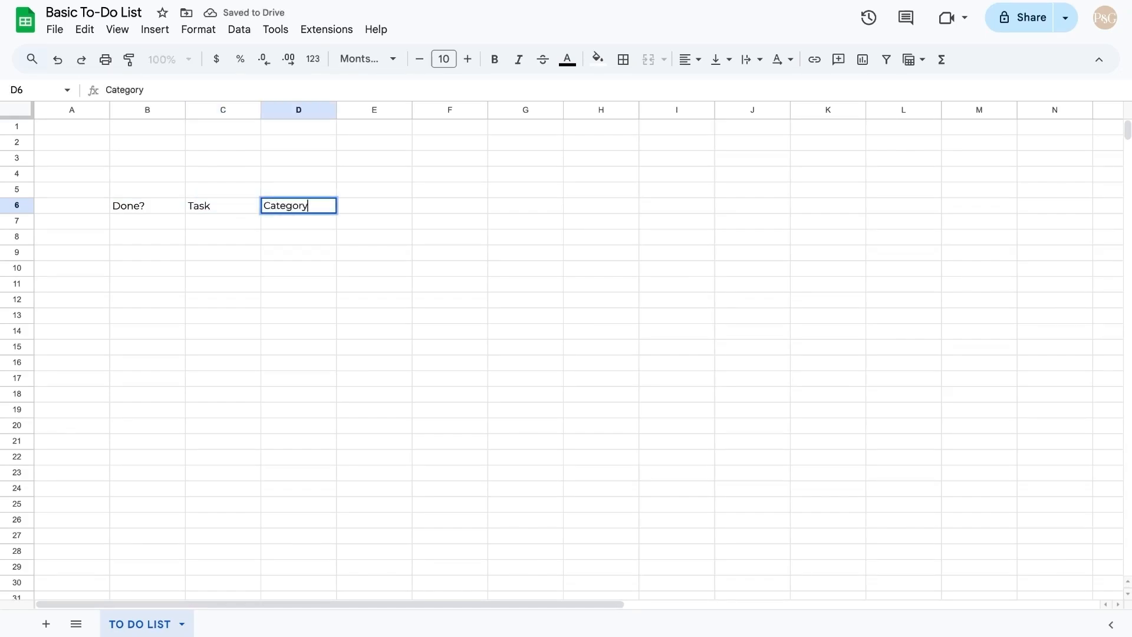
key(Return)
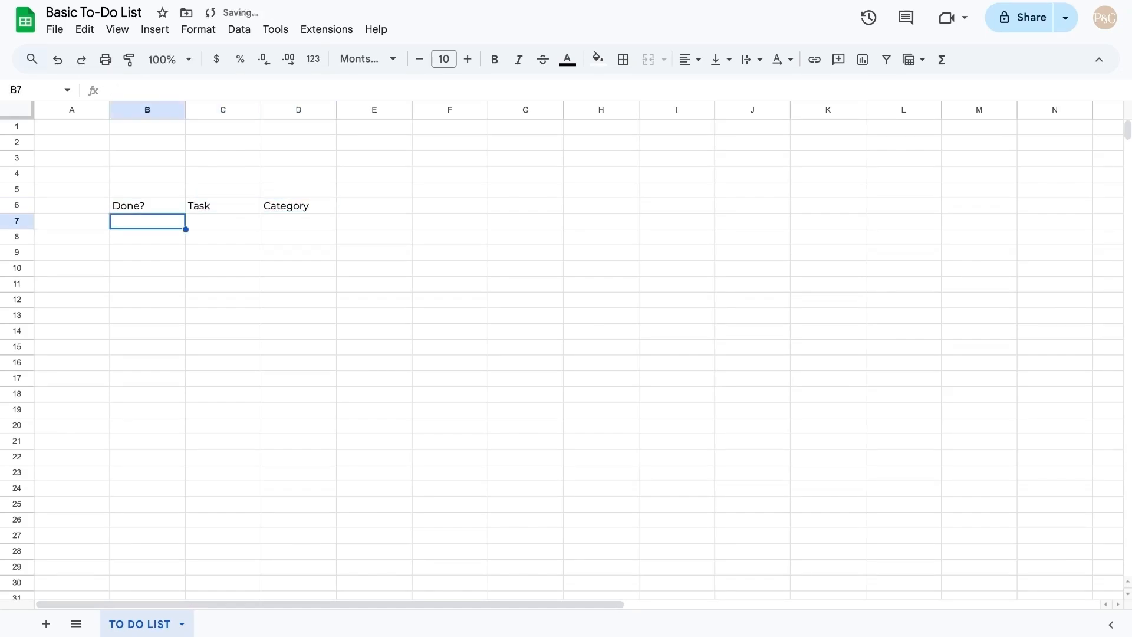
Step: Center the headers in B6:D6 horizontally and vertically, and make row 6 slightly taller
drag(119, 205, 298, 214)
click(688, 59)
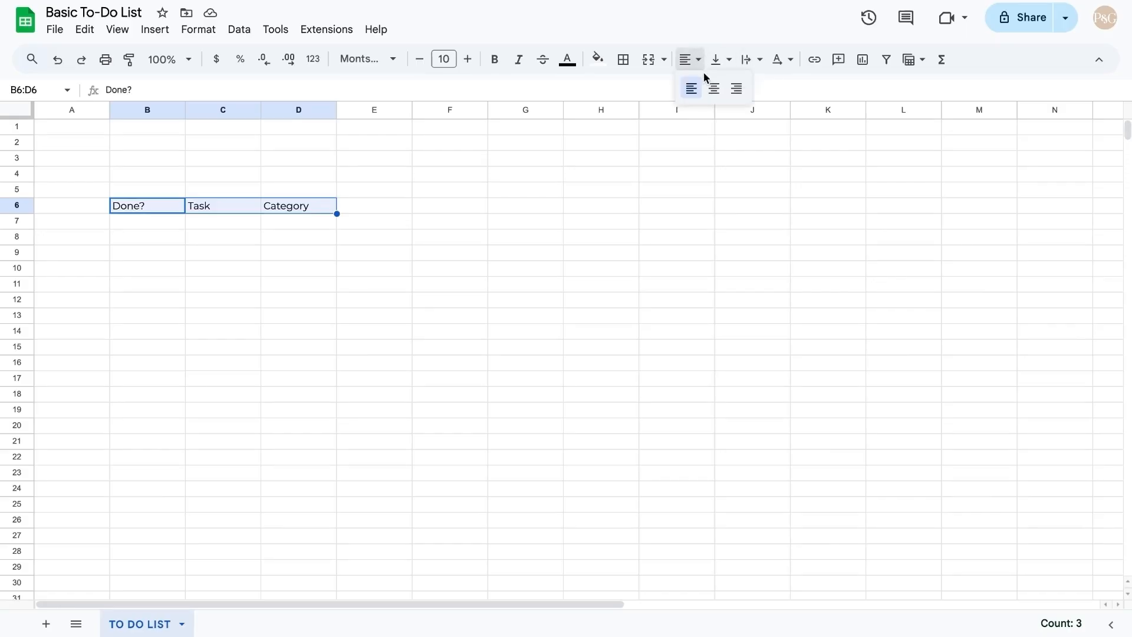
click(708, 86)
click(719, 59)
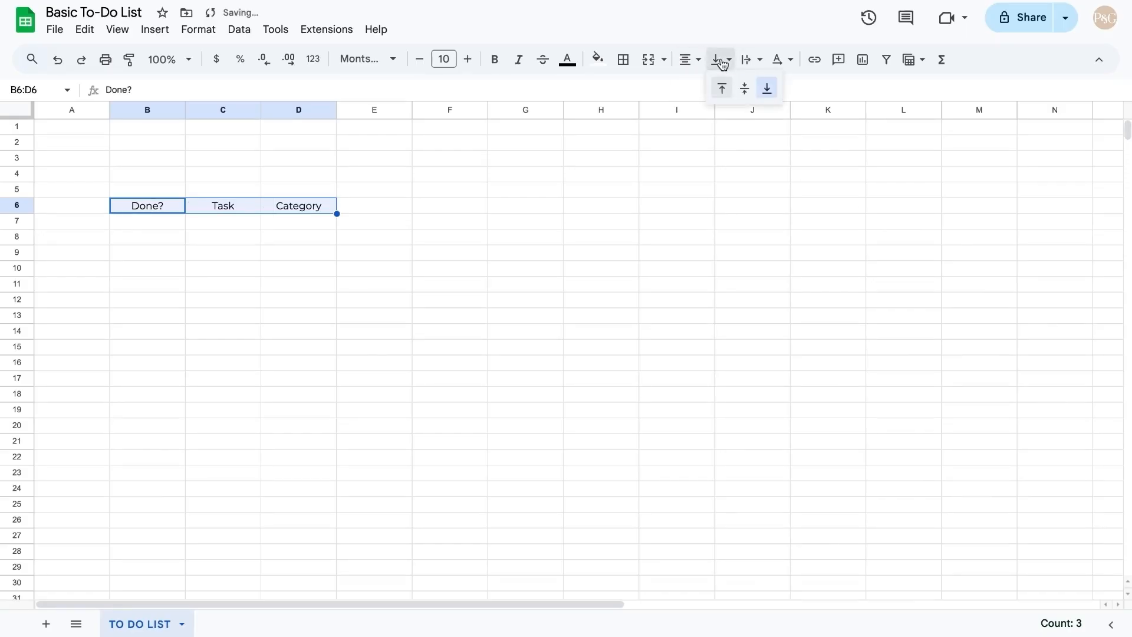
click(744, 90)
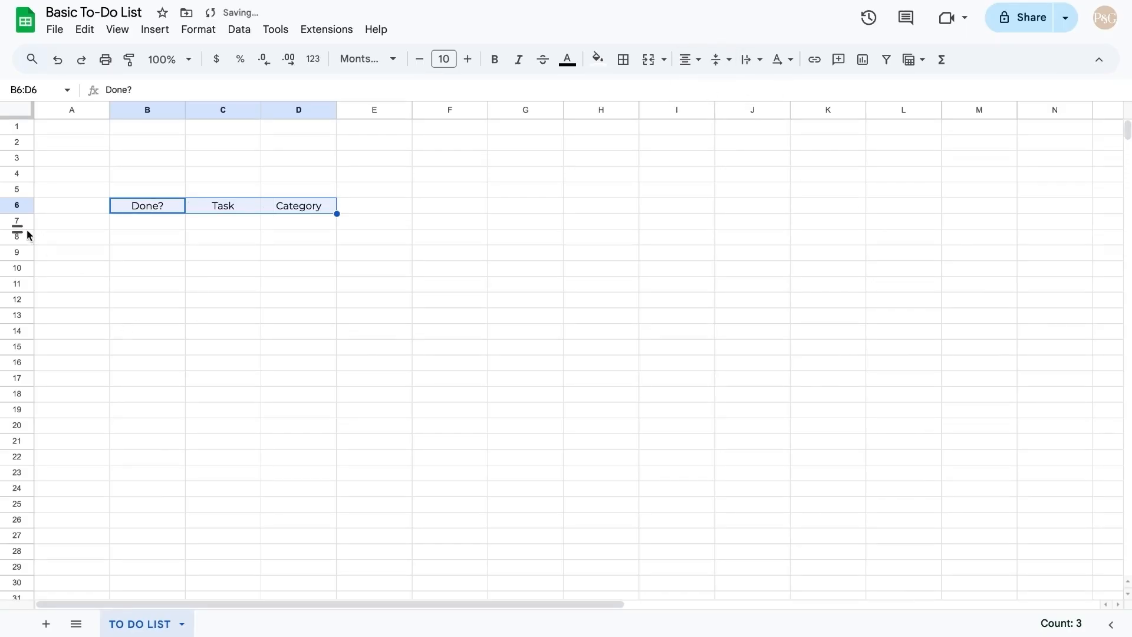
drag(15, 211, 17, 221)
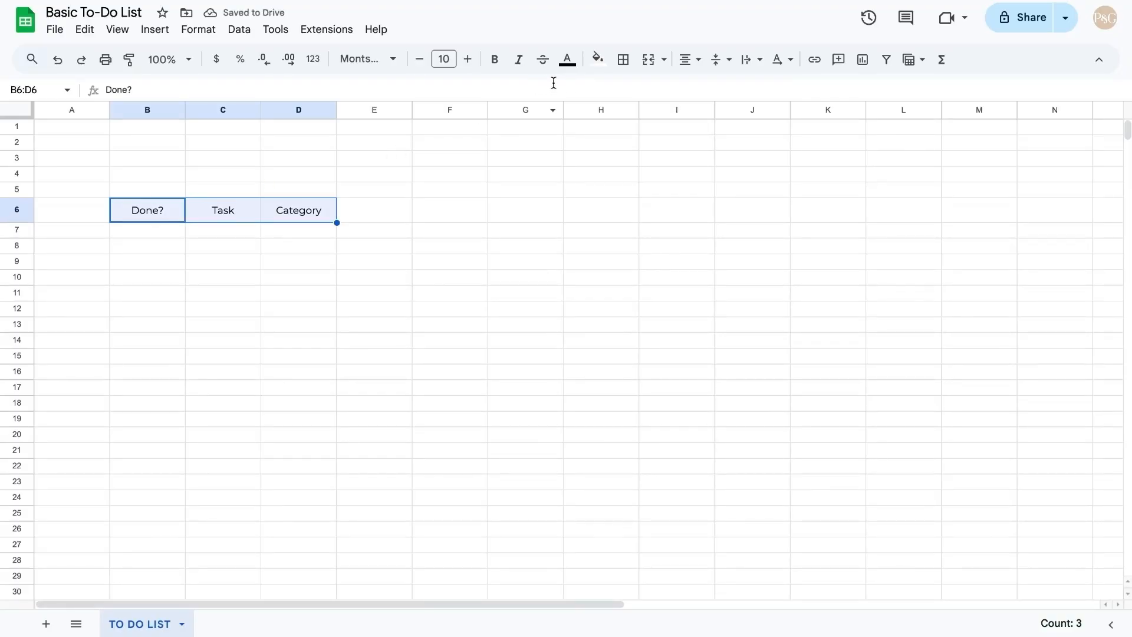
Step: Fill the header cells B6:D6 with the custom muted teal color #9cbab6
click(598, 59)
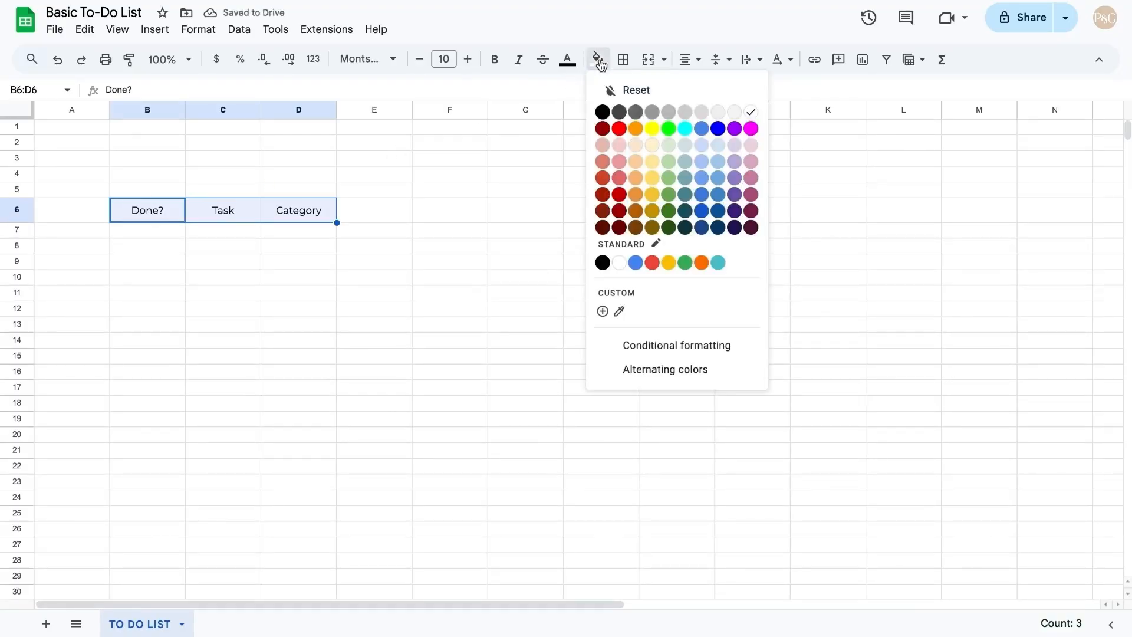
click(602, 310)
drag(555, 332, 606, 329)
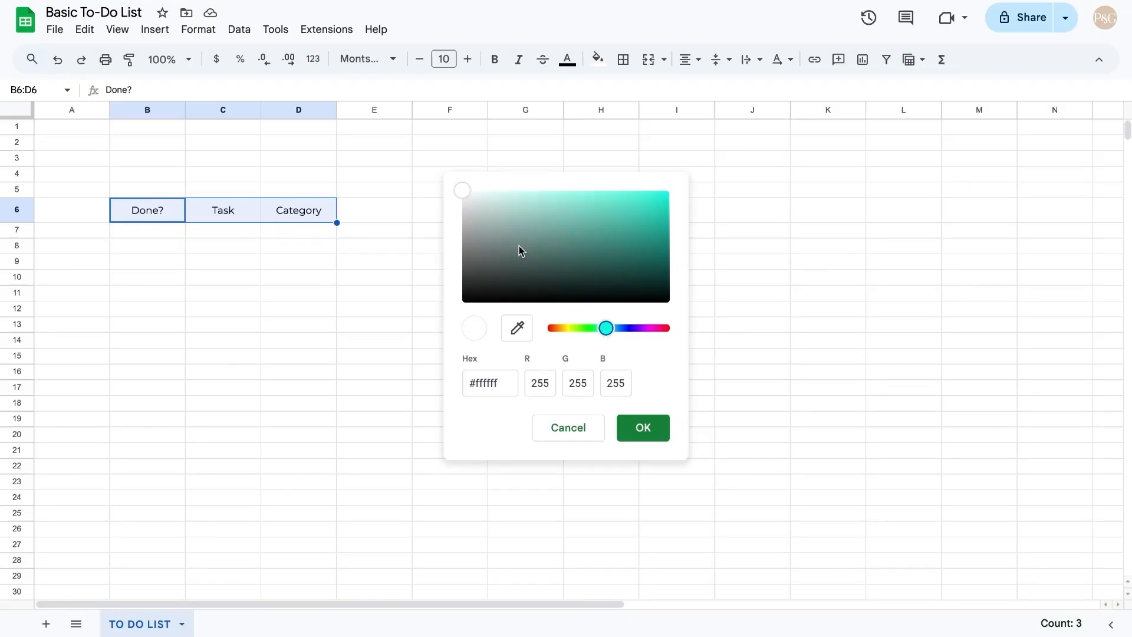
mouse_move(486, 234)
mouse_down()
mouse_move(475, 234)
mouse_move(495, 222)
mouse_up()
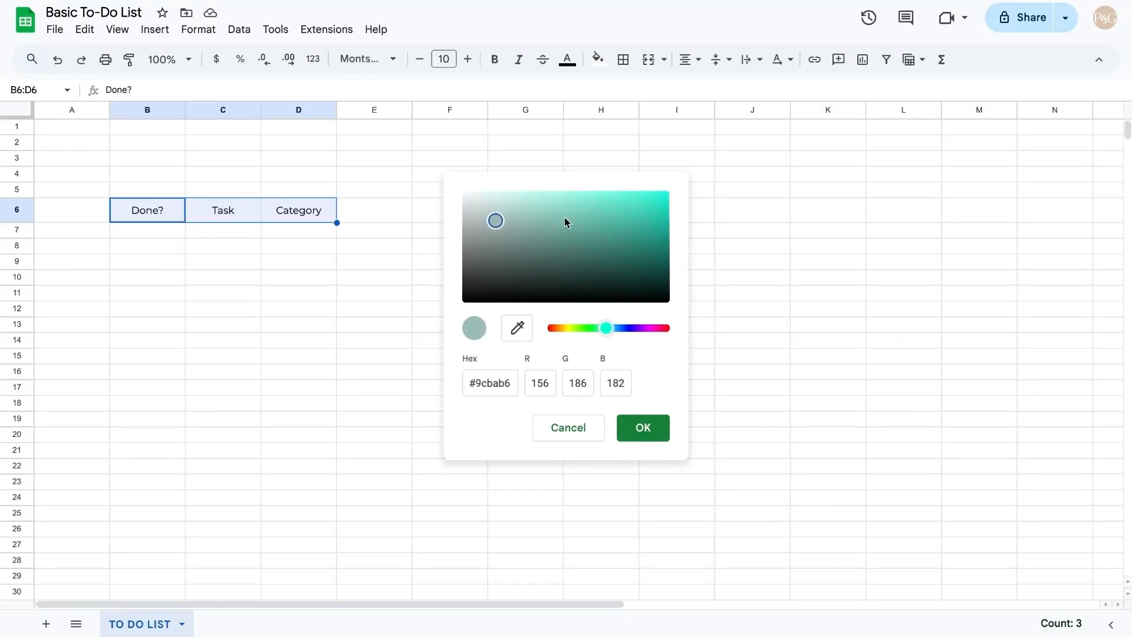
click(642, 427)
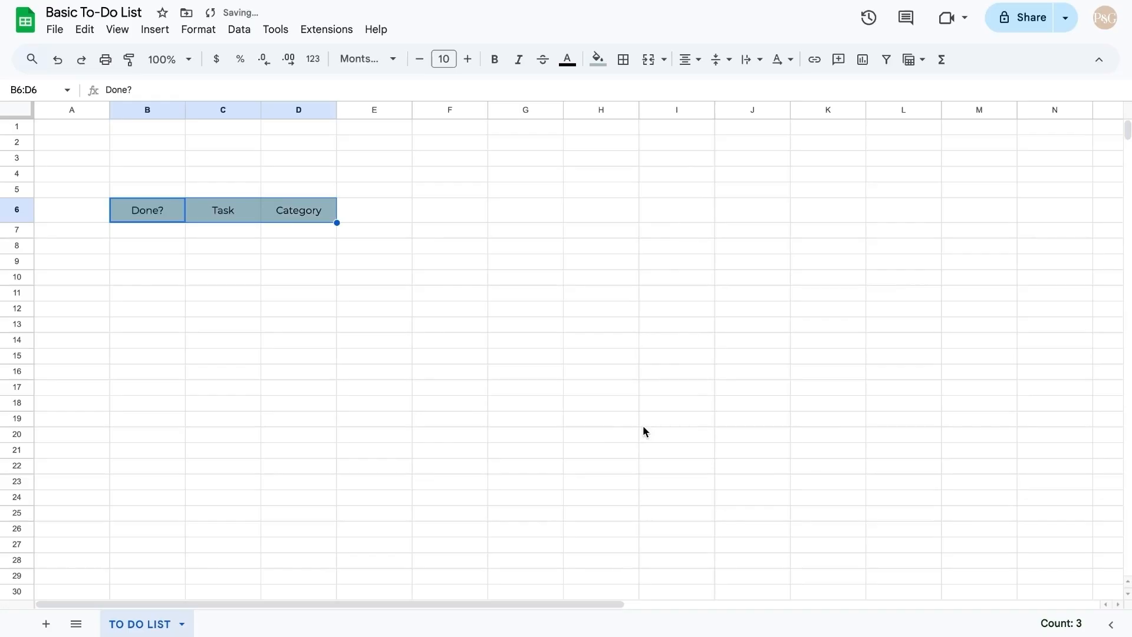
click(525, 403)
Step: Apply all borders to the header cells B6:D6 in the same custom muted teal as their fill
drag(158, 216, 283, 212)
click(623, 59)
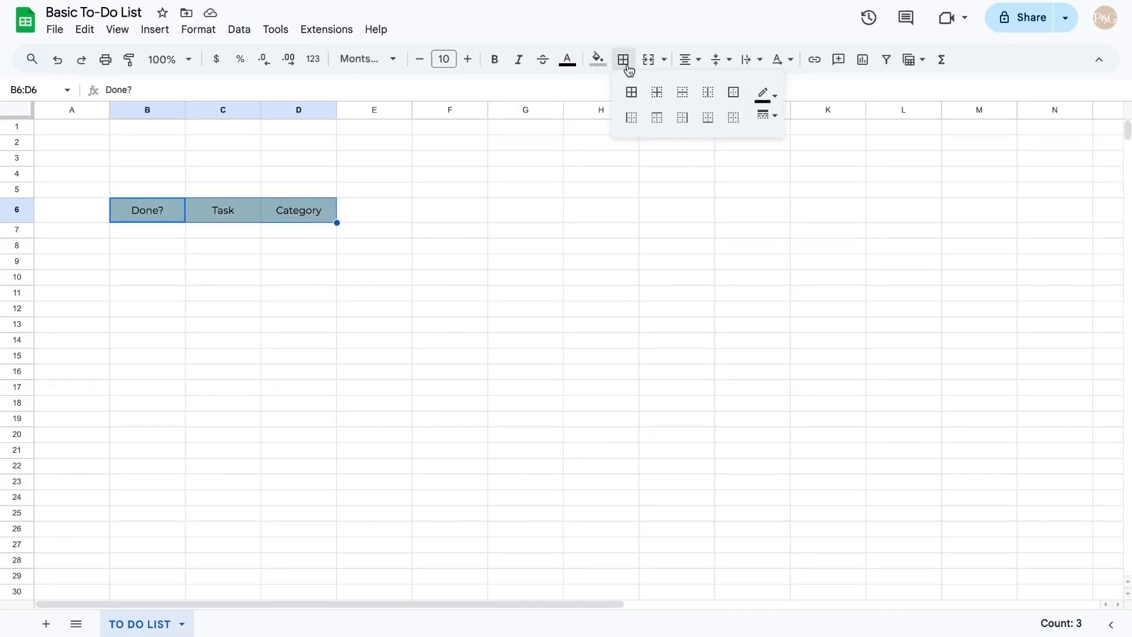
click(766, 93)
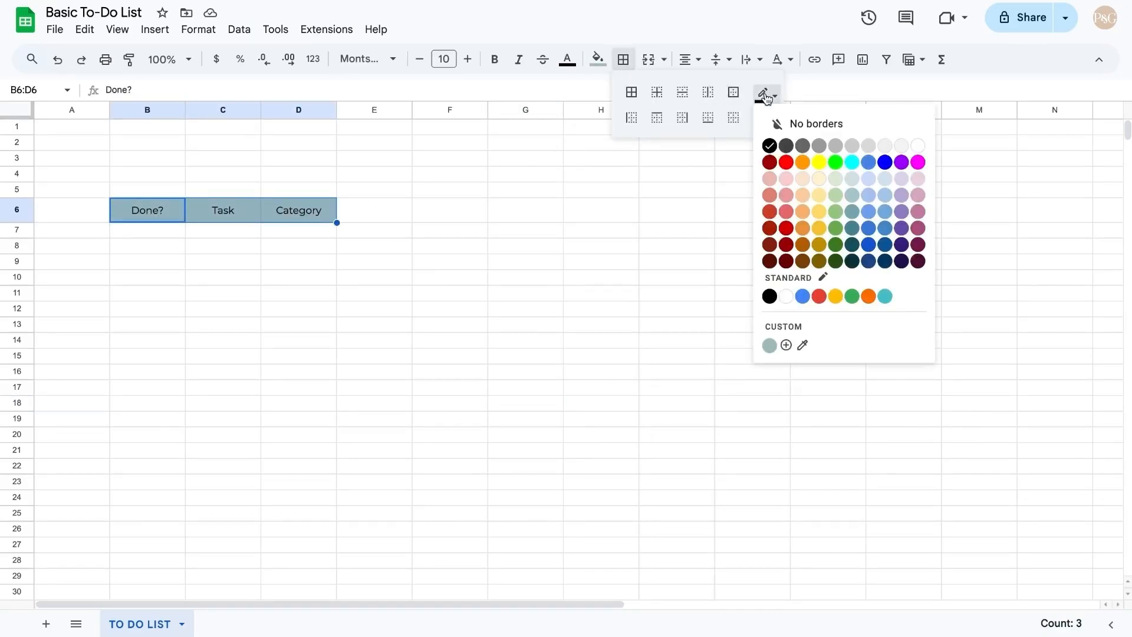
click(769, 345)
click(631, 92)
click(532, 324)
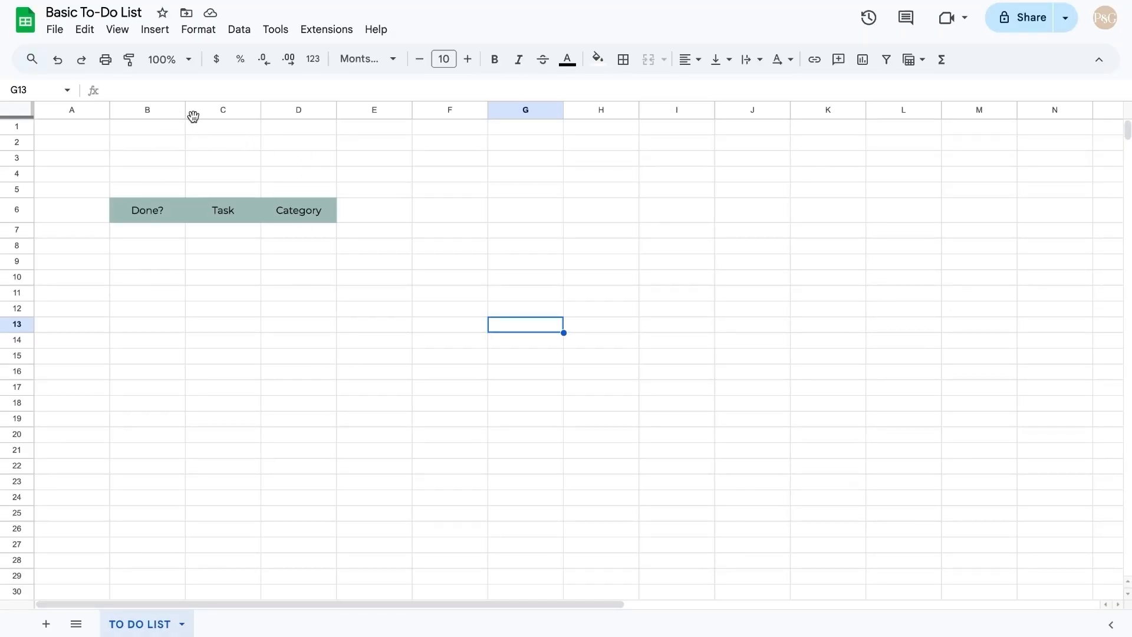
Step: Narrow the Done? column to fit its header, and widen the Task and Category columns
drag(186, 112, 156, 111)
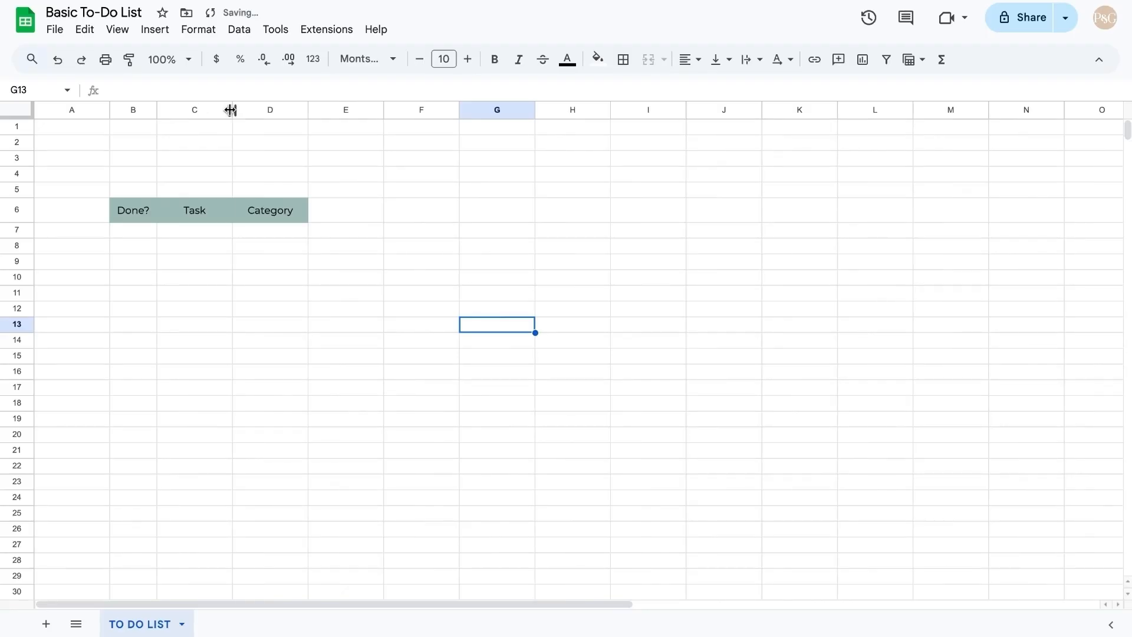
drag(232, 110, 343, 118)
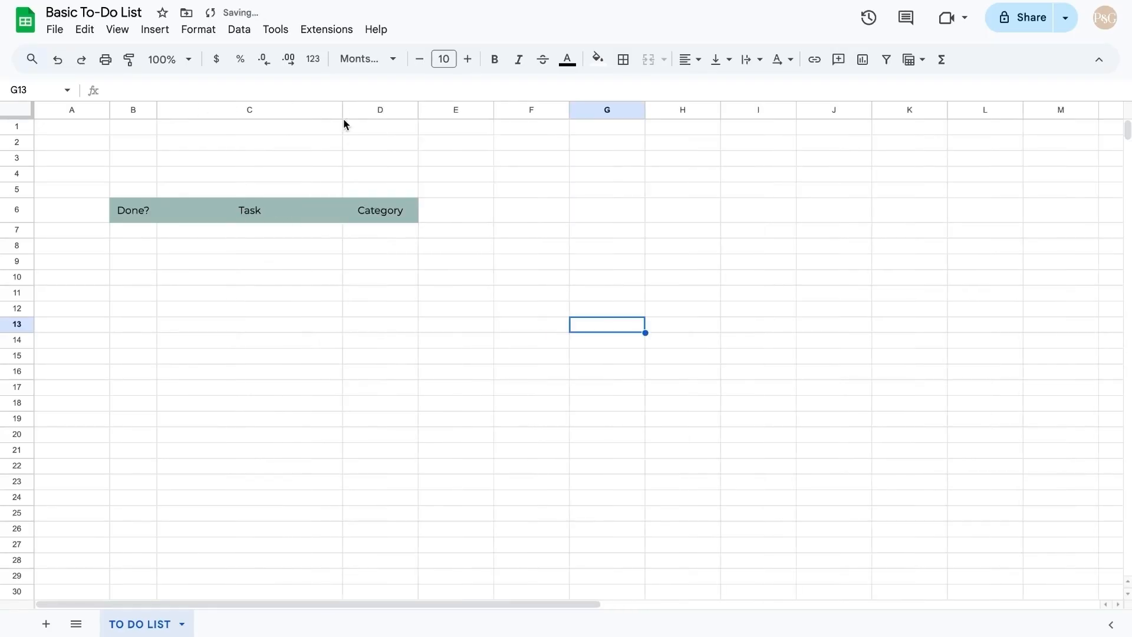
drag(416, 109, 468, 109)
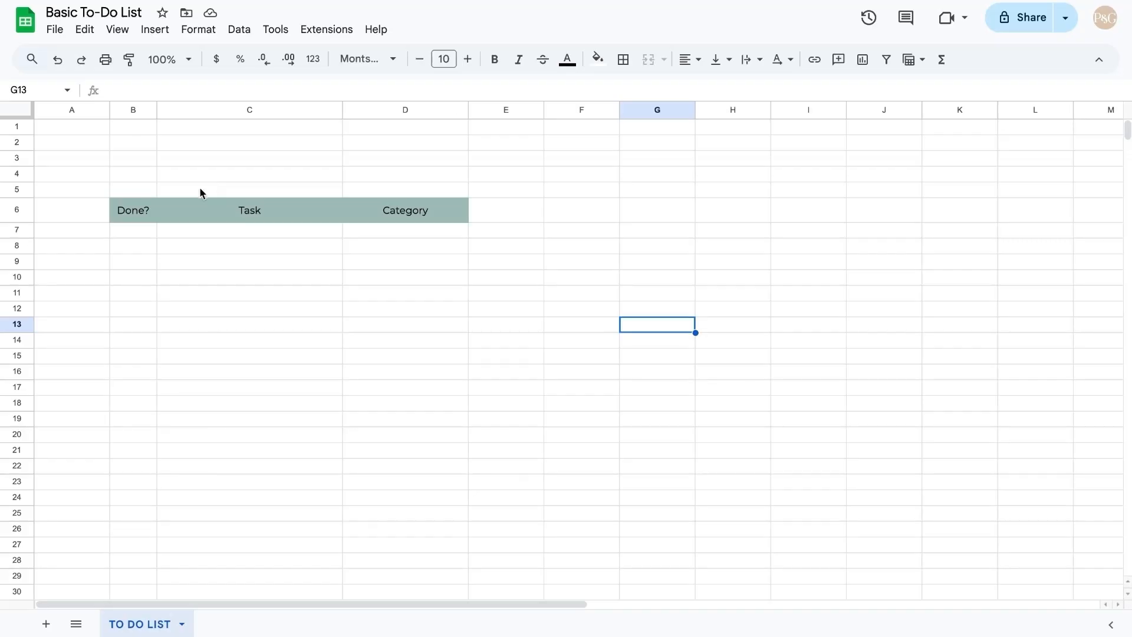
Step: Fill the table body B7:D16 with a custom very light warm gray, about #f7f4f2
drag(146, 227, 230, 372)
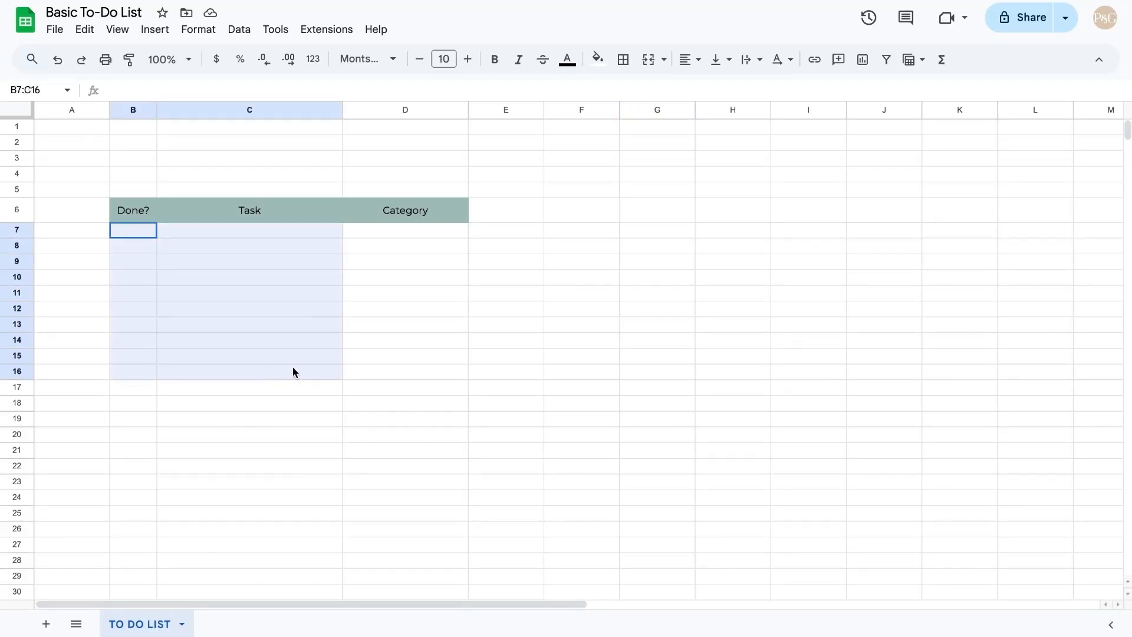
drag(334, 372, 348, 374)
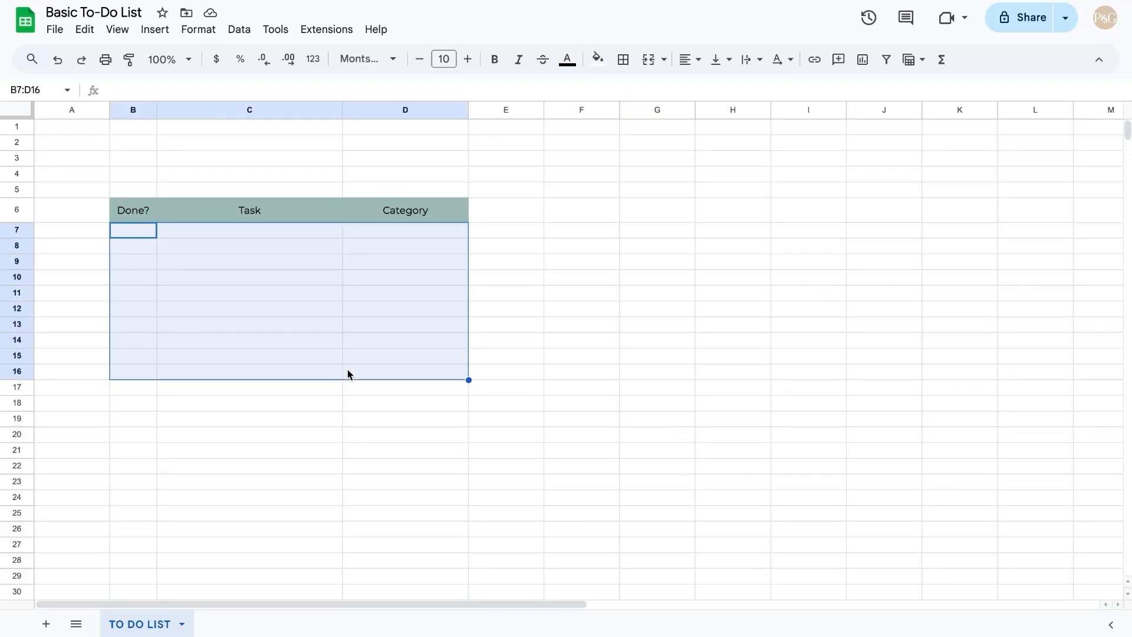
click(597, 58)
click(633, 311)
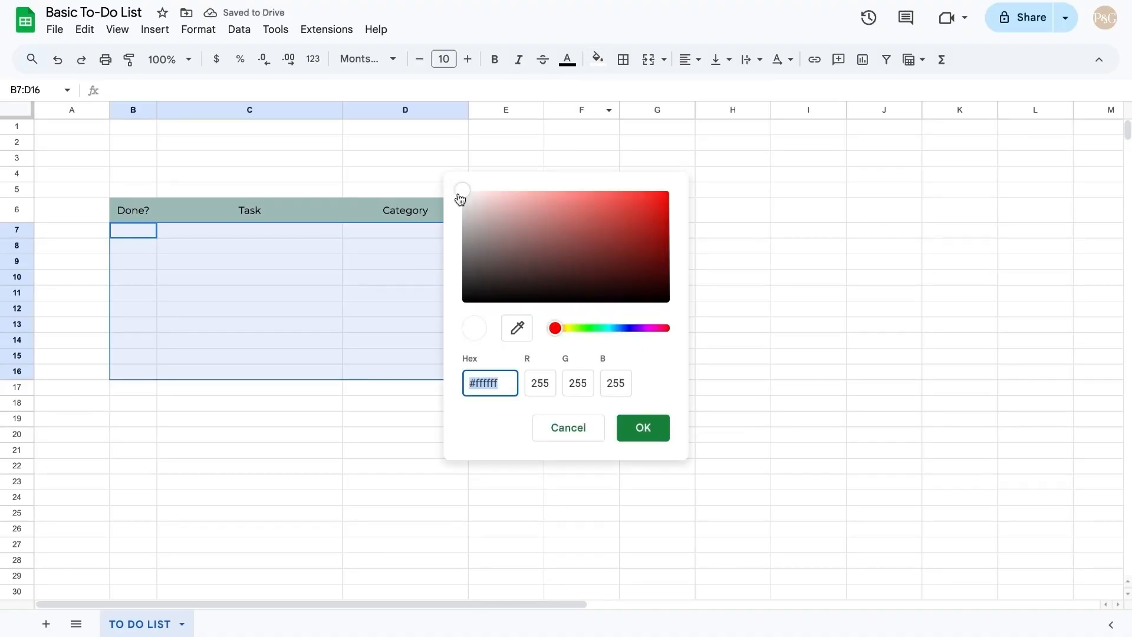
click(556, 330)
drag(557, 335, 562, 330)
click(466, 195)
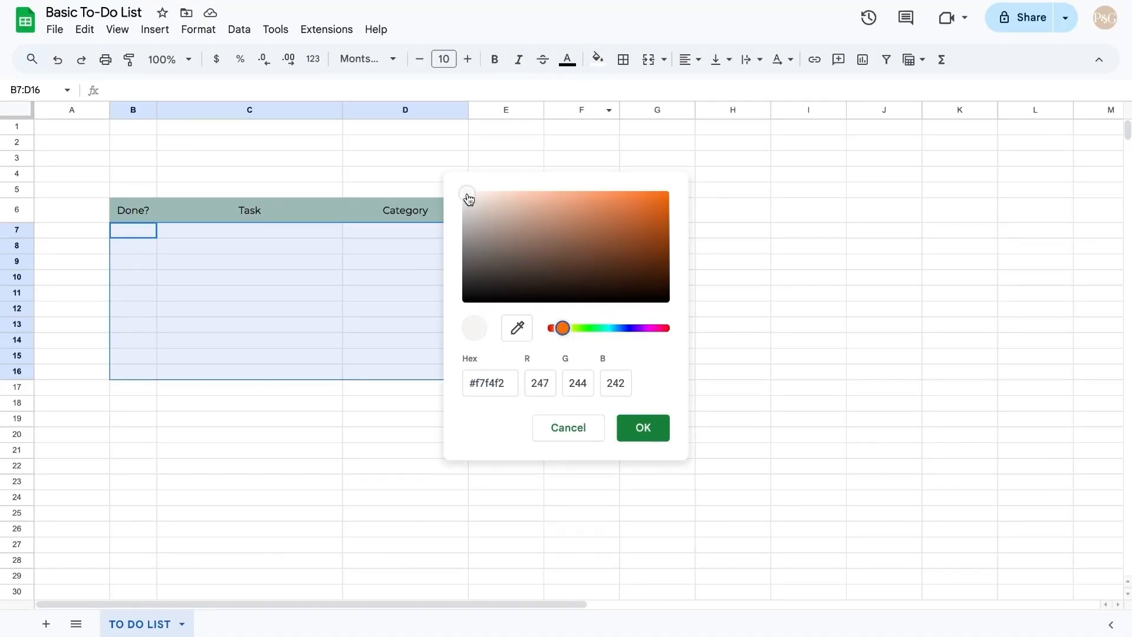
click(657, 428)
click(622, 372)
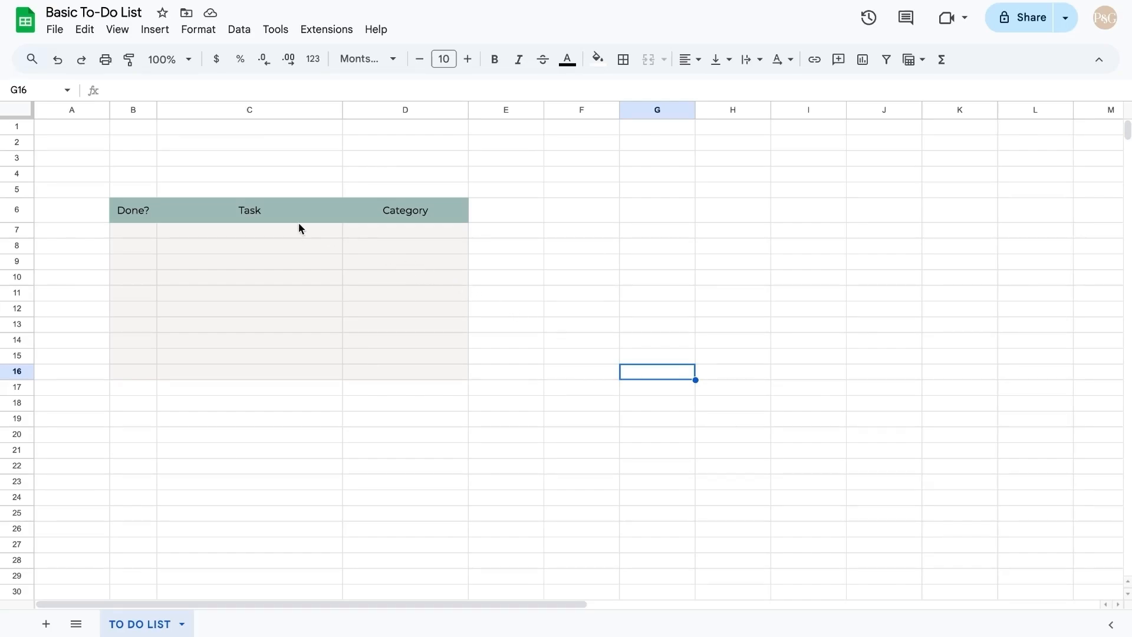
Step: Insert checkboxes in the Done? column cells B7:B16
drag(143, 230, 144, 371)
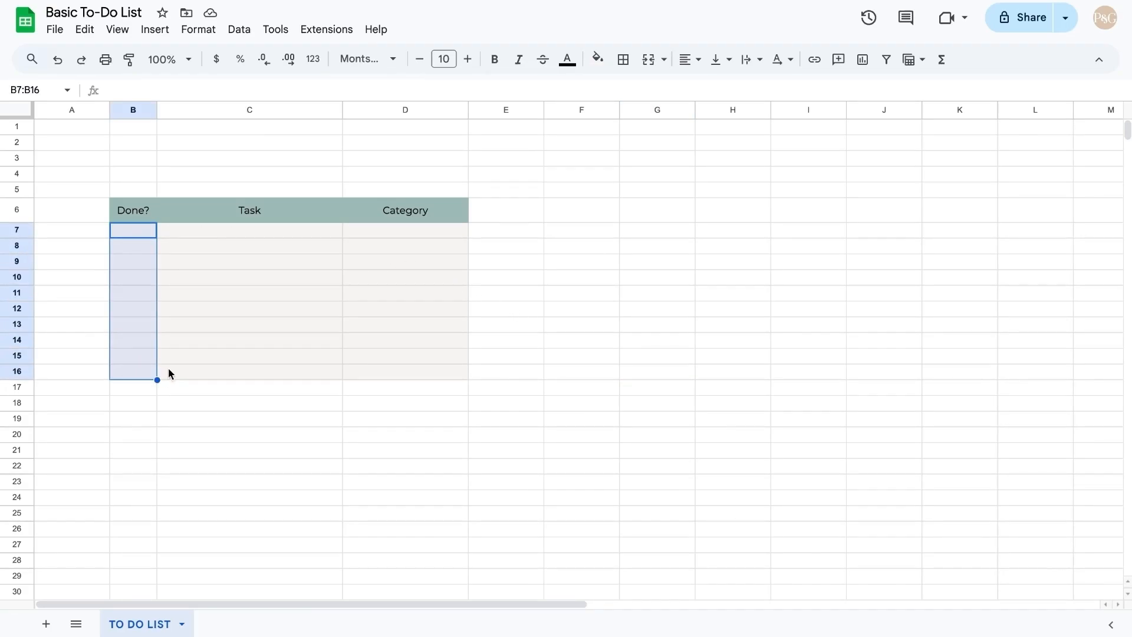
click(155, 30)
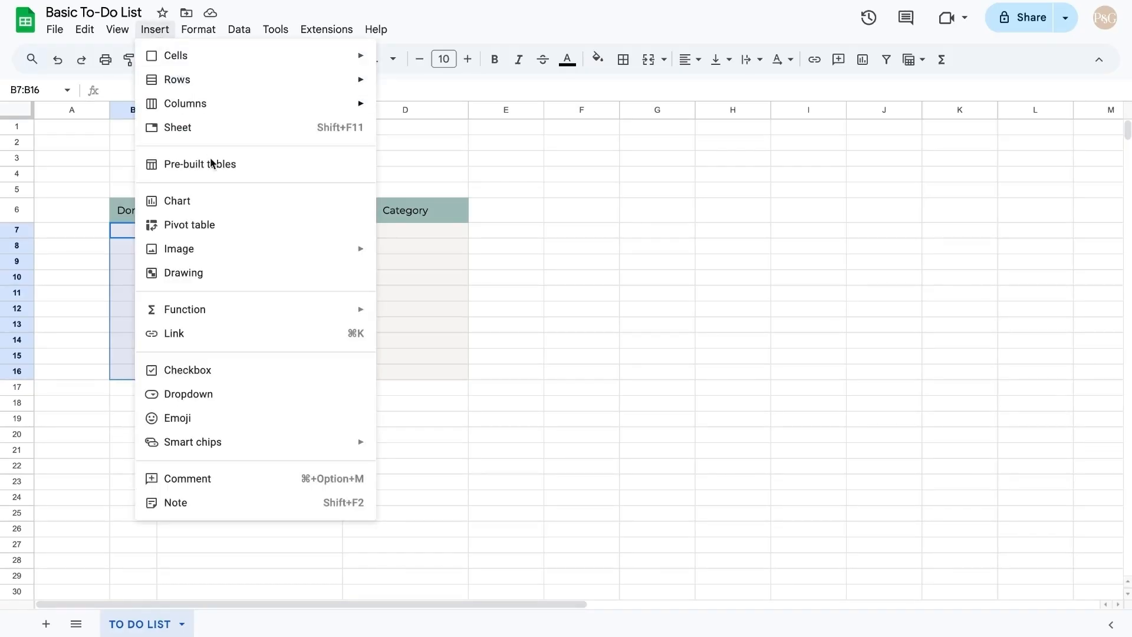
click(238, 369)
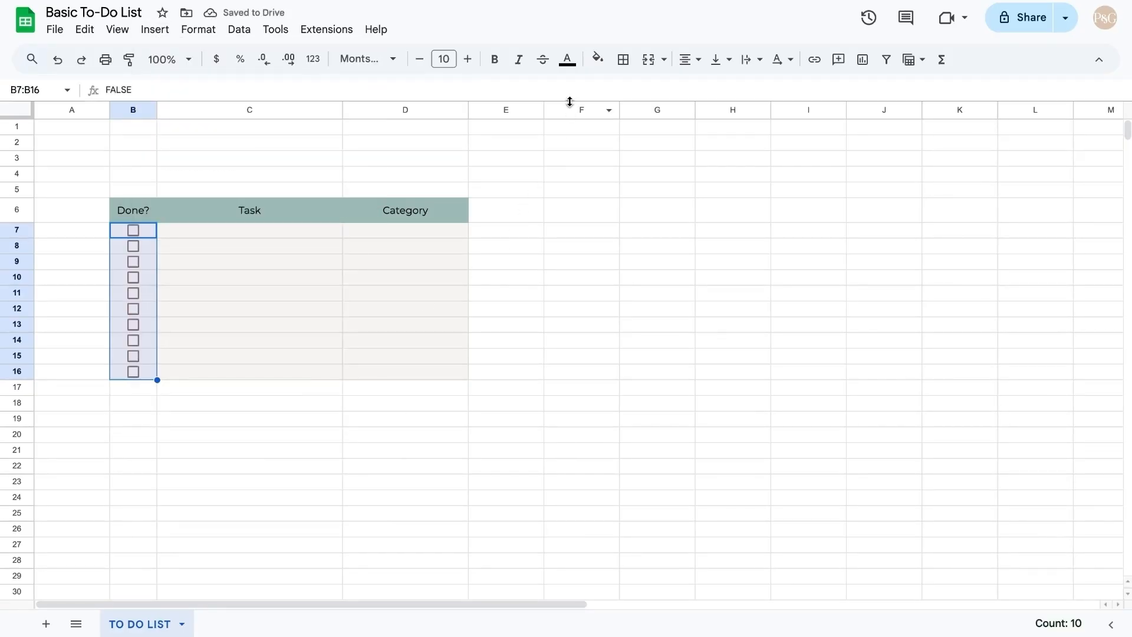
Step: Color the checkboxes in B7:B16 a custom dark slate blue using the text color
click(567, 60)
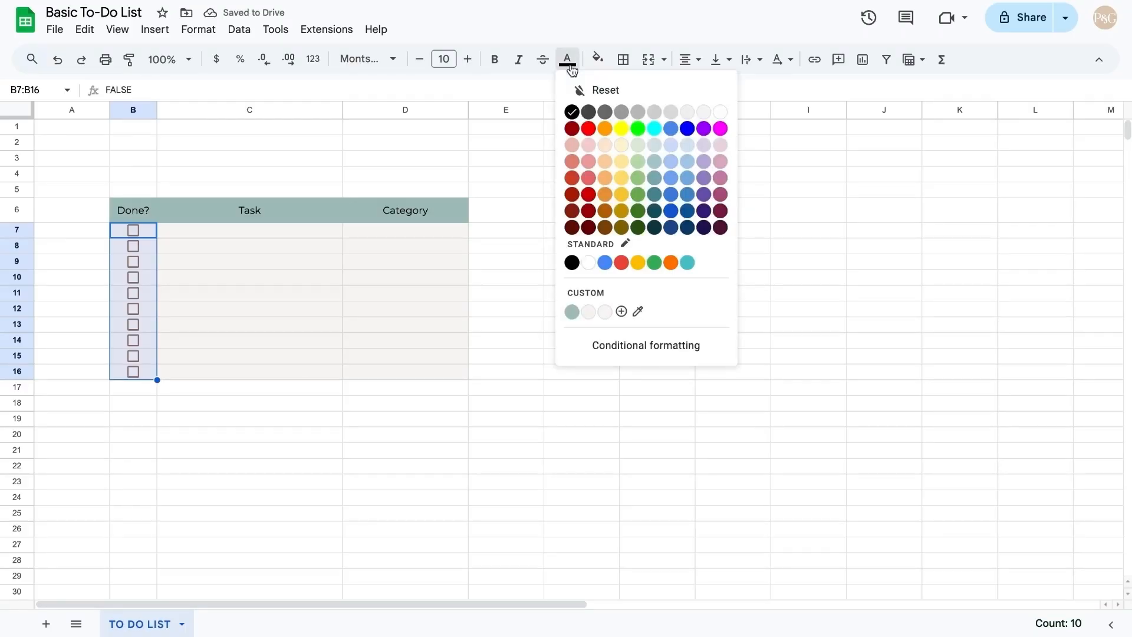
click(622, 312)
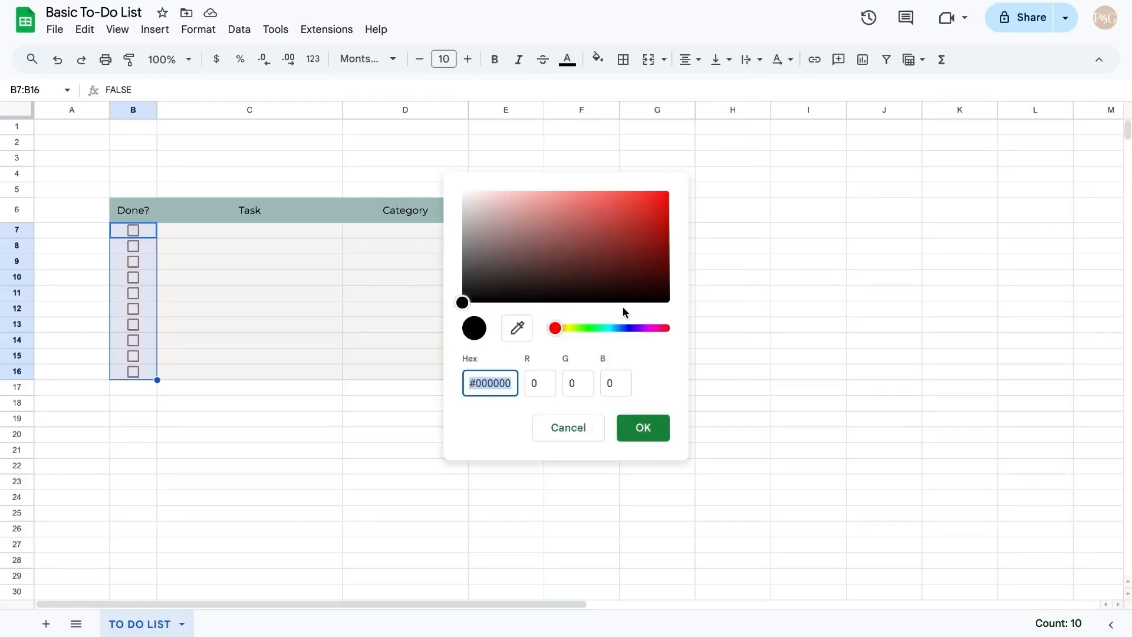
drag(556, 328, 615, 329)
click(537, 265)
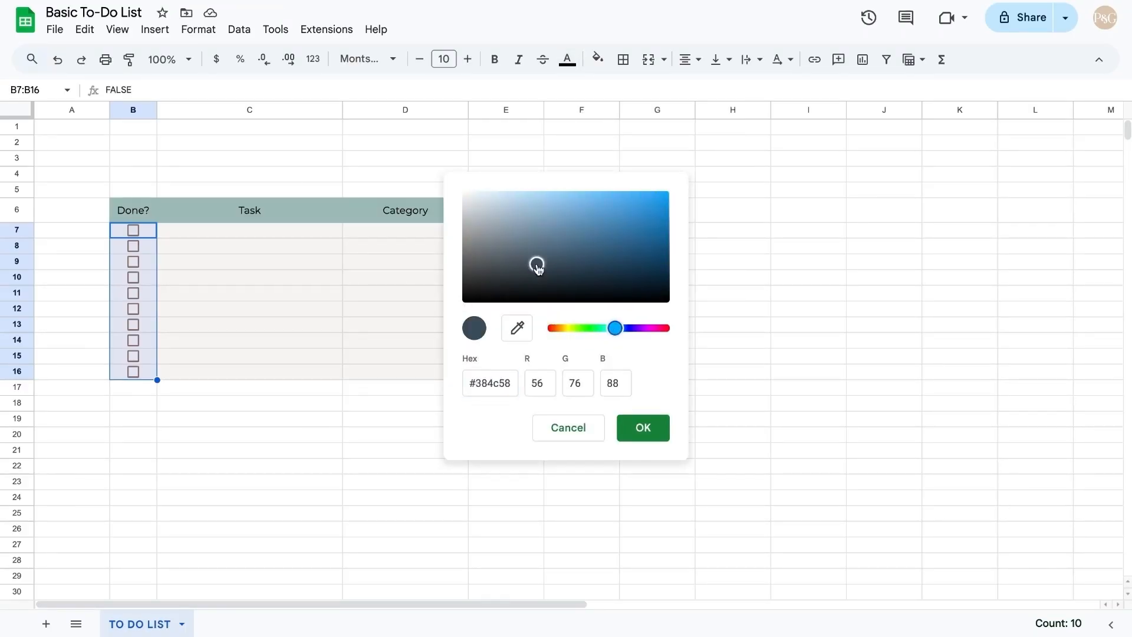
drag(537, 265, 543, 256)
click(639, 428)
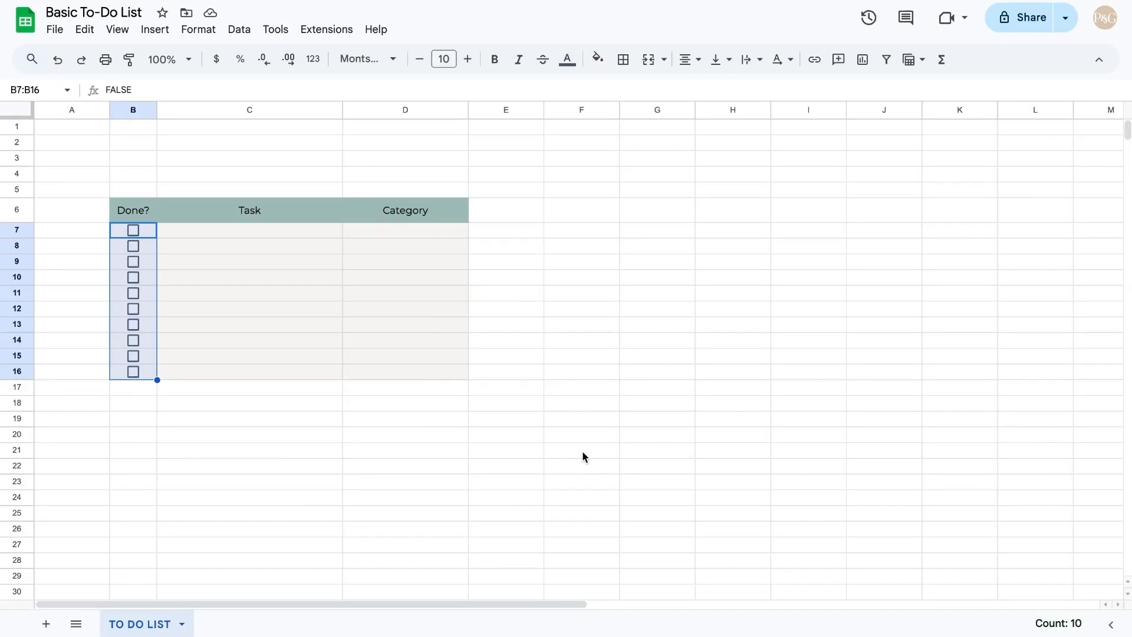
Step: Try font size 9 on the checkboxes in B7:B16 and return it to 10
click(420, 61)
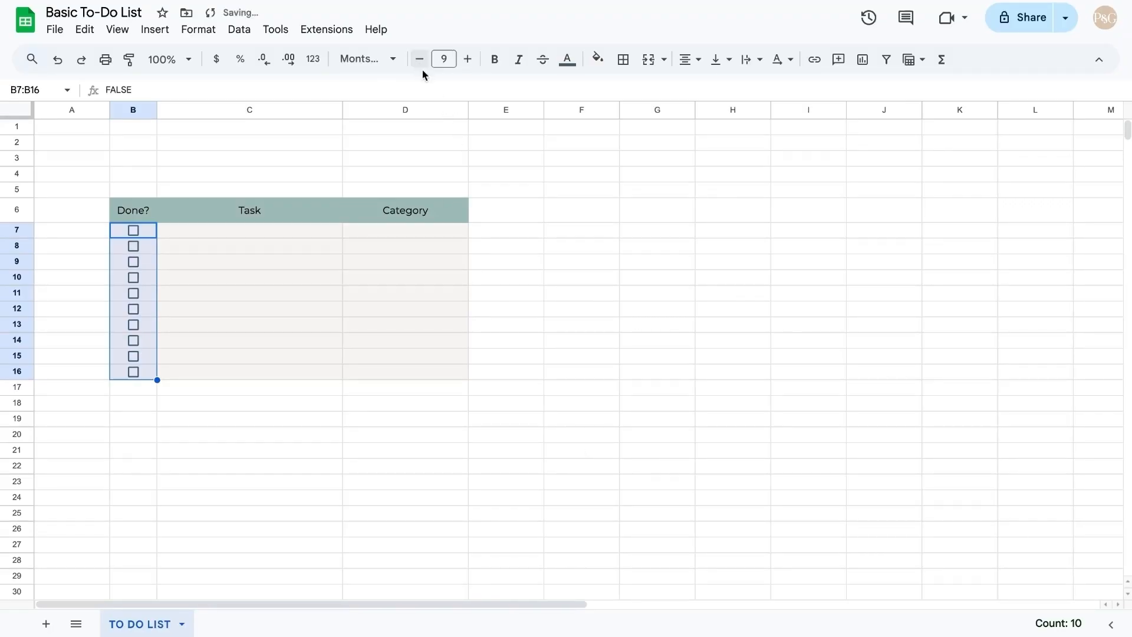
click(468, 60)
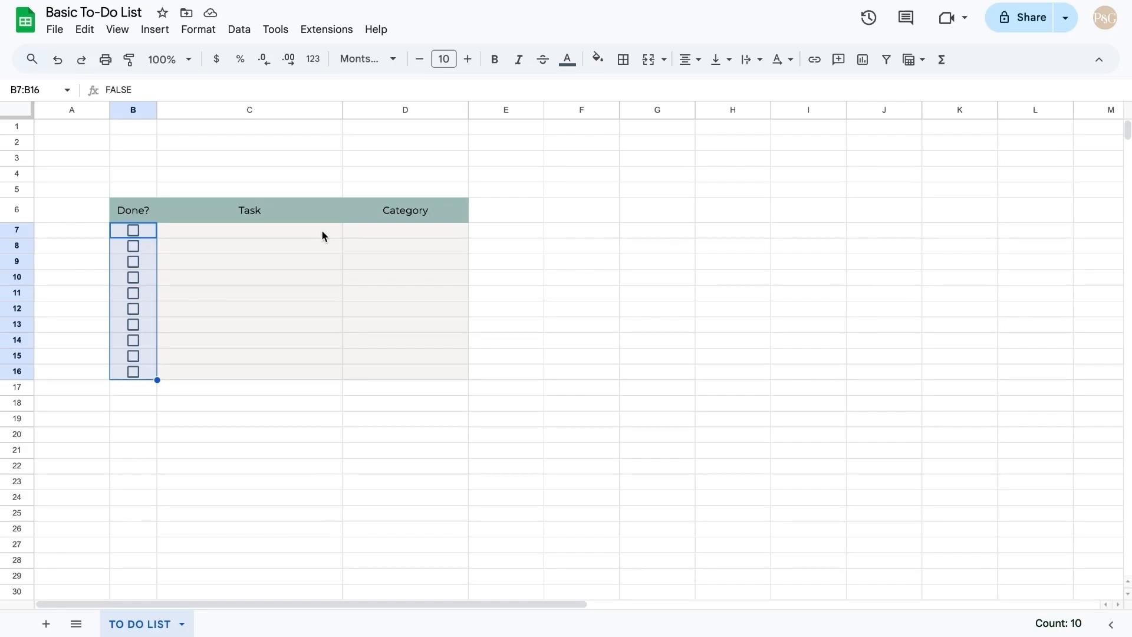
Step: Set the Task and Category cells C7:D16 to wrap text and align vertically to the middle
drag(322, 231, 427, 370)
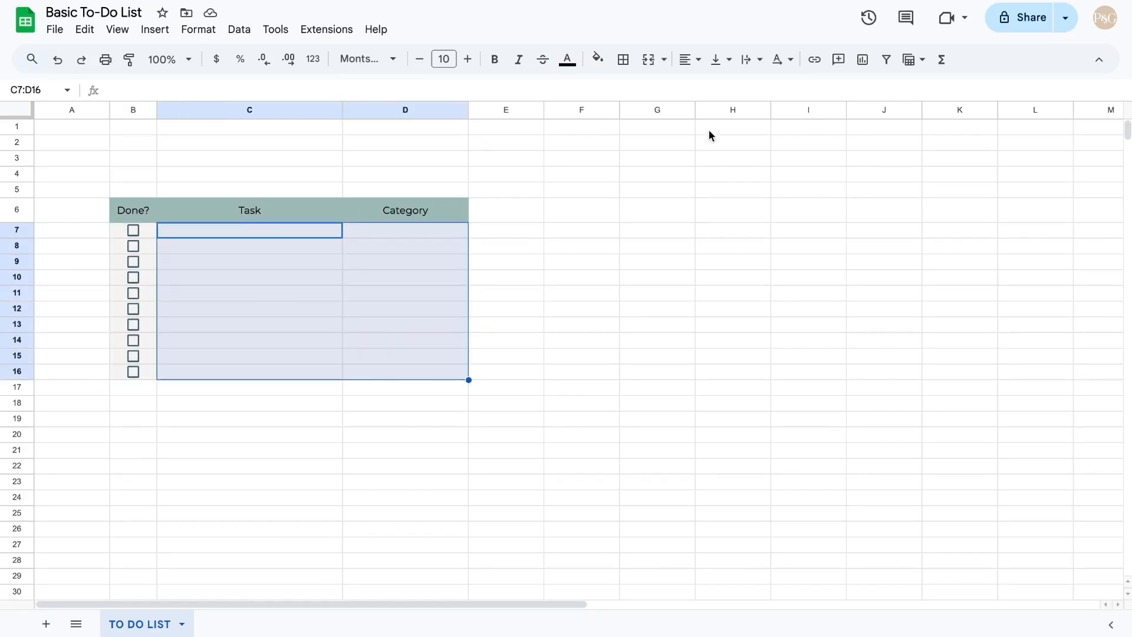
click(745, 61)
click(748, 65)
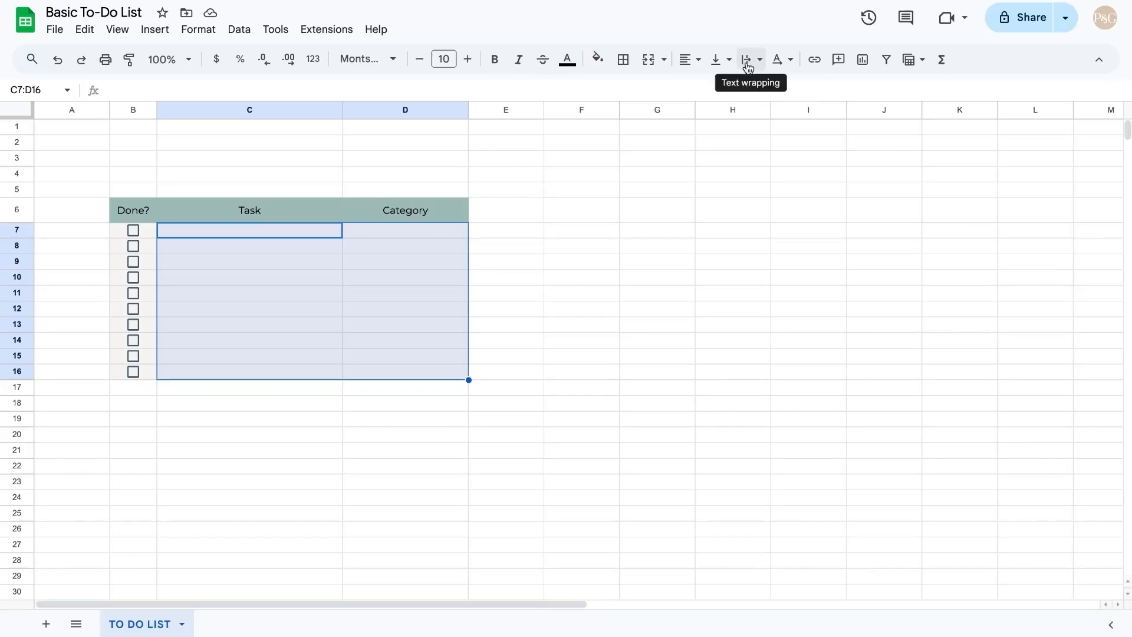
click(747, 66)
click(775, 89)
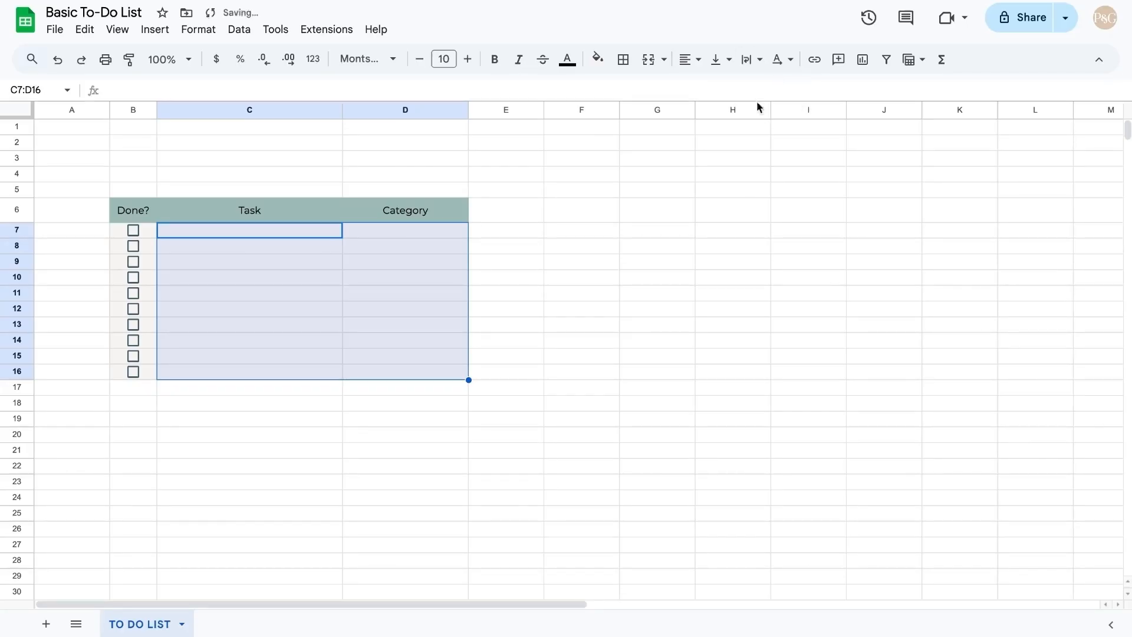
click(721, 60)
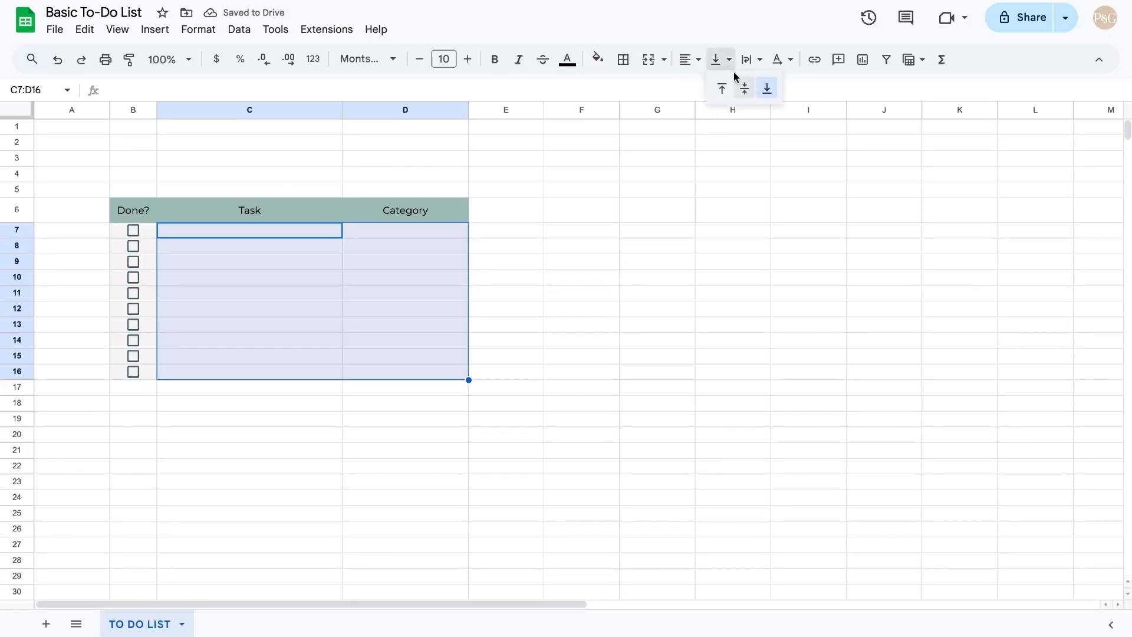
click(746, 90)
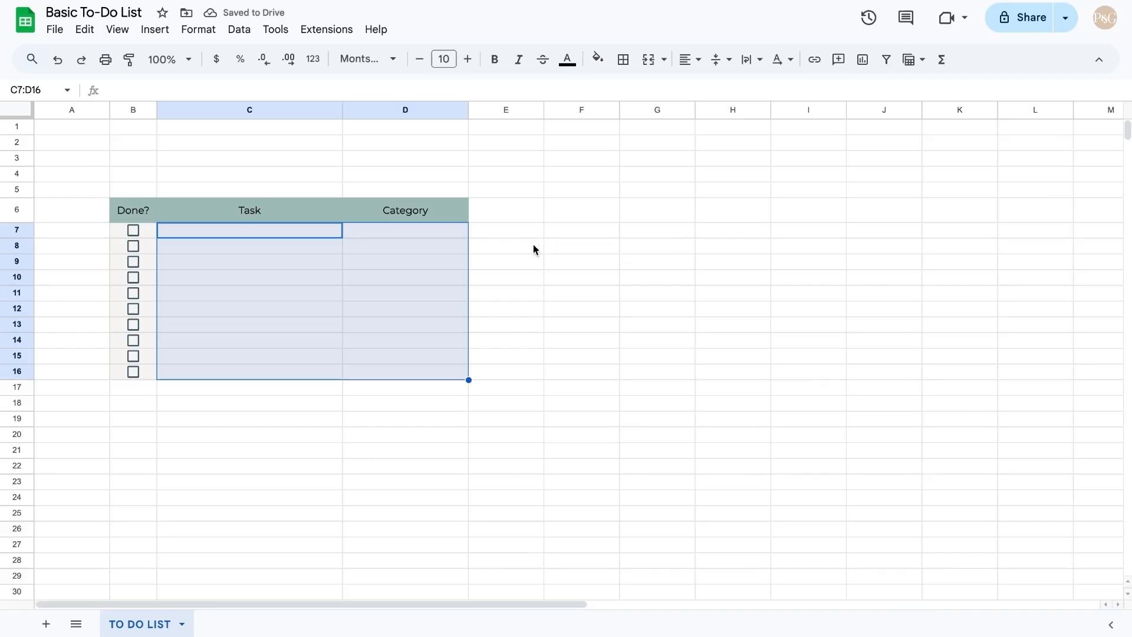
Step: Center the Category cells D7:D16 horizontally
drag(270, 235, 321, 361)
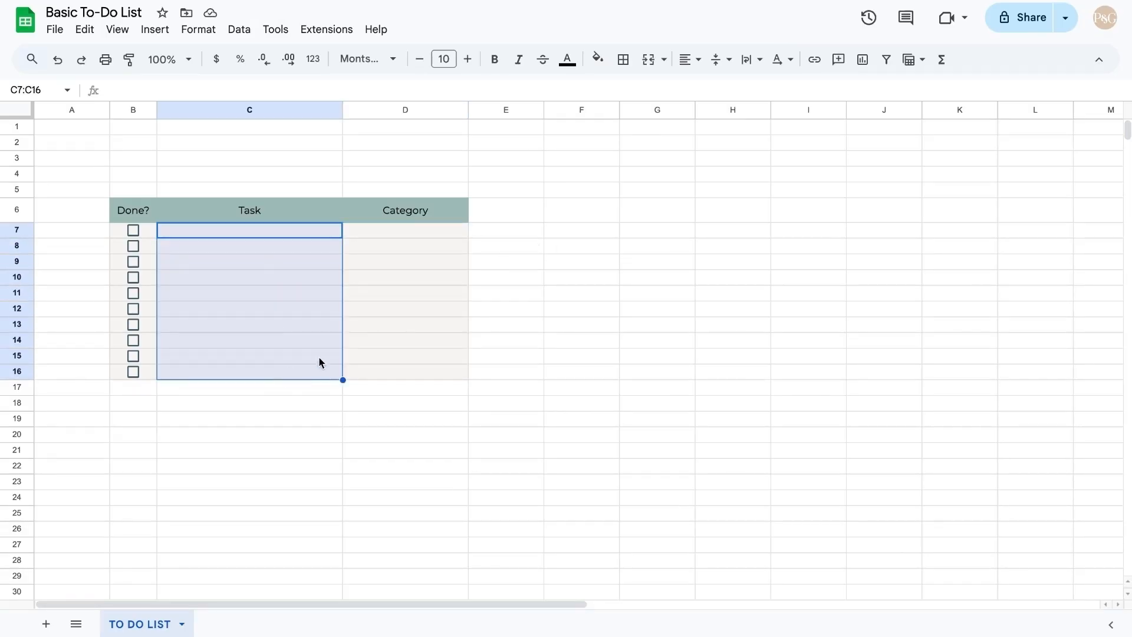
drag(417, 231, 460, 374)
click(688, 59)
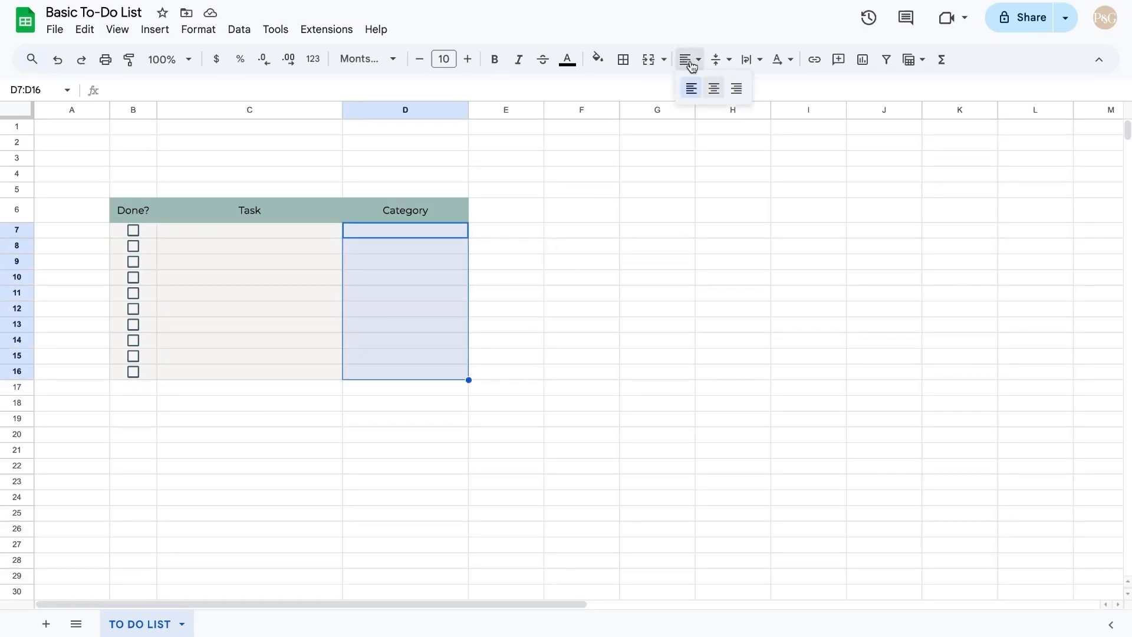
click(714, 89)
Step: Enter "Here is an example of what this would look like!" as a sample task in C7
click(250, 232)
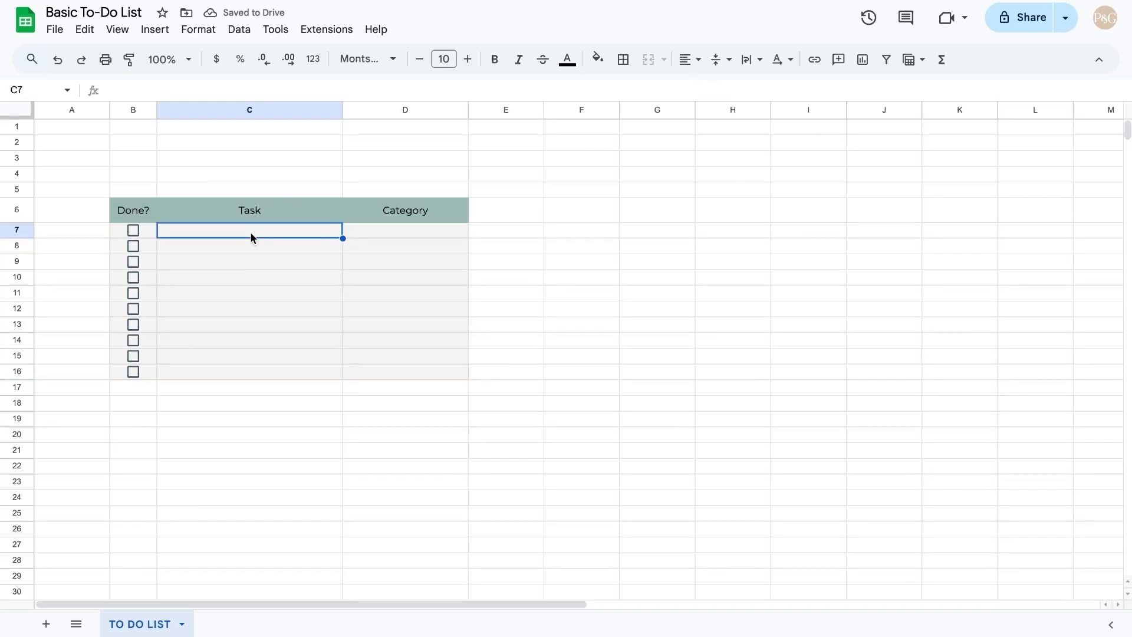
text(Here is an example of what this wo)
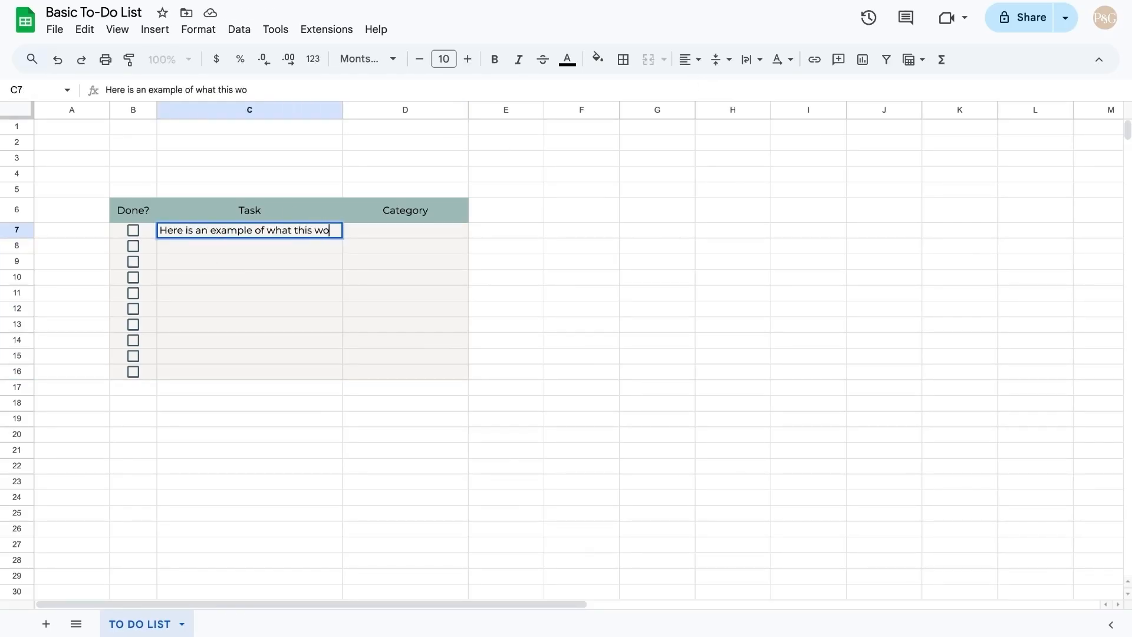
text(uld look like!)
key(Return)
click(653, 324)
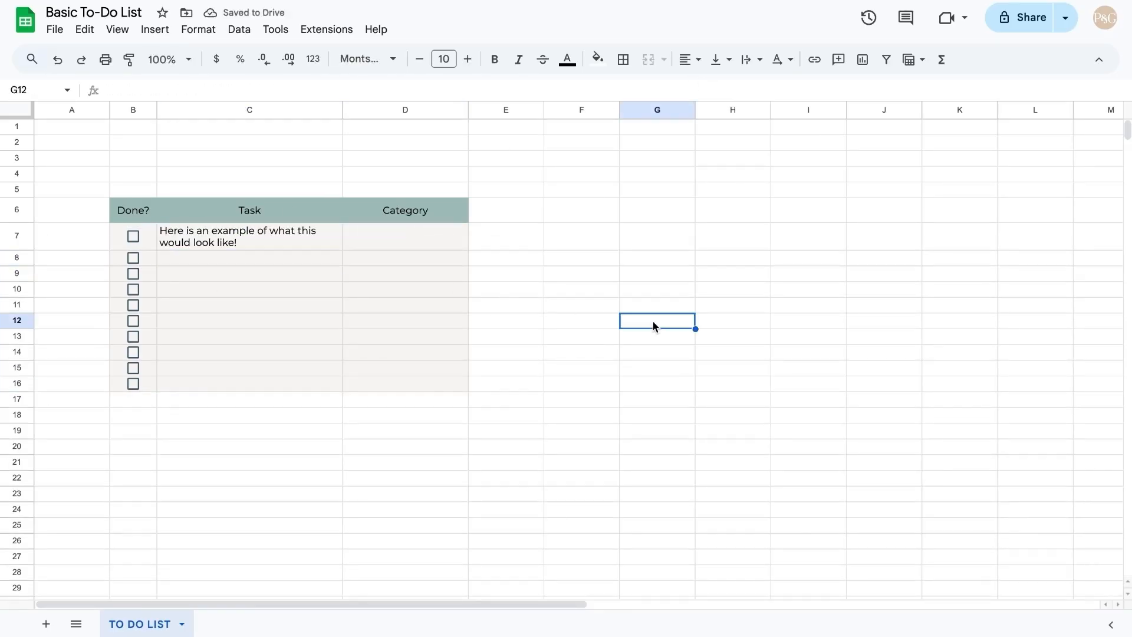
Step: Try the overflow text setting on the sample task in C7, and undo it
click(239, 243)
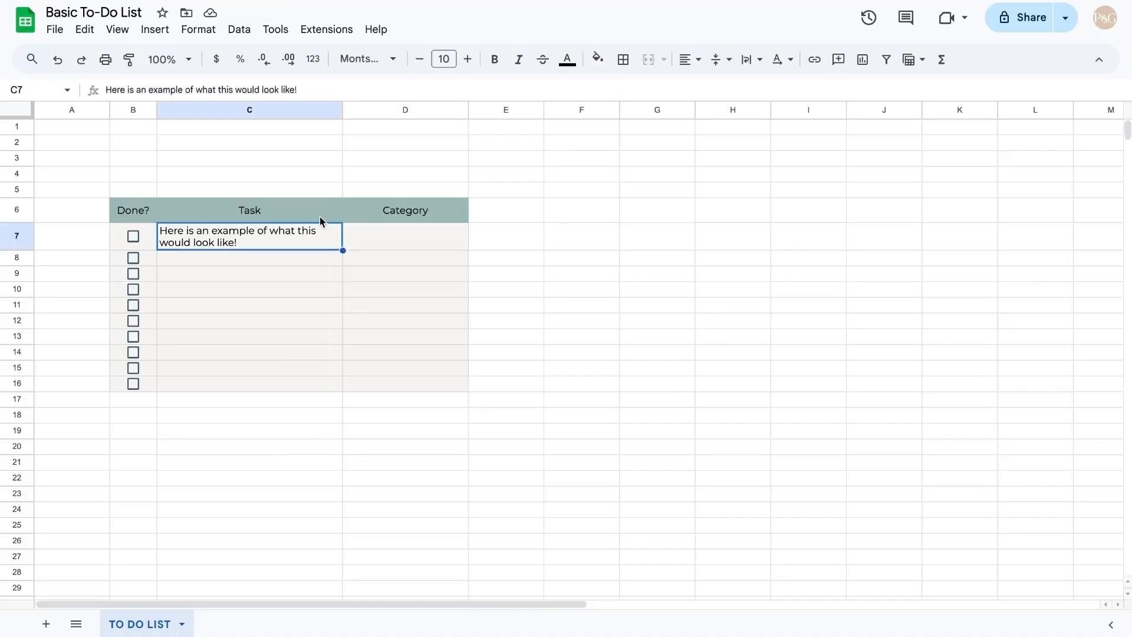
click(751, 59)
click(748, 87)
click(636, 261)
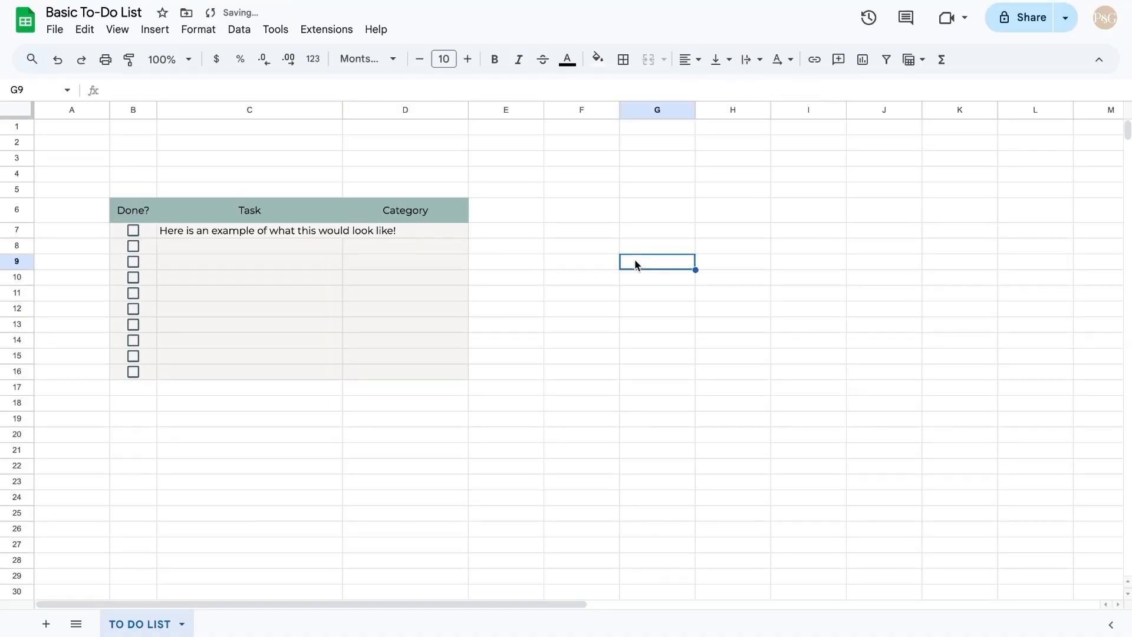
key(ctrl+z)
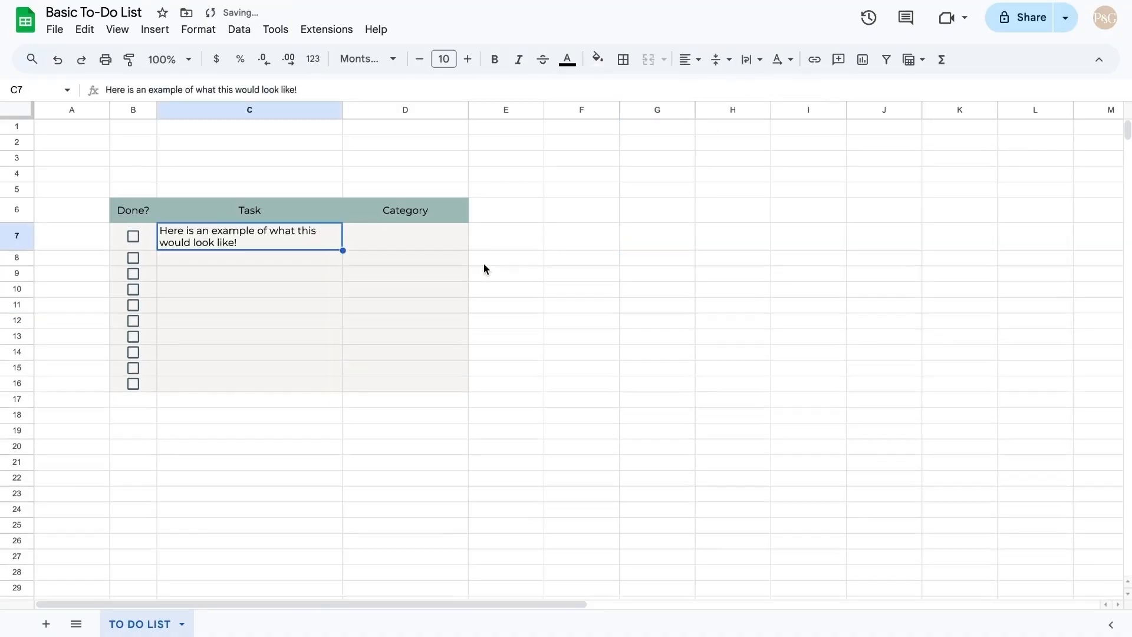
Step: Enter "Category 1" as the sample category in D7
click(414, 236)
text(Category 1)
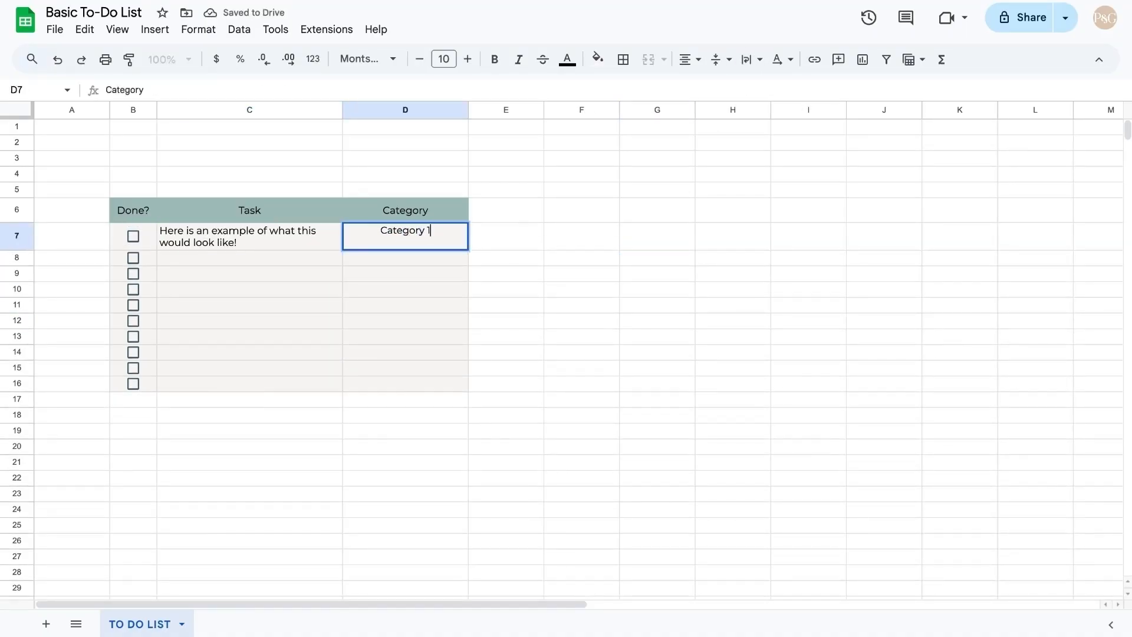
key(Return)
click(552, 305)
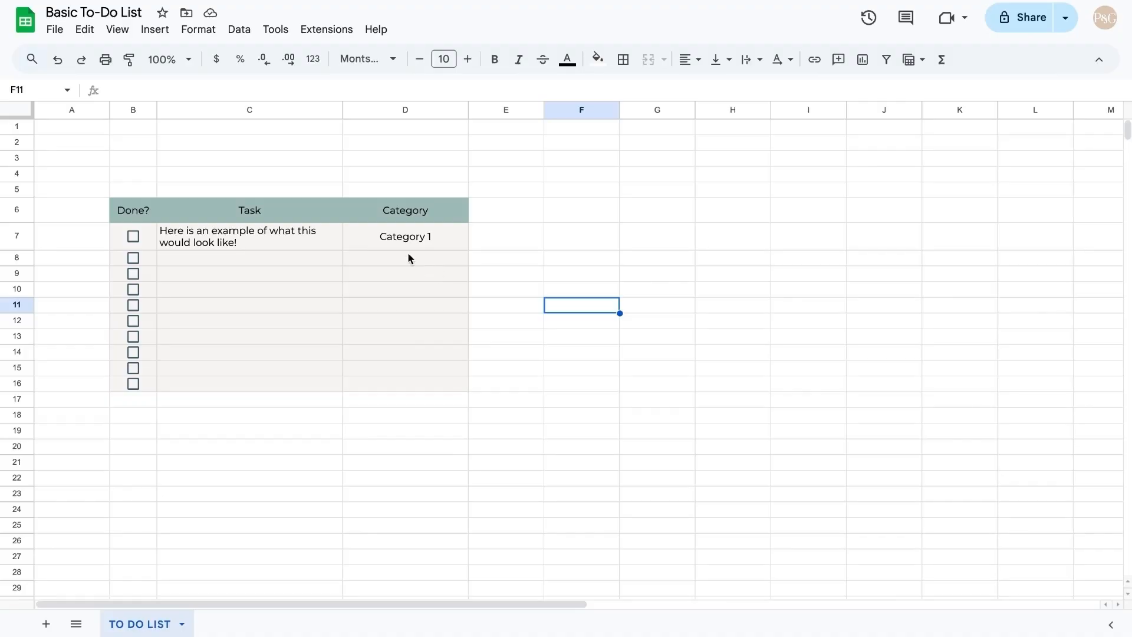
Step: Delete the sample task and category from C7:D7
drag(305, 235, 365, 237)
key(Delete)
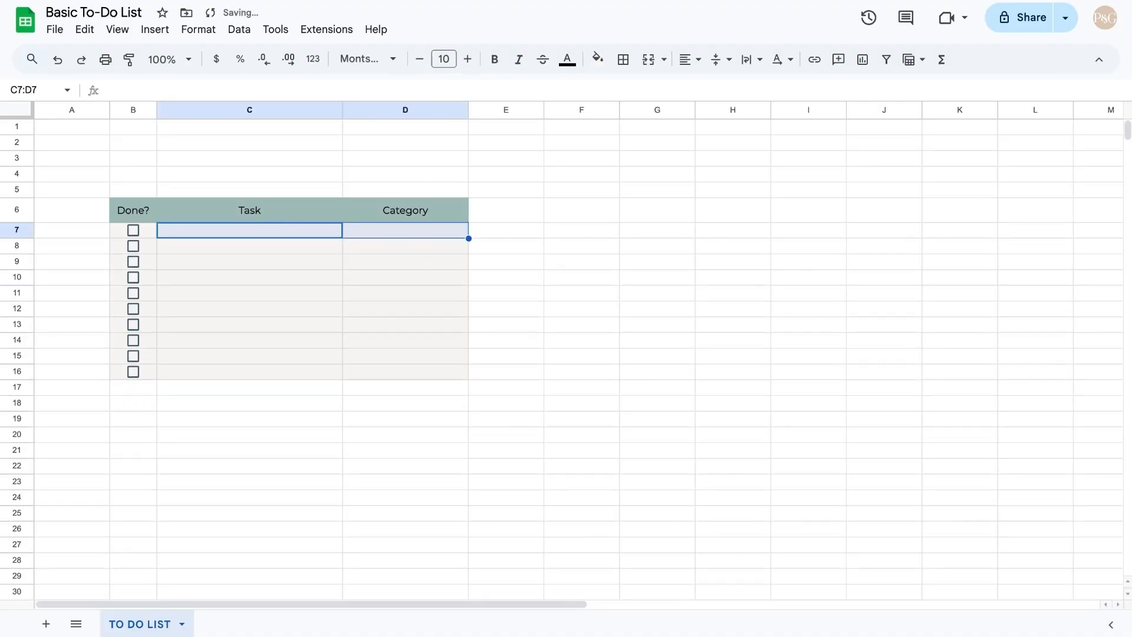
click(533, 235)
click(665, 248)
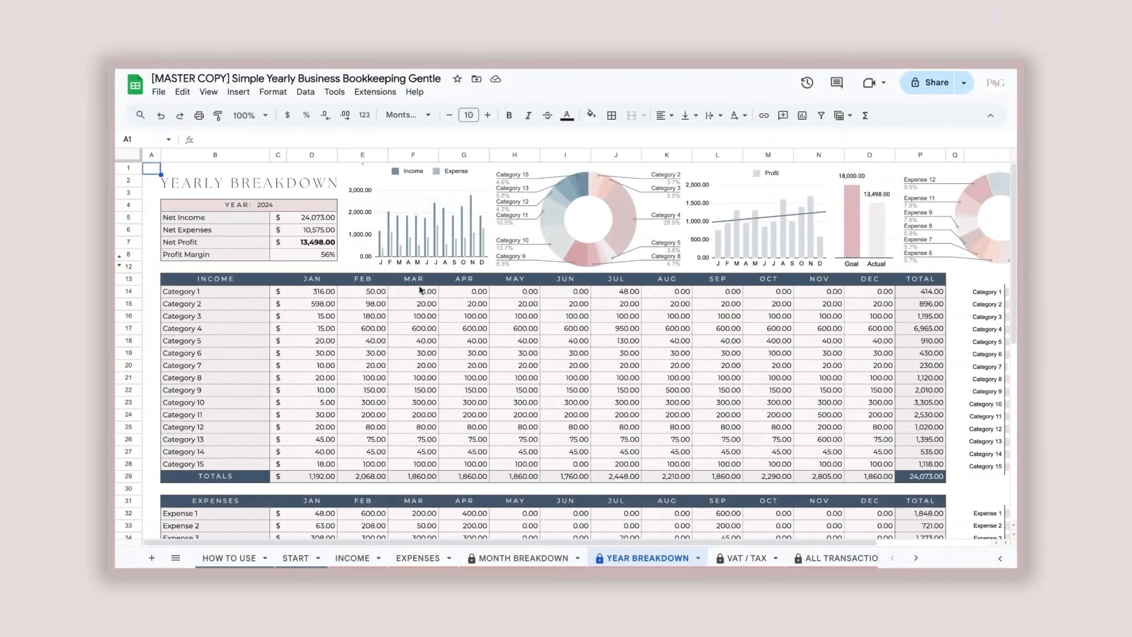
scroll(422, 290, right, 3)
scroll(420, 290, right, 2)
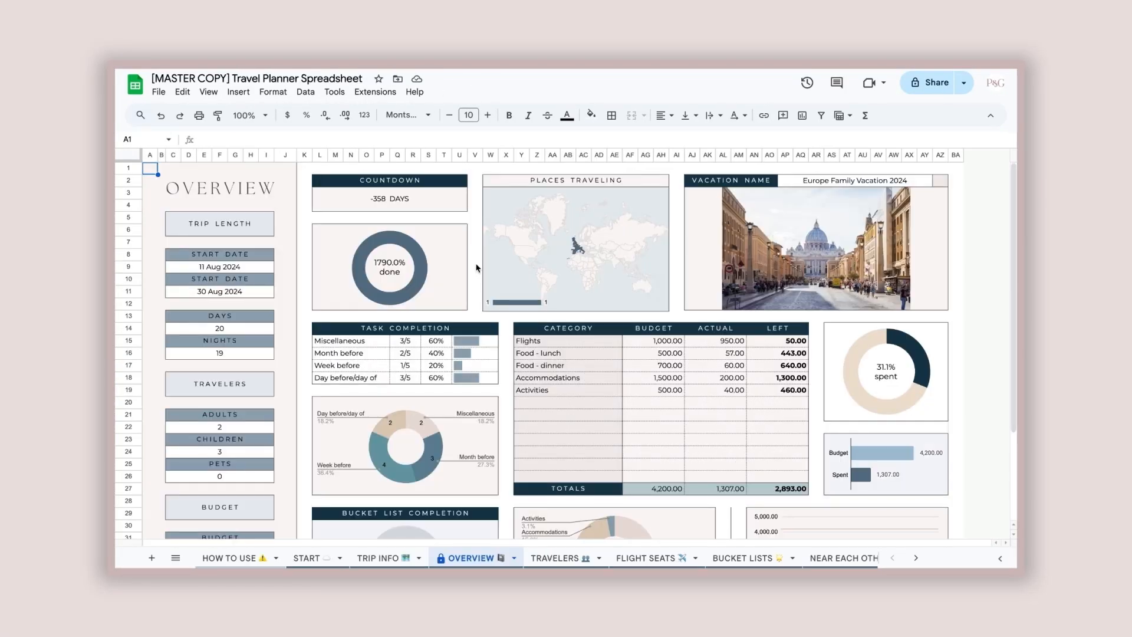
scroll(476, 268, down, 3)
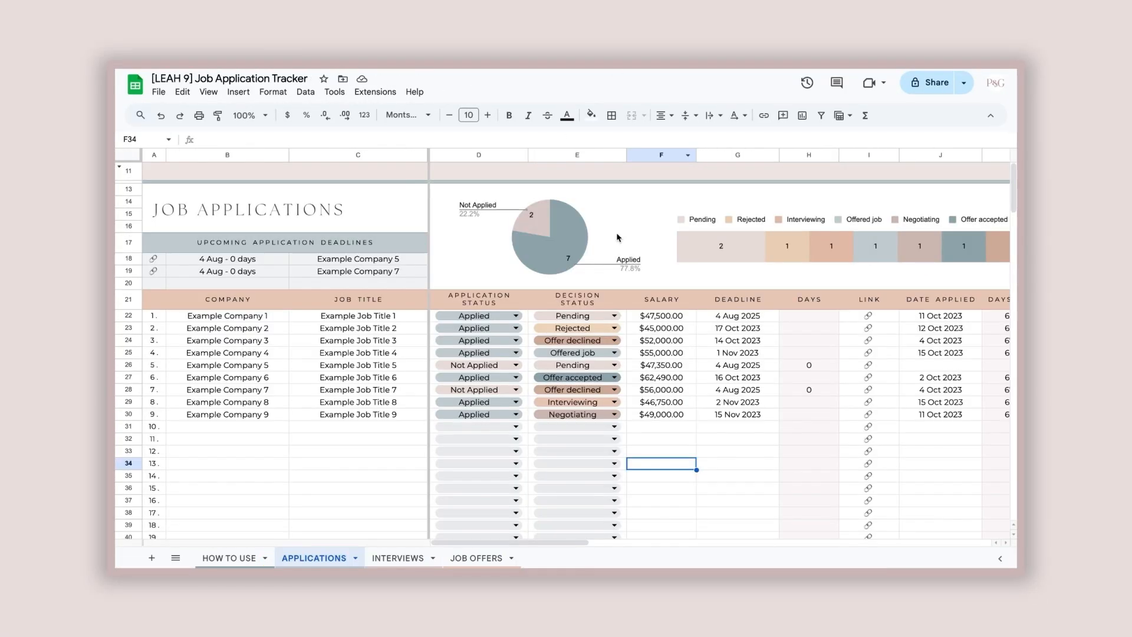
scroll(614, 237, right, 3)
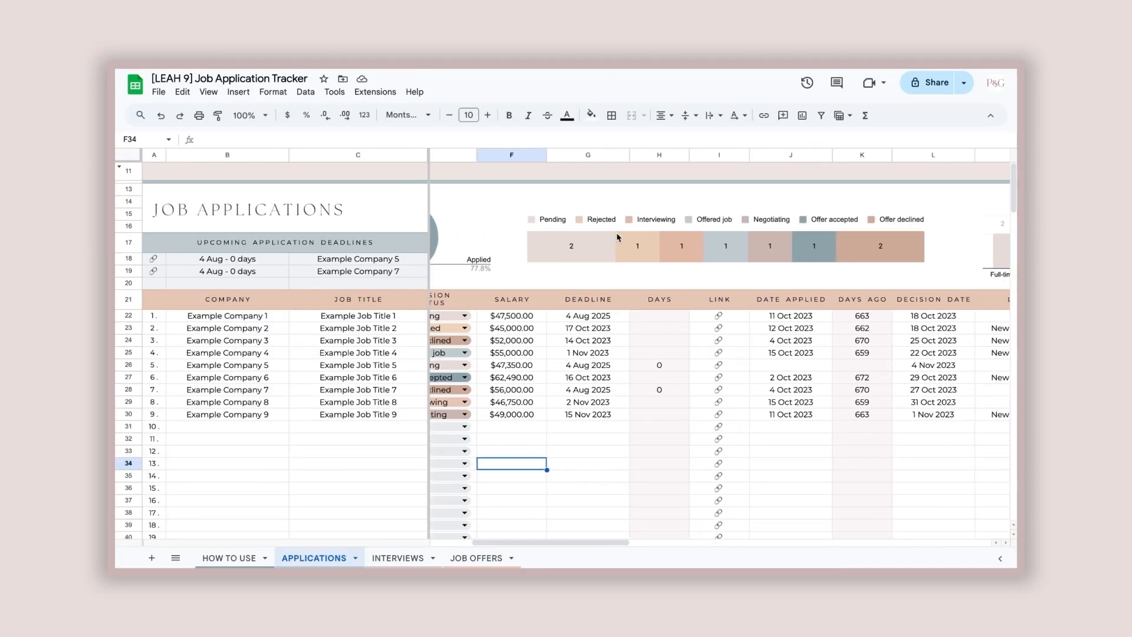
scroll(615, 238, right, 6)
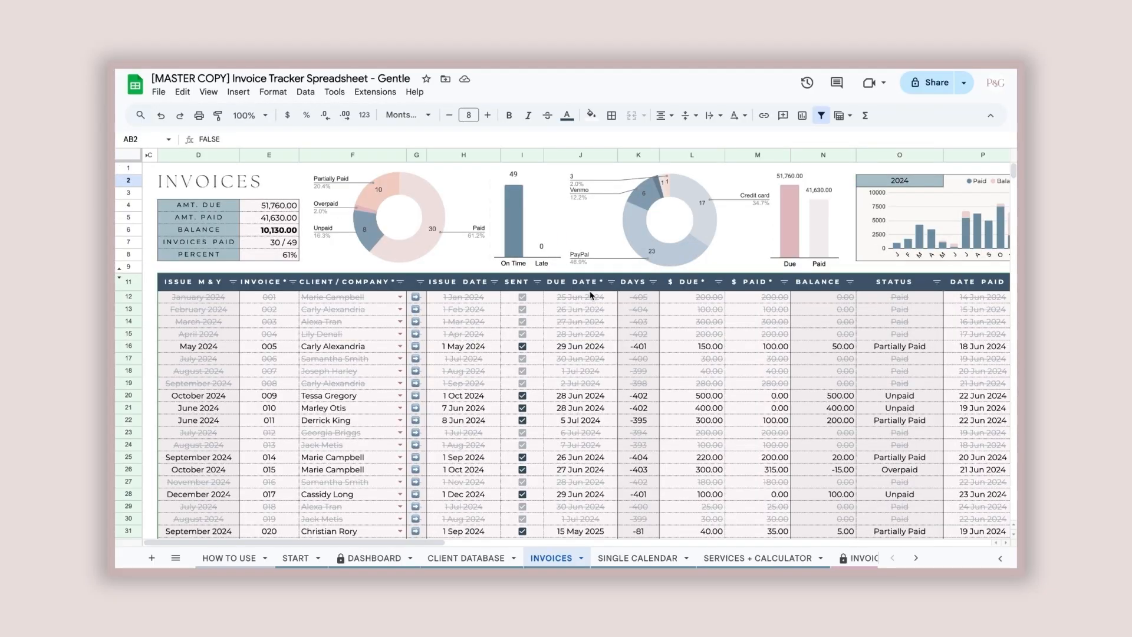
scroll(590, 293, right, 4)
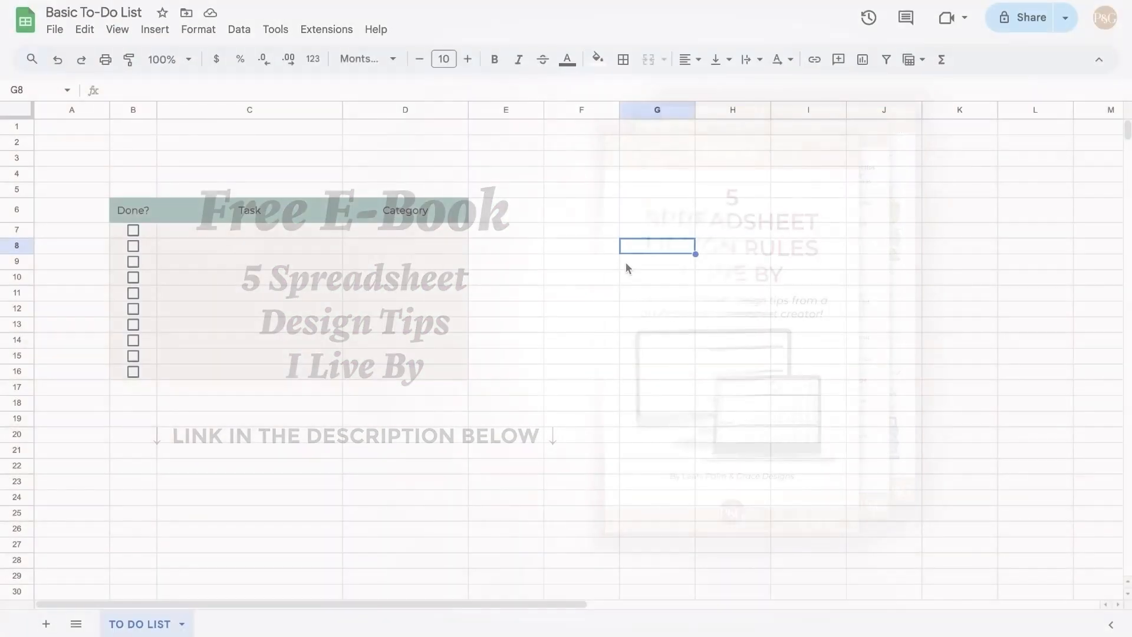
Step: Choose a dark gray border color and apply an outer border to the header row B6:D6
click(624, 61)
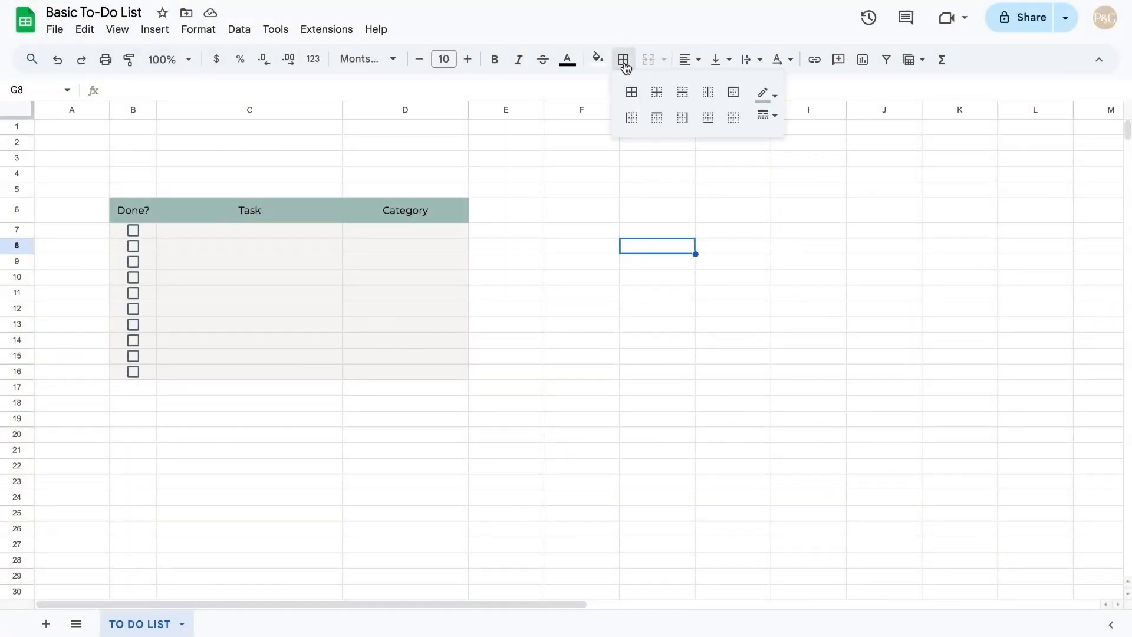
click(765, 115)
click(765, 95)
click(803, 146)
drag(118, 210, 379, 228)
click(625, 62)
click(609, 159)
Step: Apply an outer border around the whole table B6:D16
drag(124, 210, 412, 372)
click(623, 59)
click(733, 93)
click(707, 292)
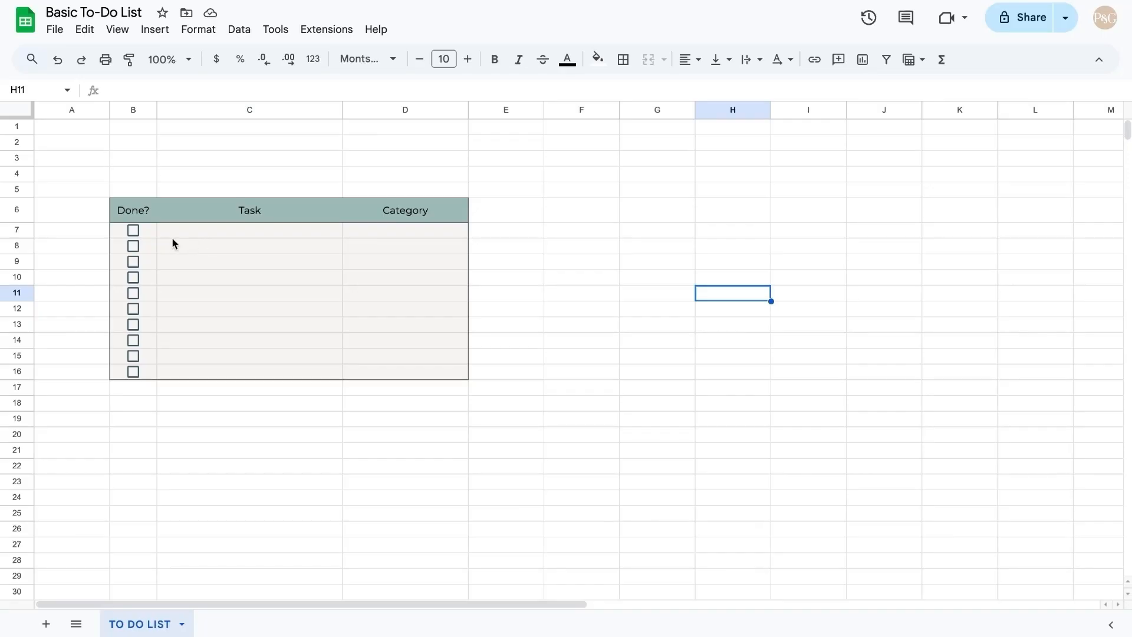
Step: Apply dotted inner borders to the table body B7:D16
drag(147, 230, 394, 370)
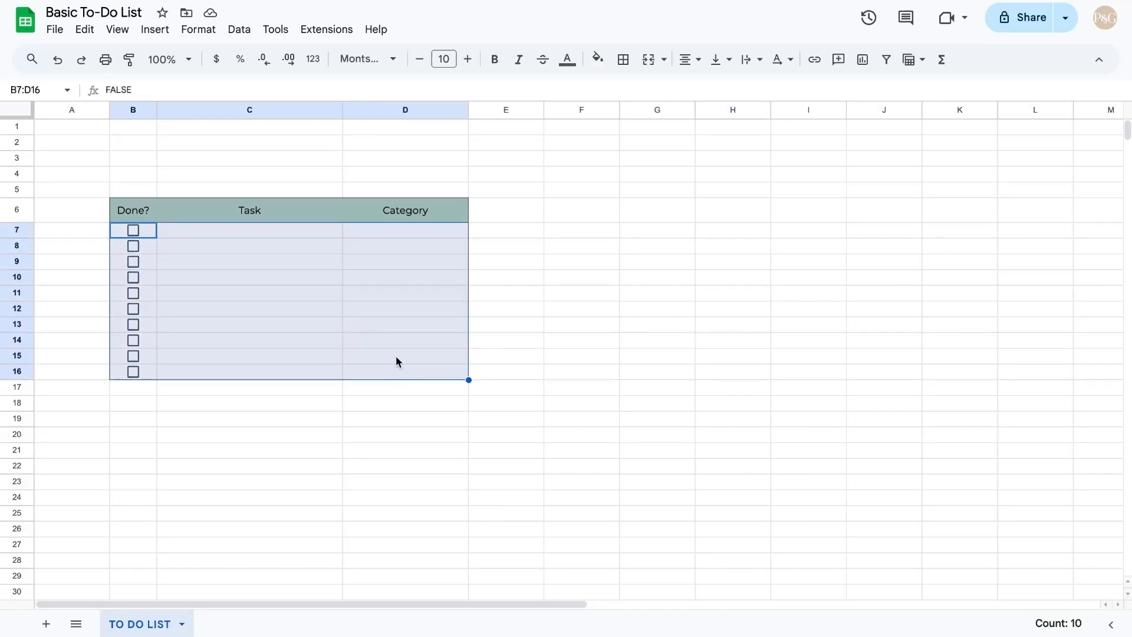
click(623, 59)
click(766, 114)
click(805, 194)
click(656, 92)
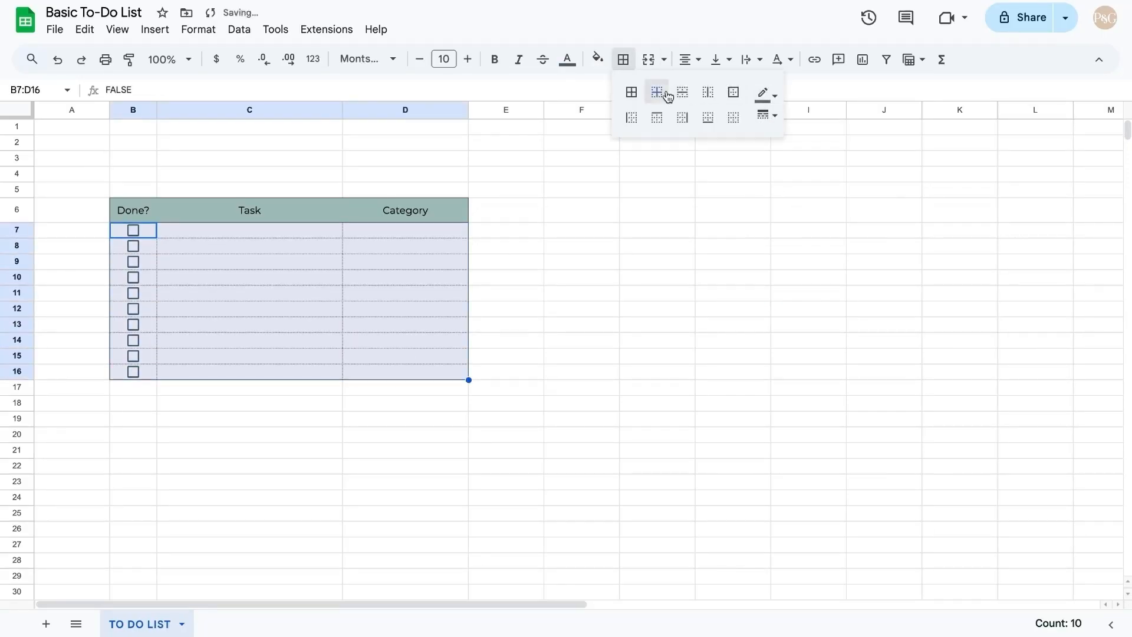
click(716, 236)
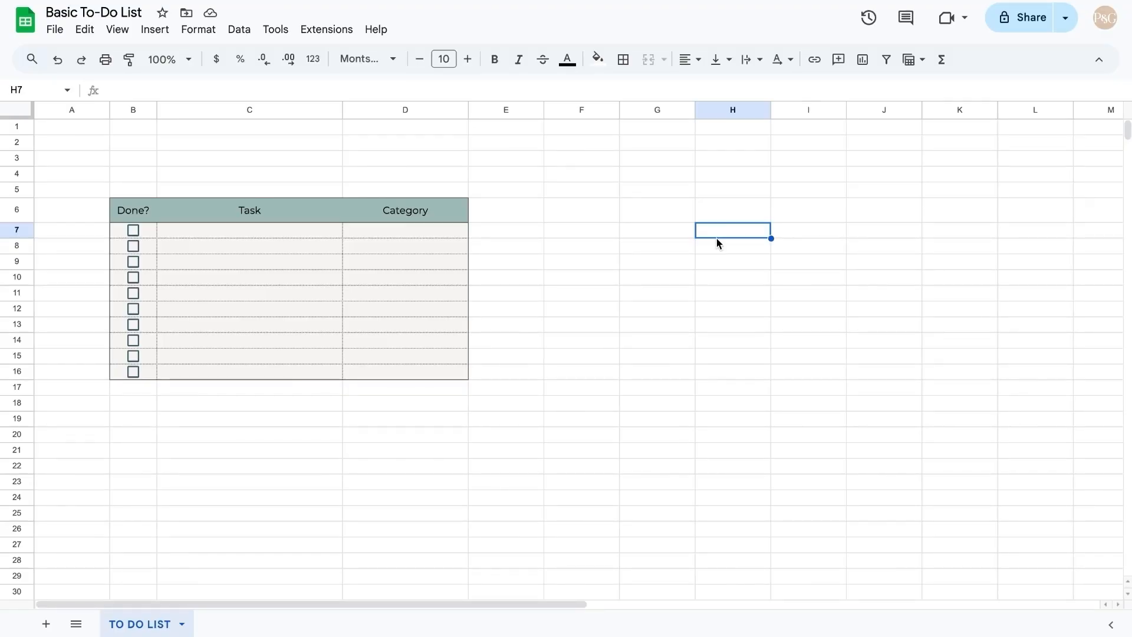
Step: Fill C7:C16 with ten daily tasks, from "Make the bed" and "Pack a lunch" through "Clear desk at end of the day"
click(283, 238)
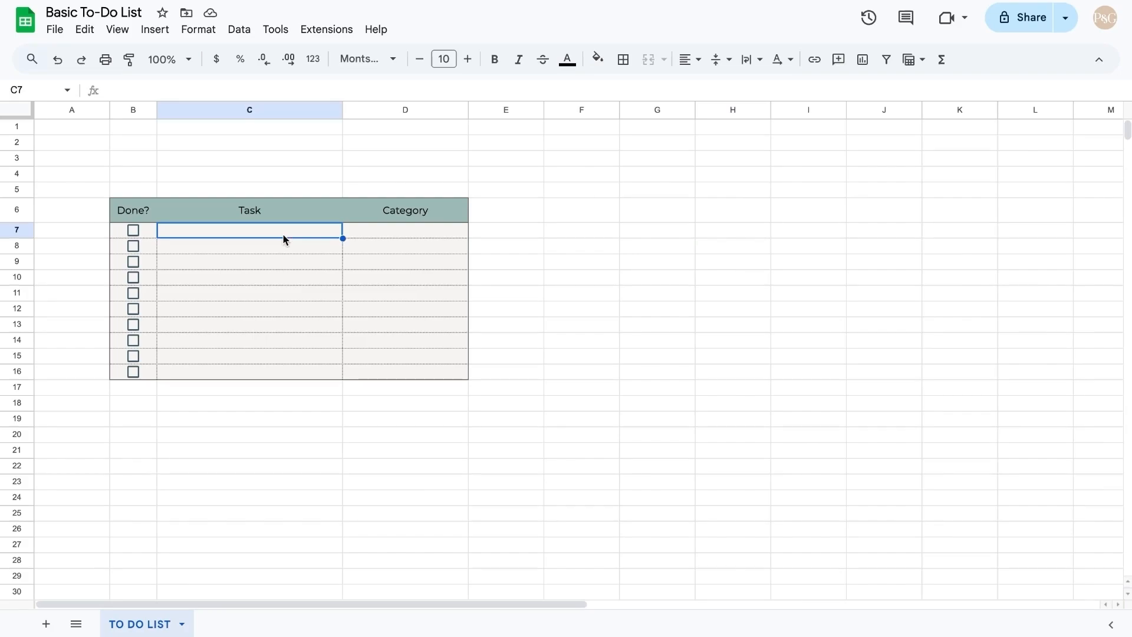
text(Make the bed Pack a lunch Take out the trash Text a friend to check in Go for a 20-minute walk Refill water bottle 2x Review today’s calendar Reply to priority emails Write to-do list for tomorrow Clear desk at end of the day)
click(665, 228)
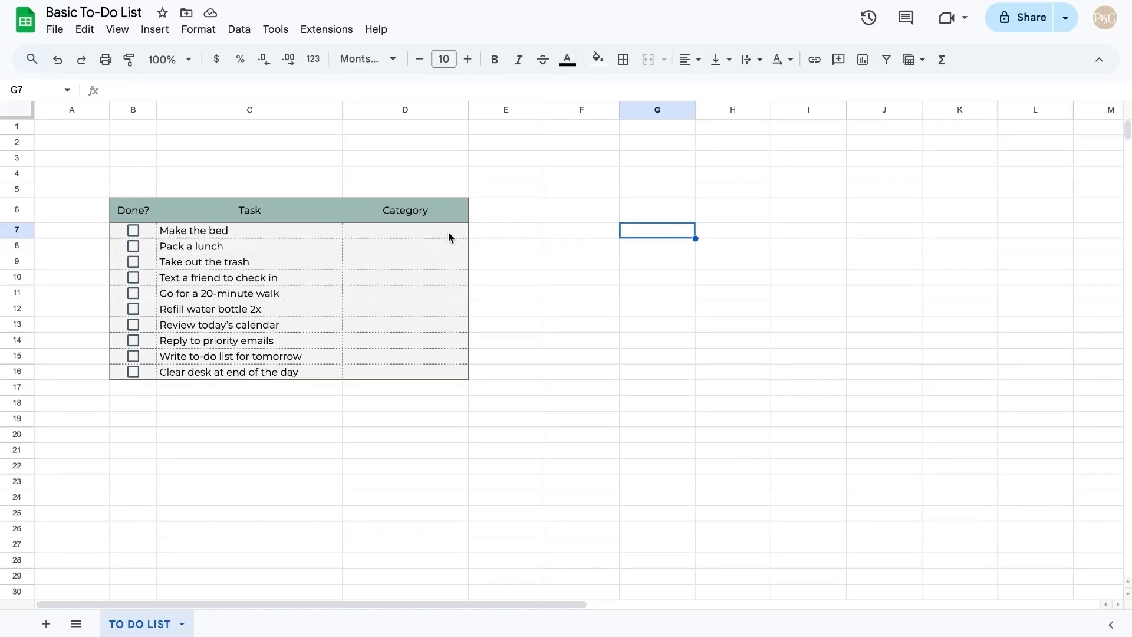
Step: Insert a dropdown in the Category cells D7:D16
drag(448, 232, 448, 371)
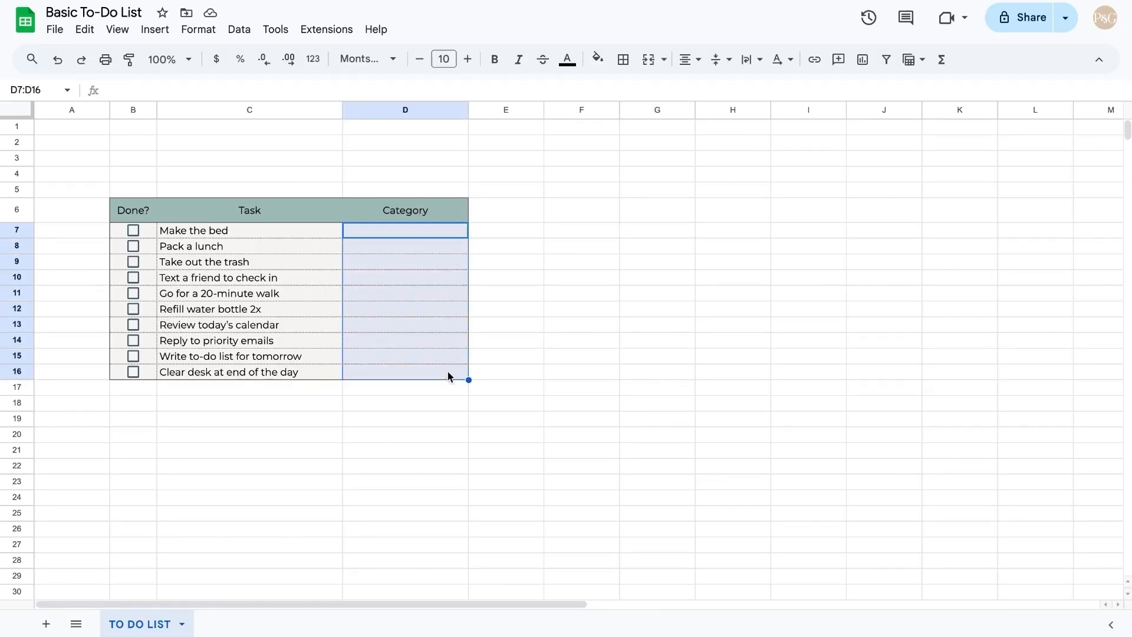
click(148, 34)
click(240, 400)
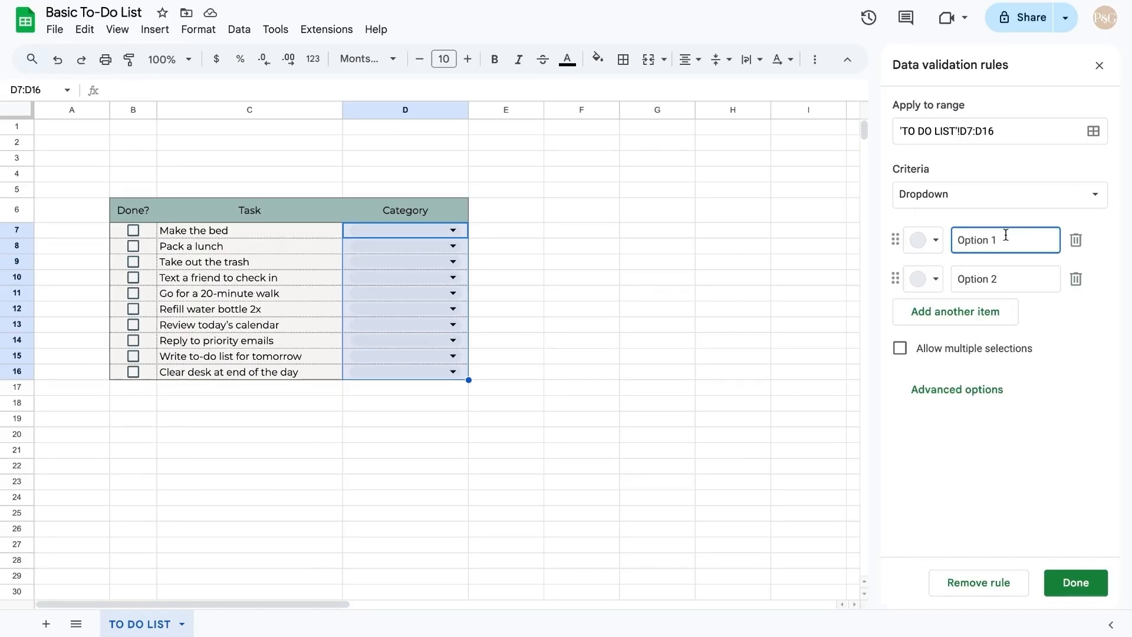
Step: Set the dropdown options to Home, Personal and Work, and expand the rule's advanced options
key(ctrl+a)
key(BackSpace)
text(Home)
key(Tab)
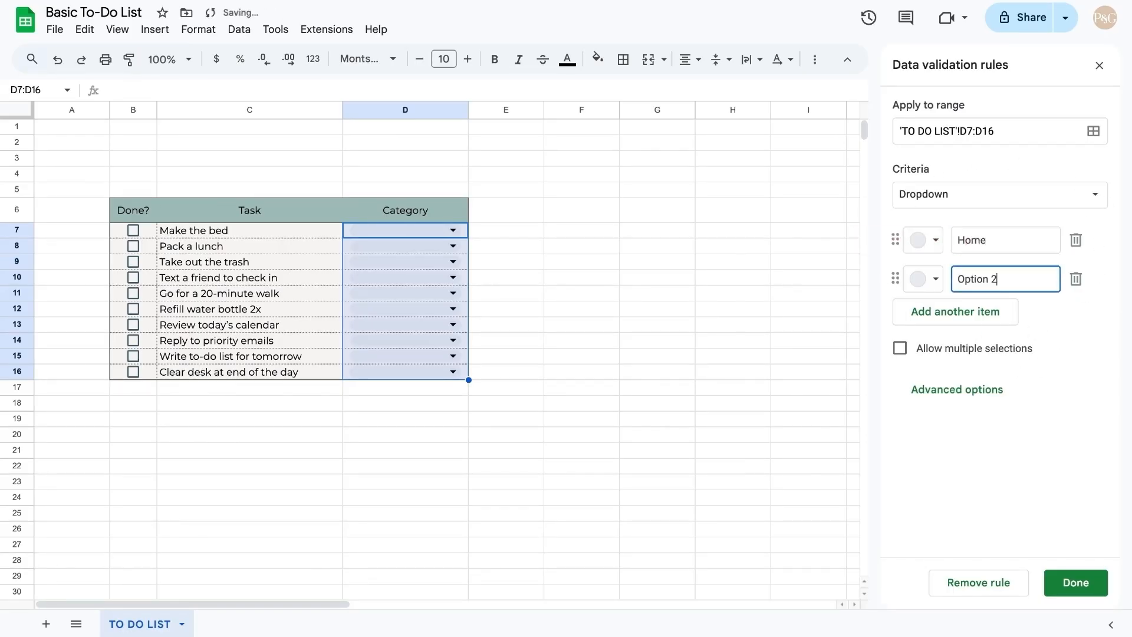
text(Personal)
key(Return)
text(Work)
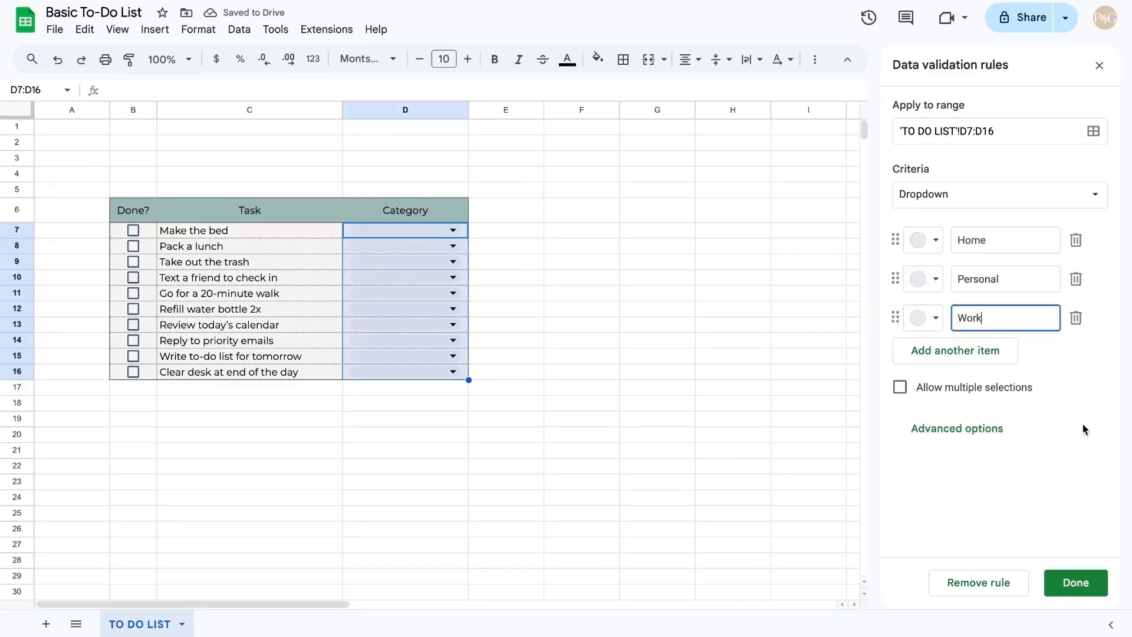
click(1010, 438)
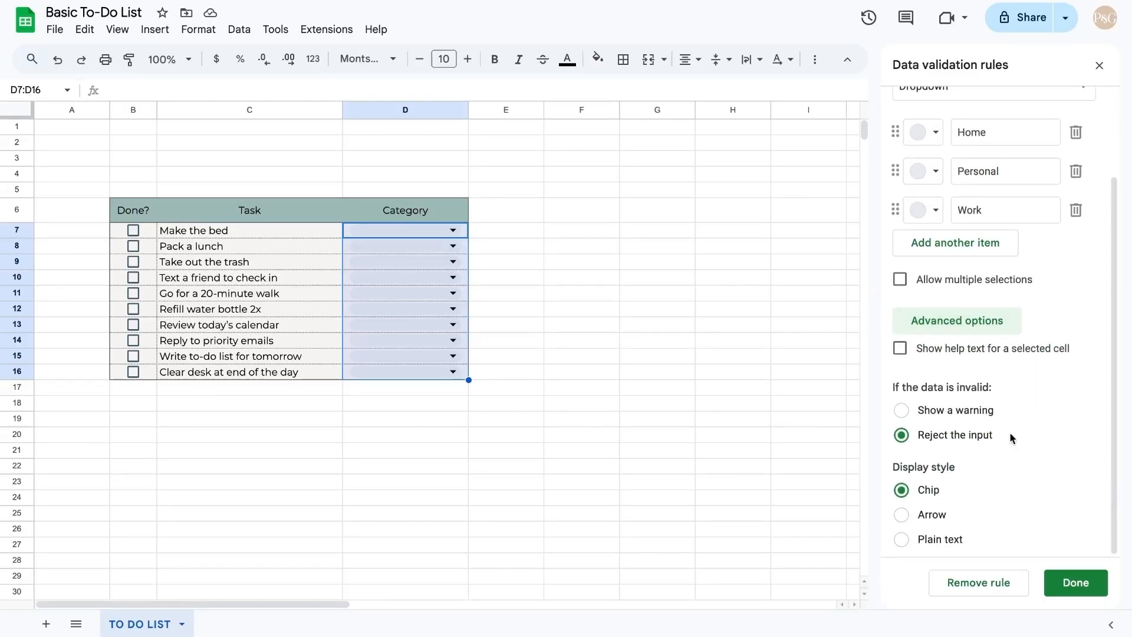
scroll(1026, 482, up, 3)
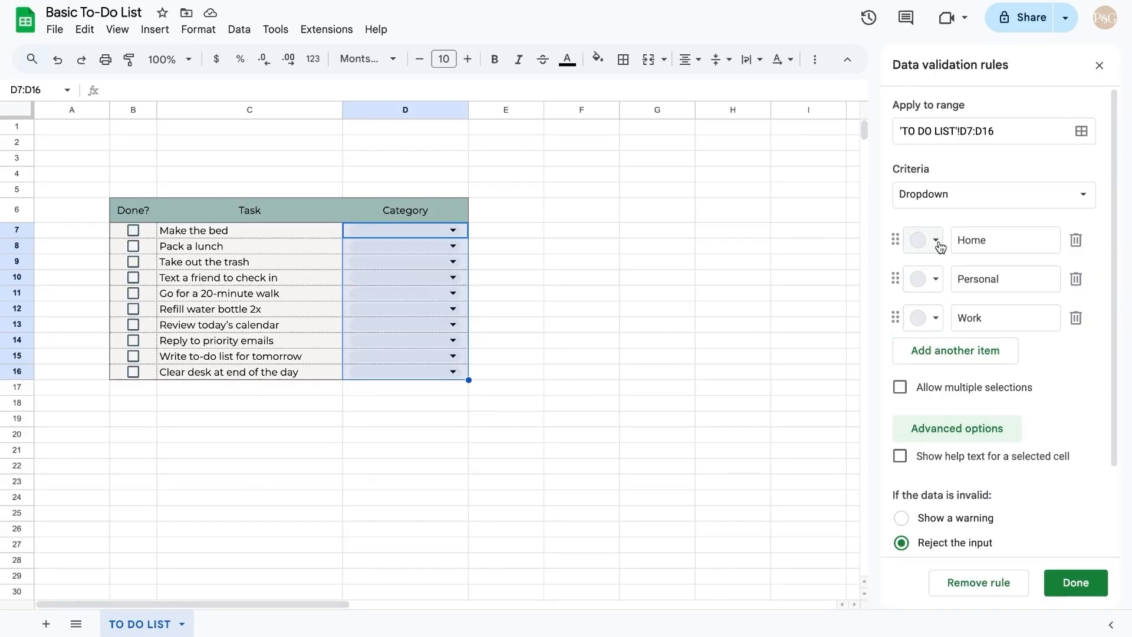
Step: Give the Home dropdown option a custom soft green background, #c8e0b1
click(939, 245)
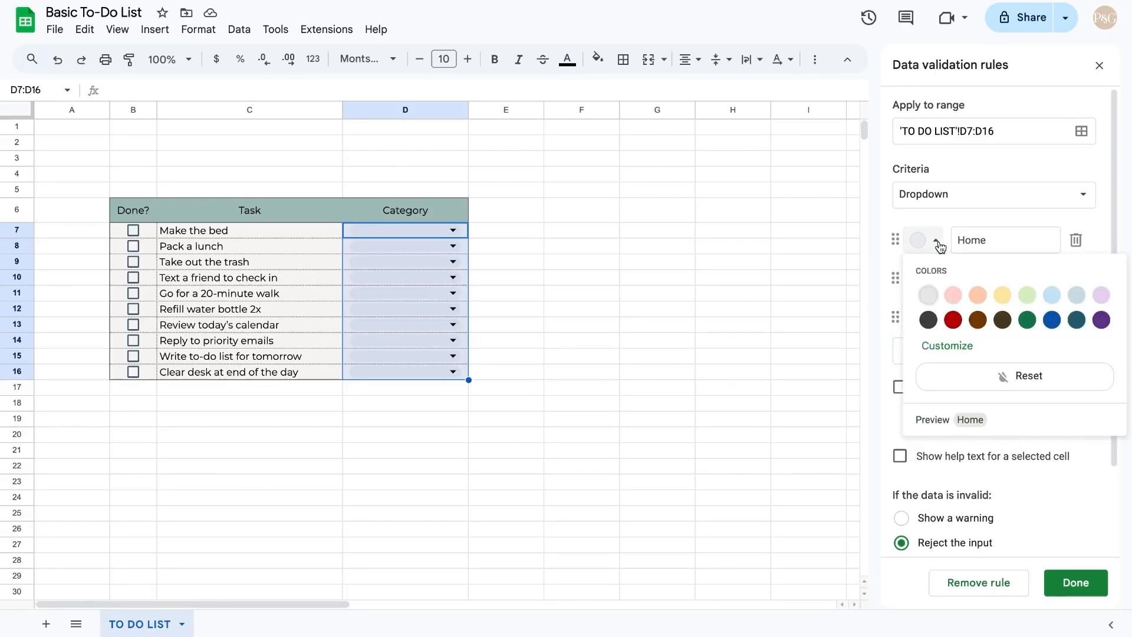
click(1031, 299)
click(947, 345)
click(759, 359)
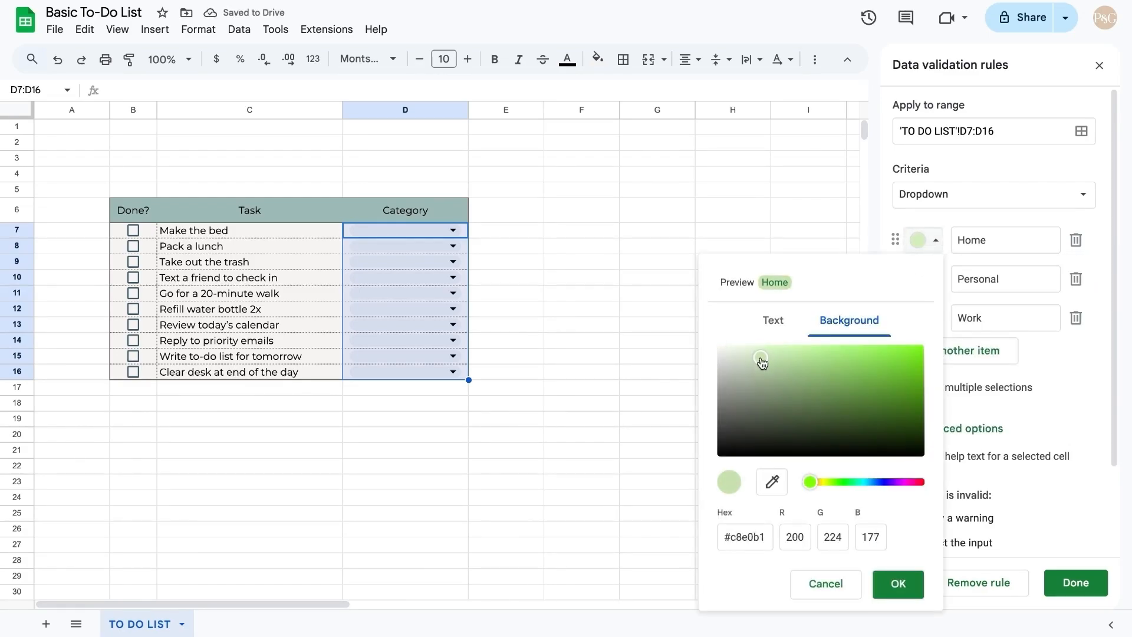
click(953, 330)
Step: Give the Personal dropdown option a custom muted blue background, #8fa9cf
click(936, 279)
click(947, 379)
click(780, 391)
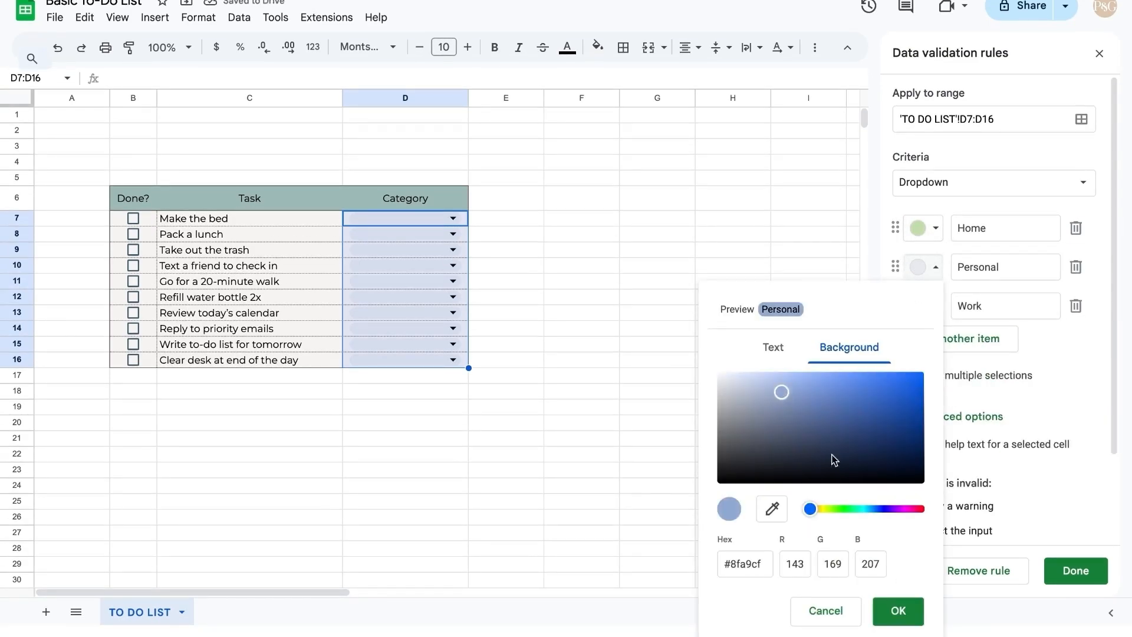
Step: Give the Work dropdown option a custom muted teal-green background
click(933, 317)
click(933, 318)
click(947, 417)
click(858, 508)
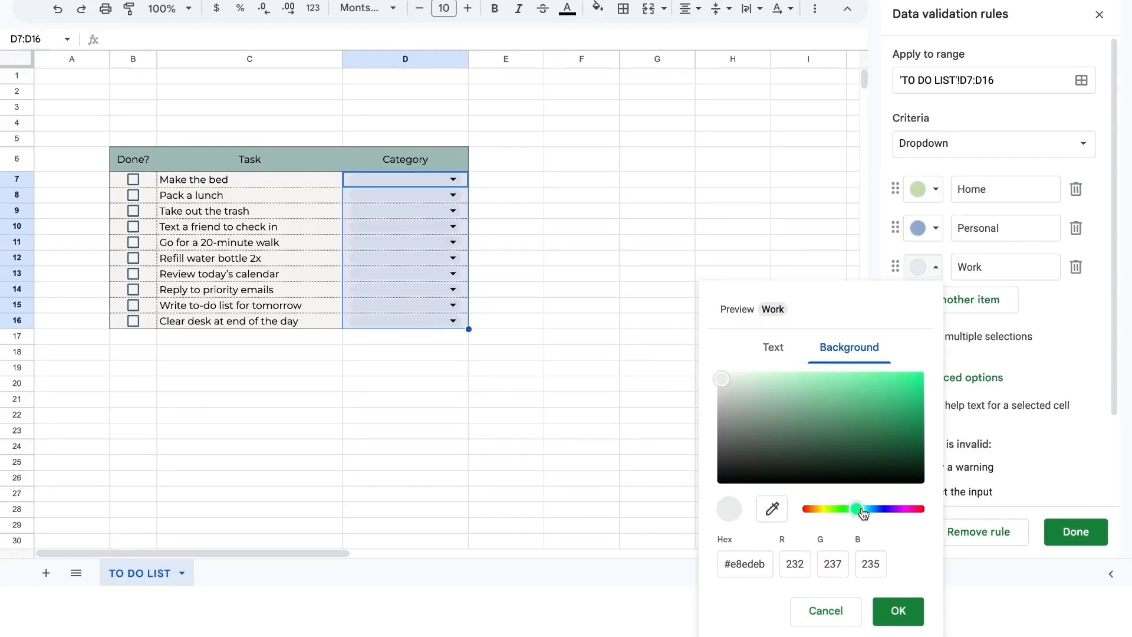
click(757, 404)
click(752, 402)
click(897, 610)
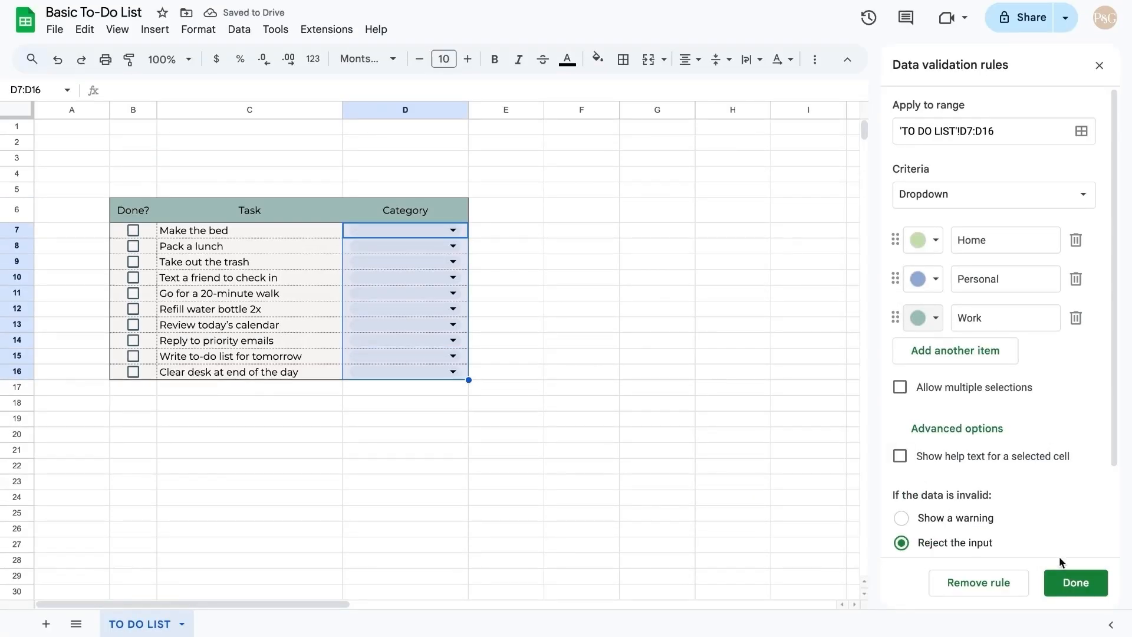
Step: Save the Category dropdown rule and close the data validation rules
click(1076, 581)
click(728, 406)
click(1099, 65)
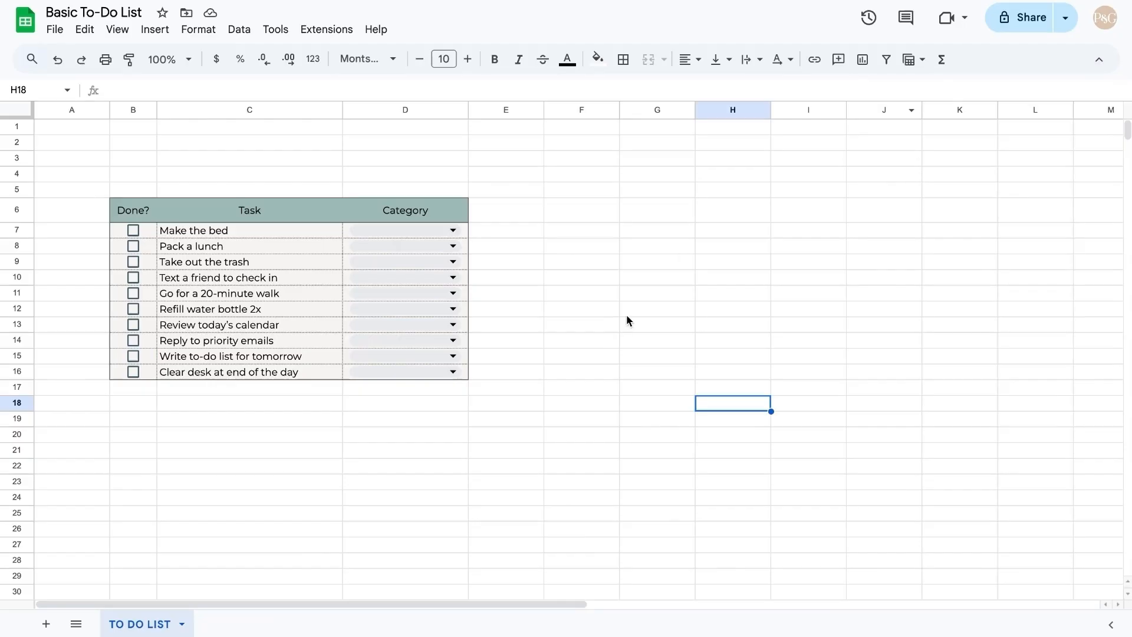
click(586, 355)
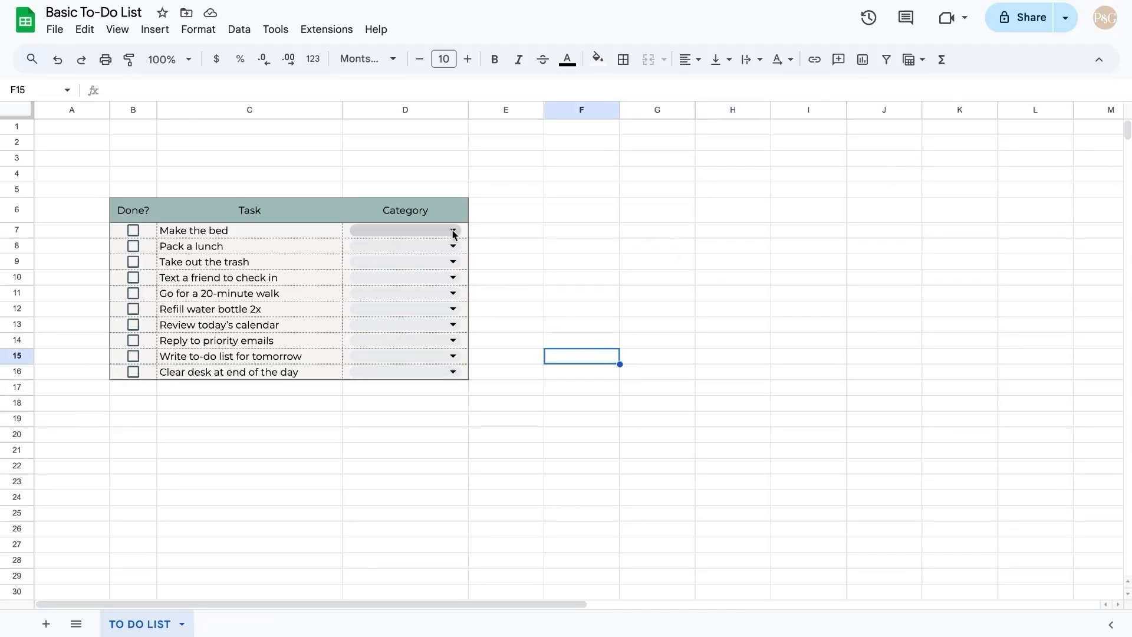
Step: Set the category to Home for the first three tasks, D7:D9
click(453, 231)
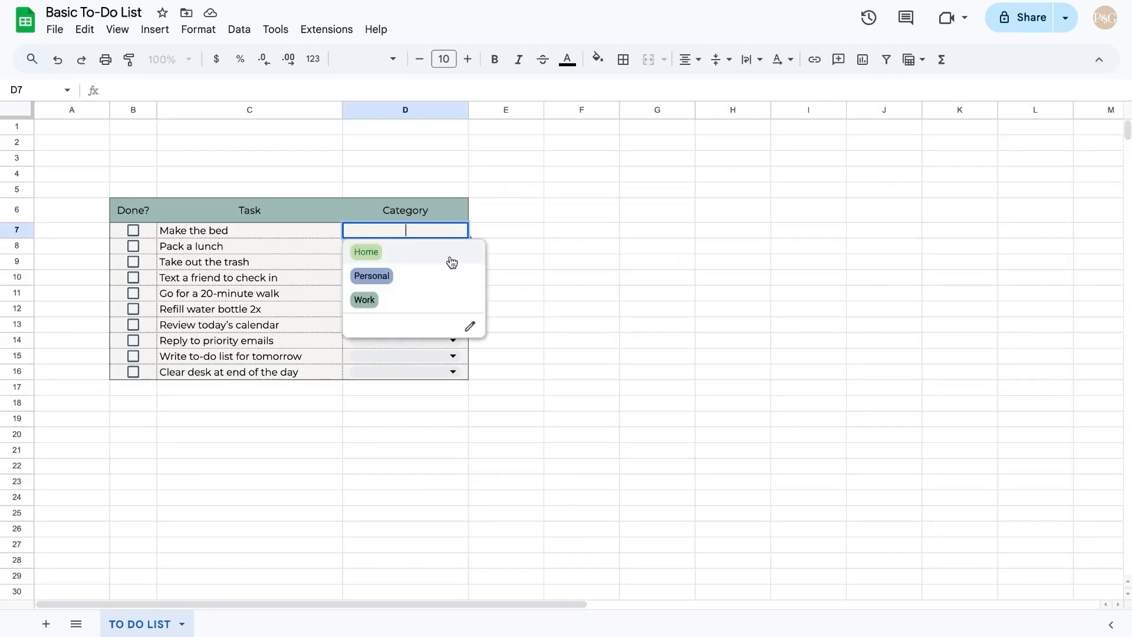
click(450, 260)
click(457, 246)
click(449, 266)
click(451, 261)
click(451, 282)
Step: Set the category to Personal for the tasks in rows 10 to 12, D10:D12
click(453, 277)
click(426, 322)
click(453, 293)
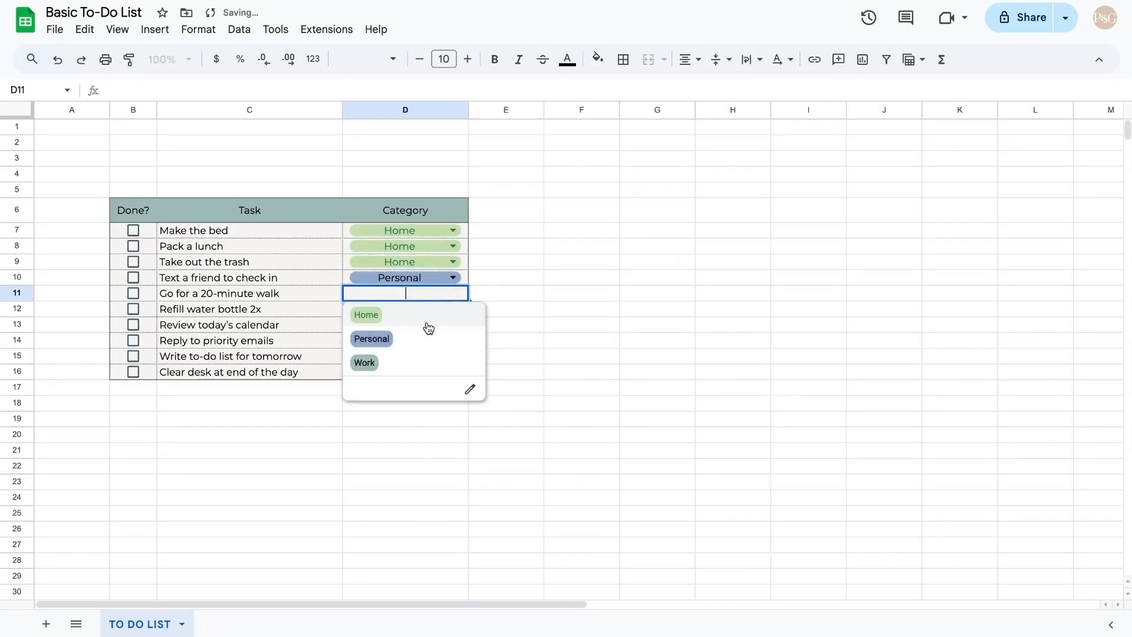
click(419, 338)
click(453, 309)
click(431, 354)
Step: Set the category to Work for the last four tasks, D13:D16
click(452, 324)
click(442, 394)
click(454, 340)
click(364, 410)
click(453, 356)
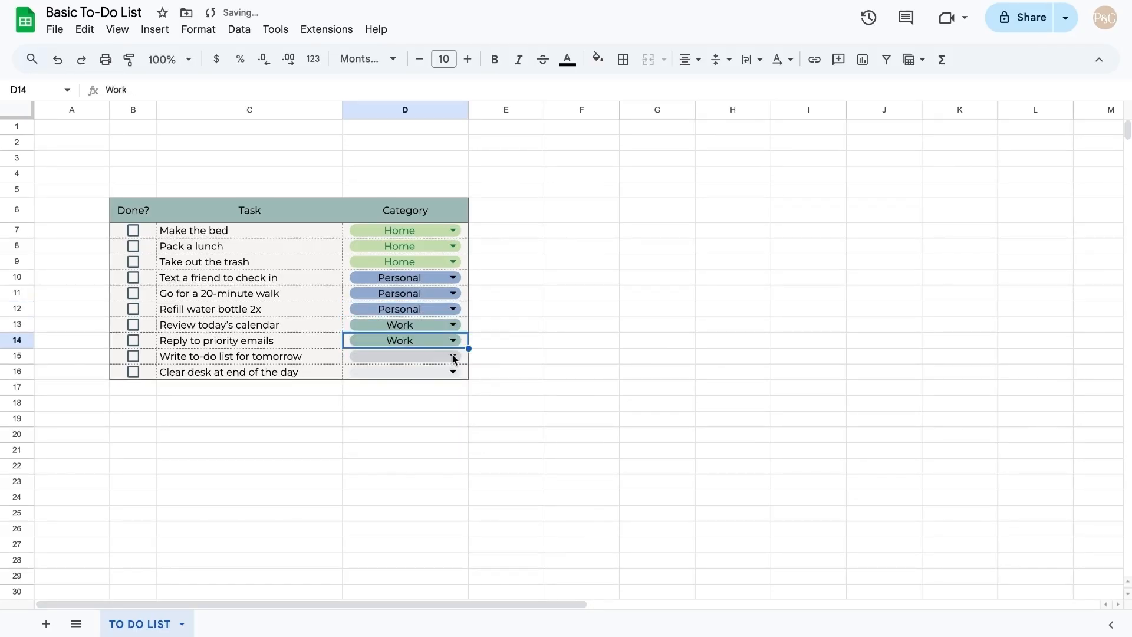
click(424, 424)
click(453, 371)
click(426, 440)
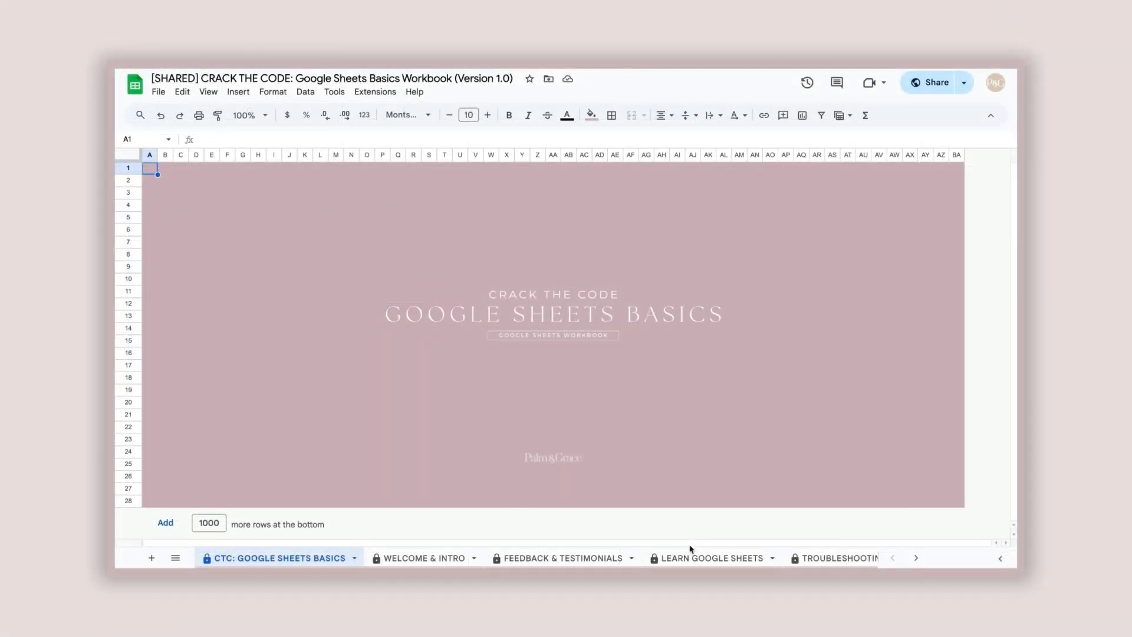
Step: Switch to the Google Sheets Basics Workbook and look through its table of contents and lesson sheets on shortcuts, navigation, cell ranges, formulas and resizing
scroll(686, 551, right, 5)
click(444, 557)
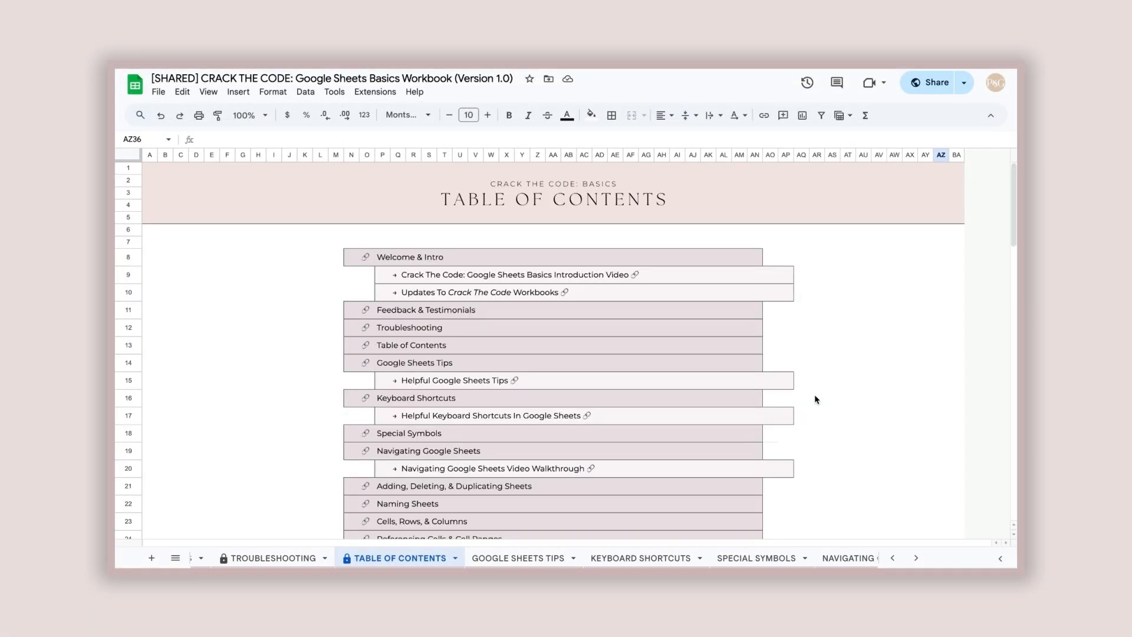
scroll(815, 400, down, 20)
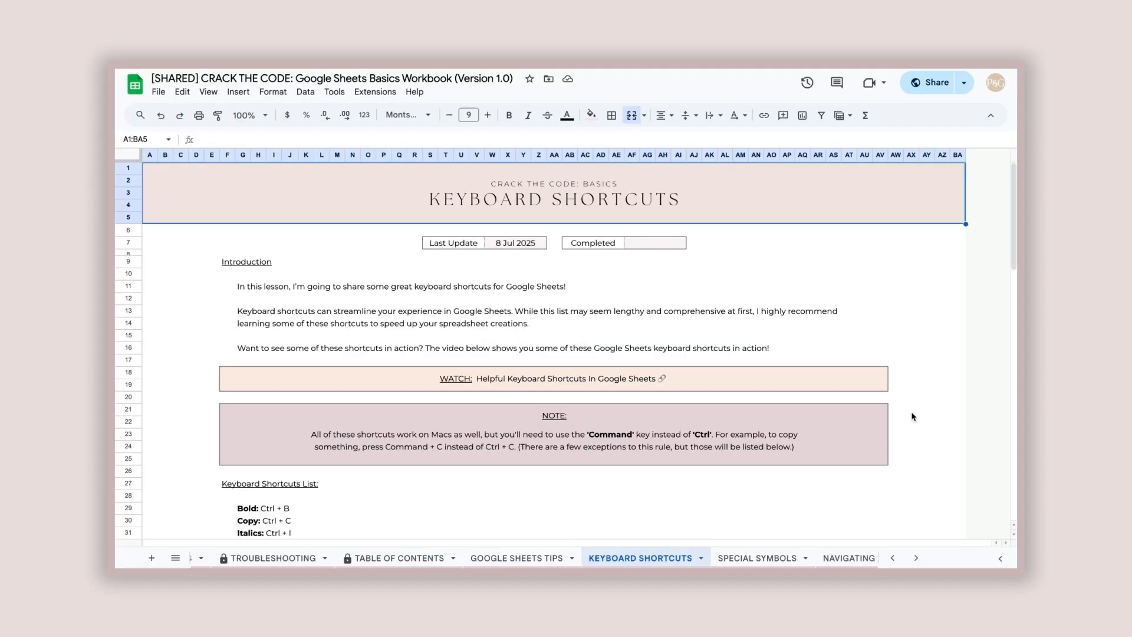
scroll(914, 413, down, 20)
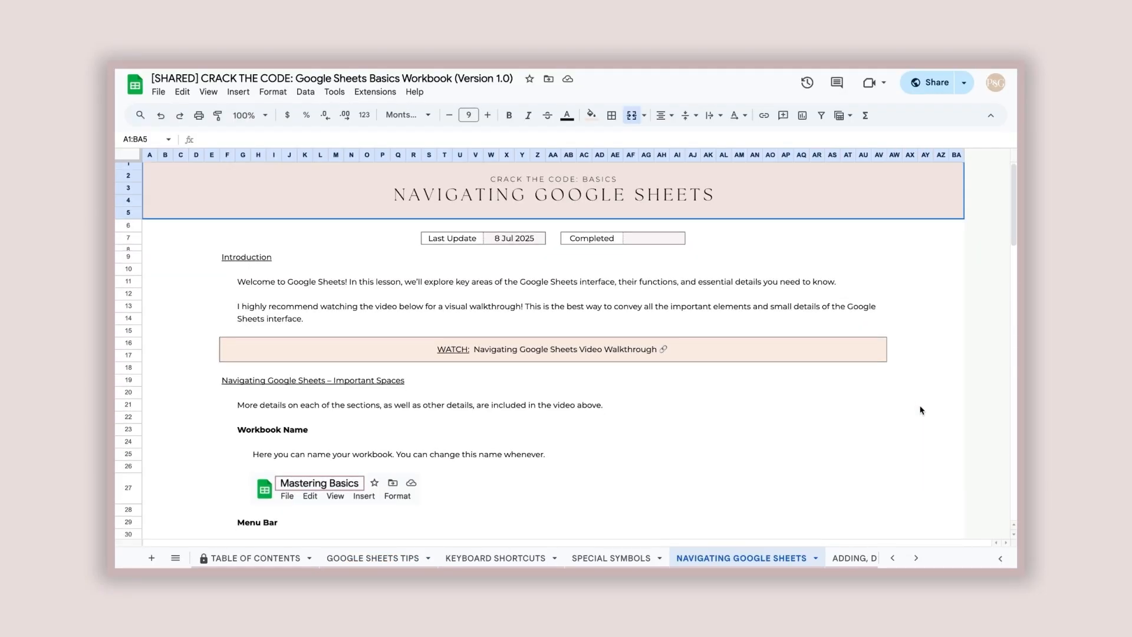
scroll(918, 408, down, 20)
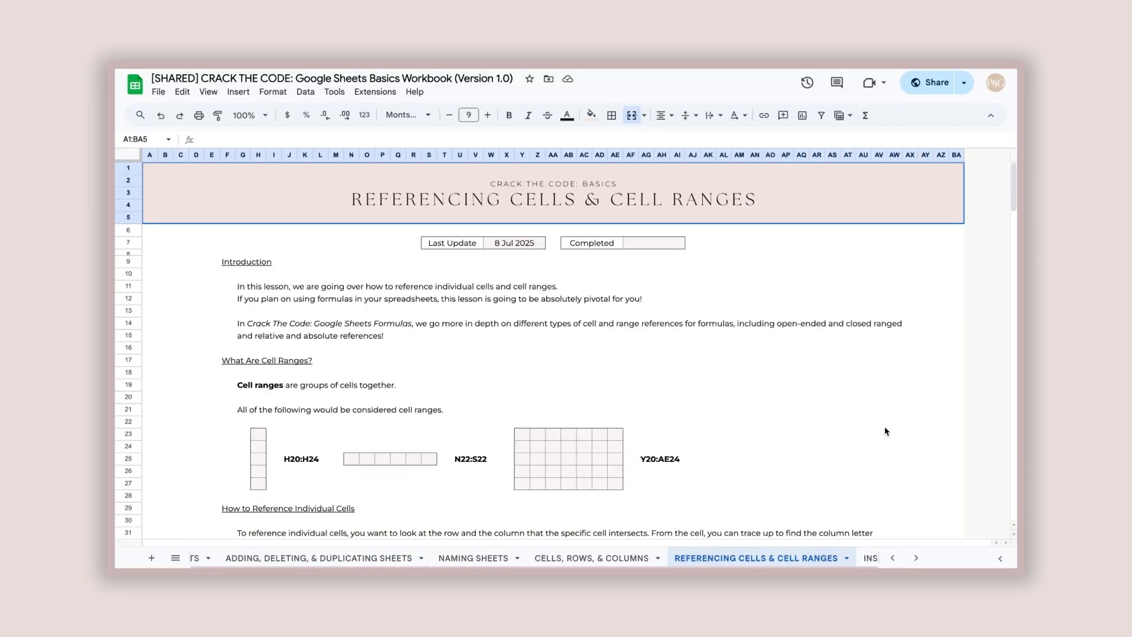
scroll(885, 431, down, 20)
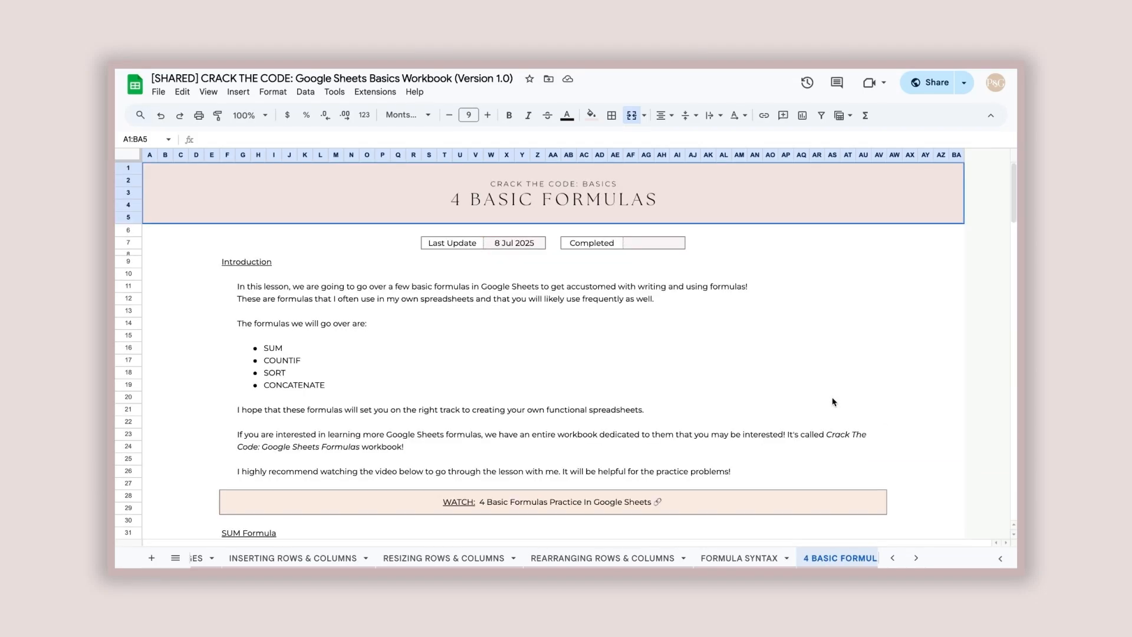
scroll(832, 400, down, 20)
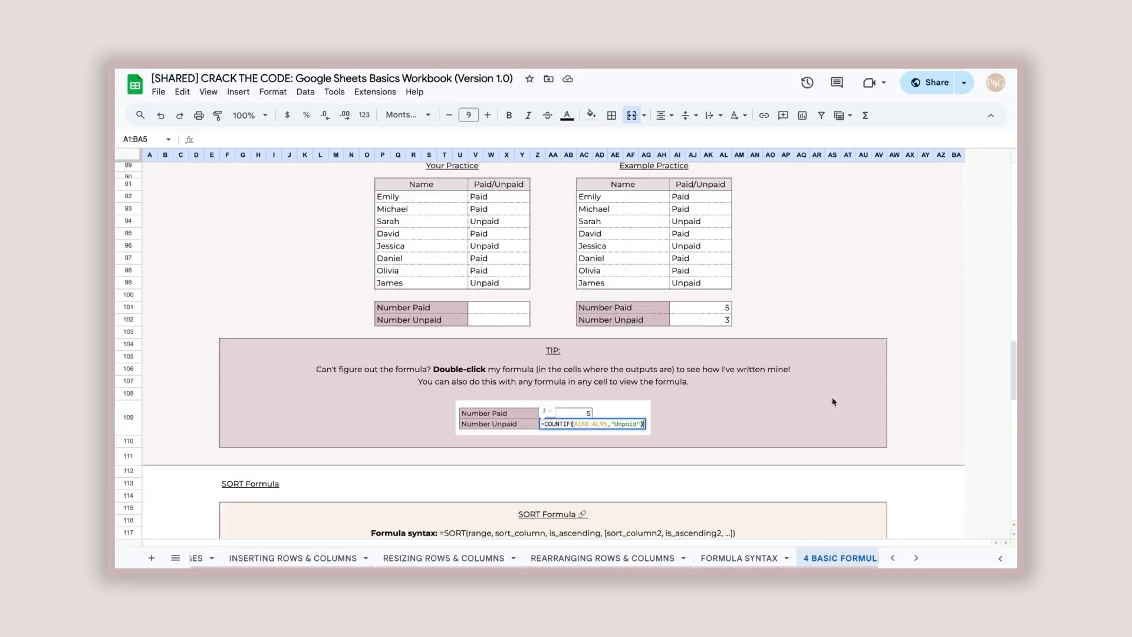
scroll(832, 398, down, 15)
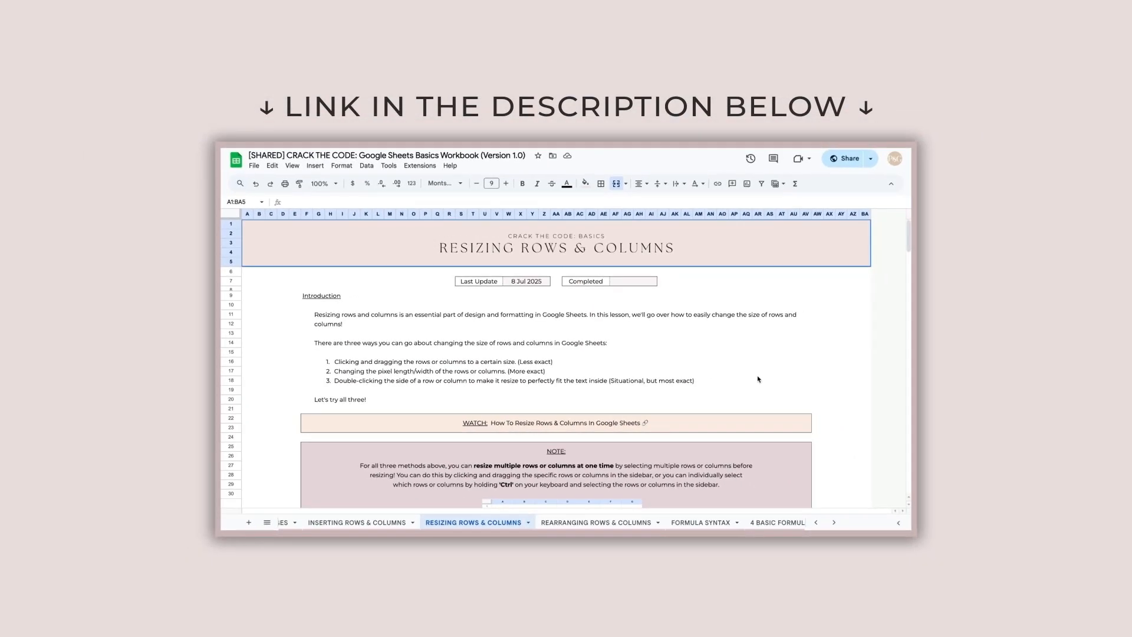
scroll(775, 376, down, 15)
scroll(758, 379, down, 15)
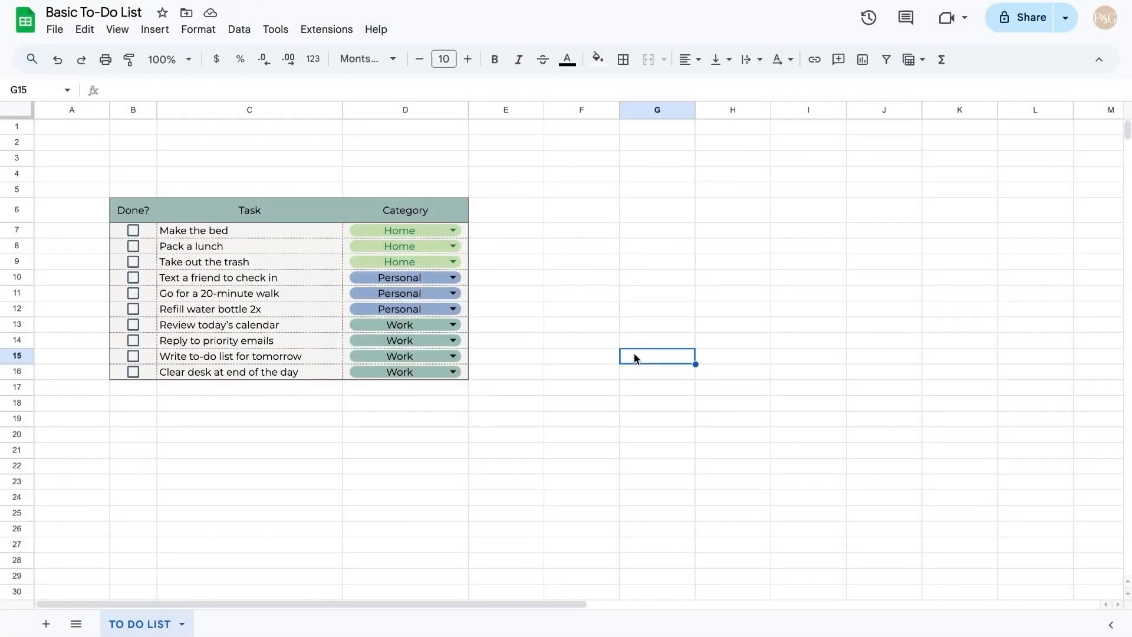
Step: Check off "Pack a lunch", "Text a friend to check in" and "Refill water bottle 2x" in the to-do list
click(133, 248)
click(135, 278)
click(134, 309)
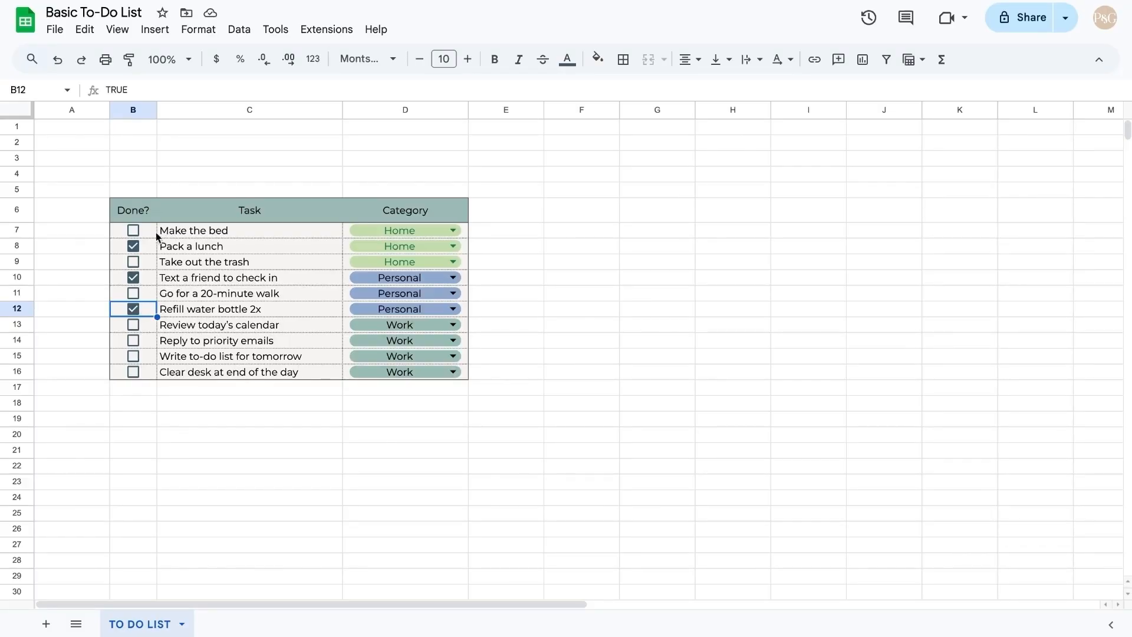
Step: Start a conditional formatting rule for B7:D16 with the condition "Custom formula is"
drag(155, 235, 375, 373)
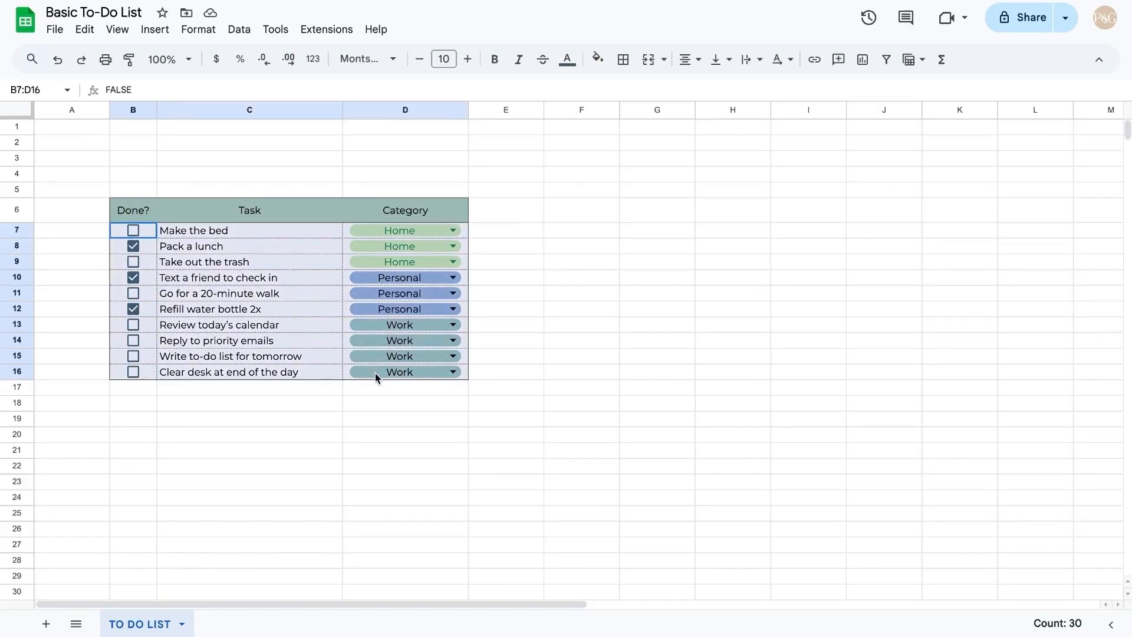
click(200, 30)
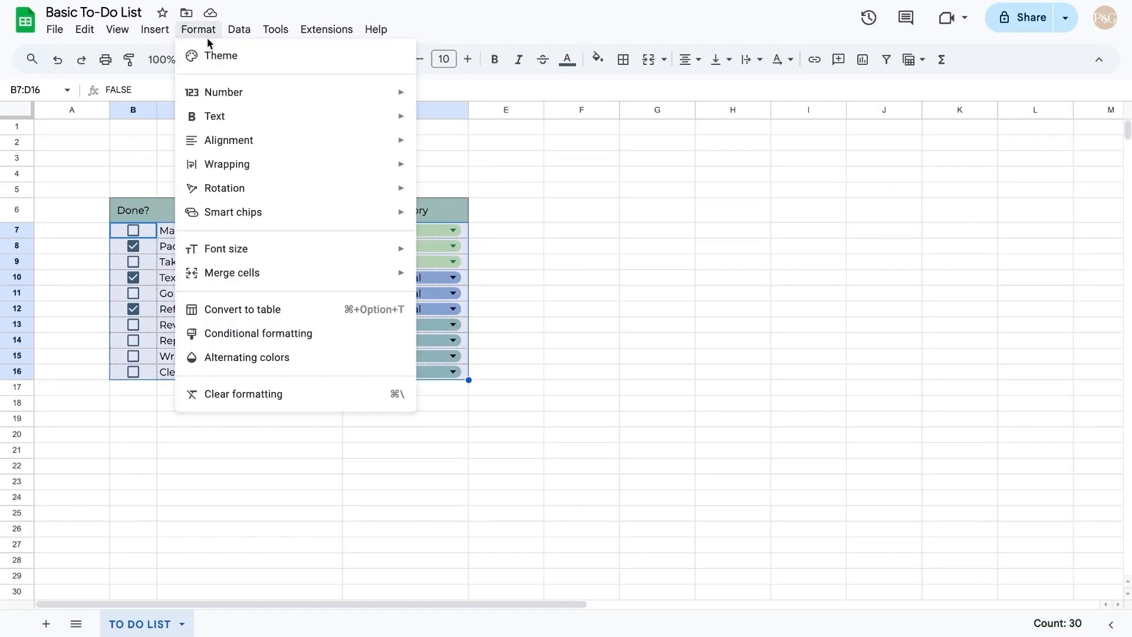
click(296, 330)
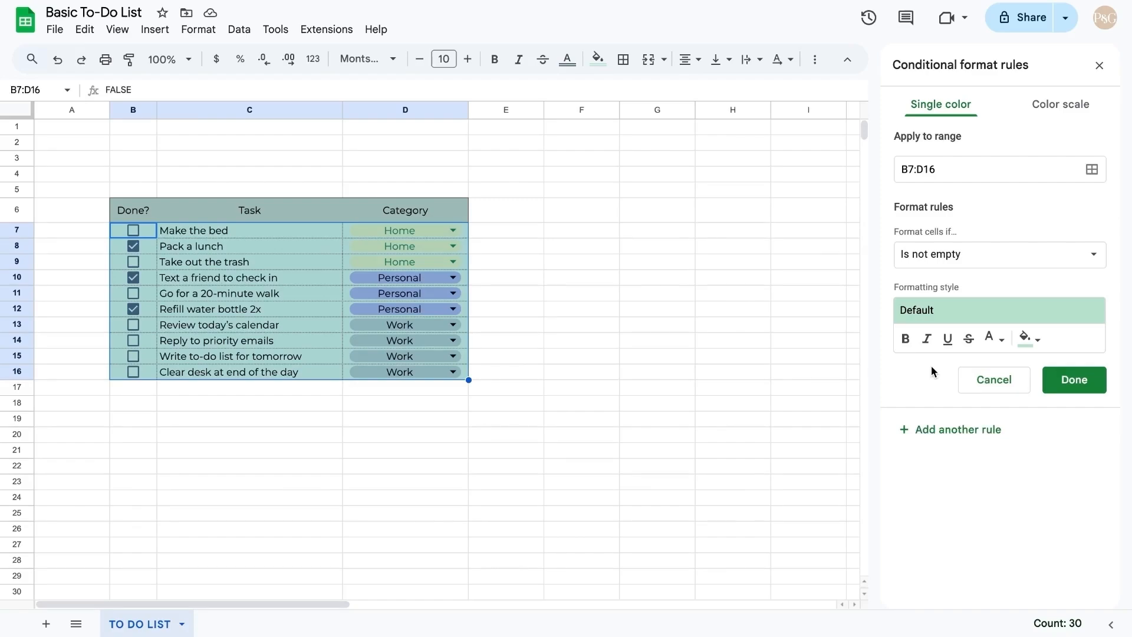
click(962, 263)
scroll(962, 386, down, 3)
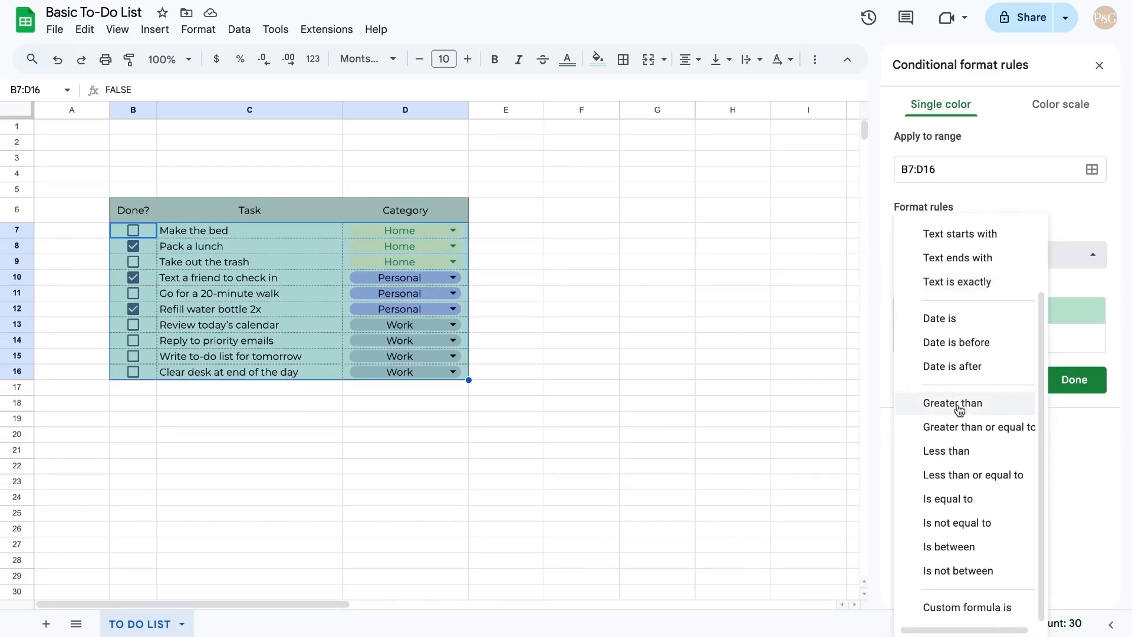
click(976, 607)
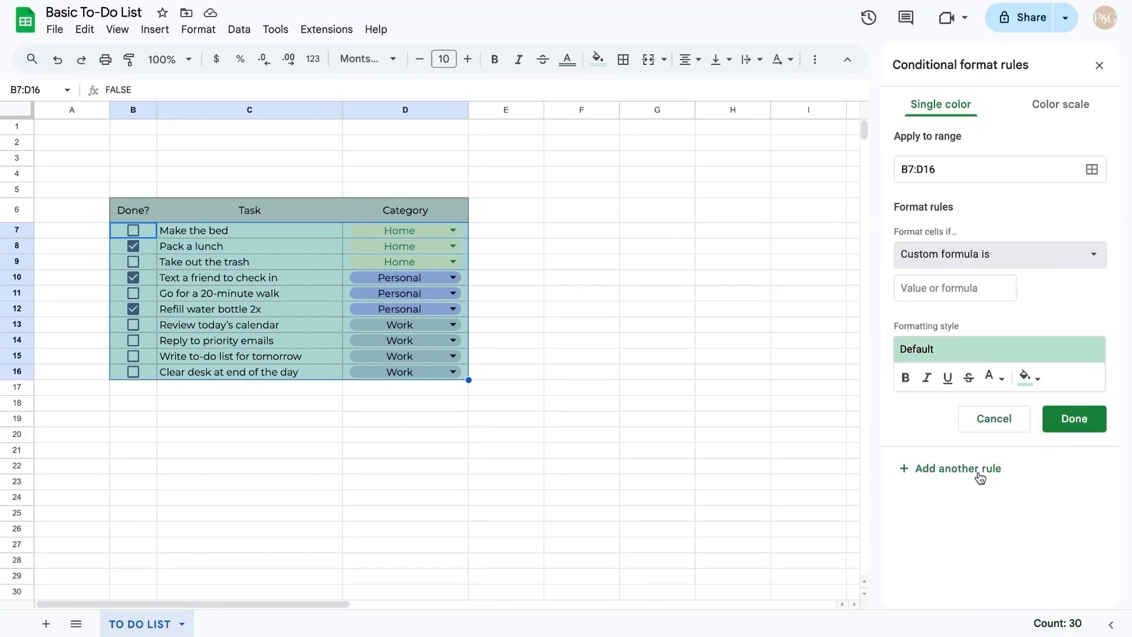
Step: Enter =$B7=TRUE as the conditional formatting rule's custom formula
click(974, 291)
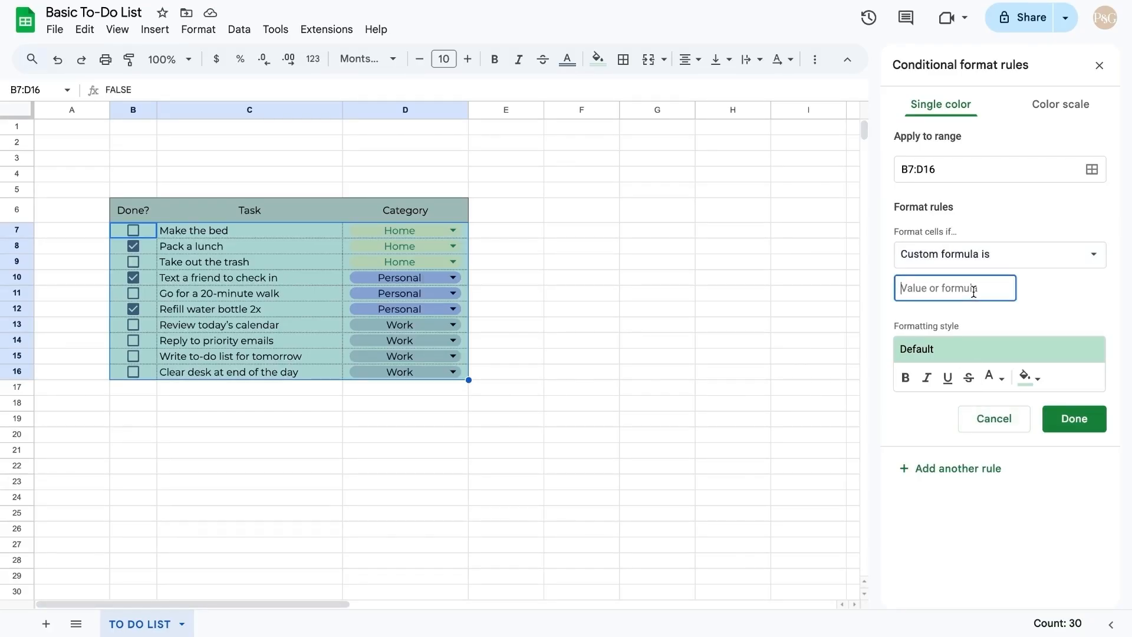
text(=)
text($)
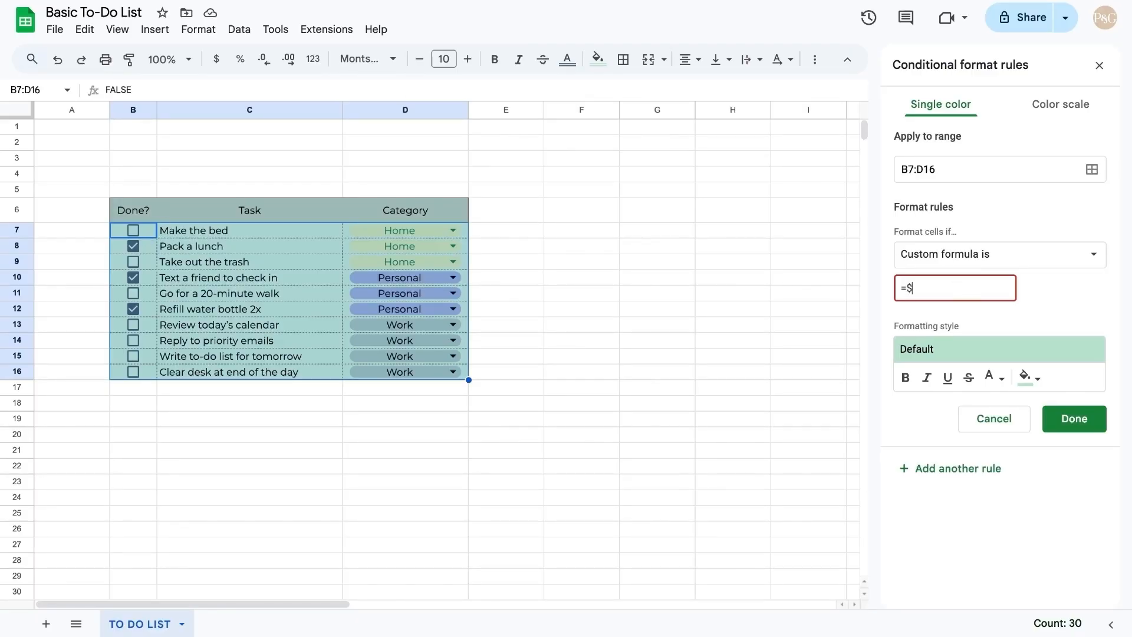
text(B7=)
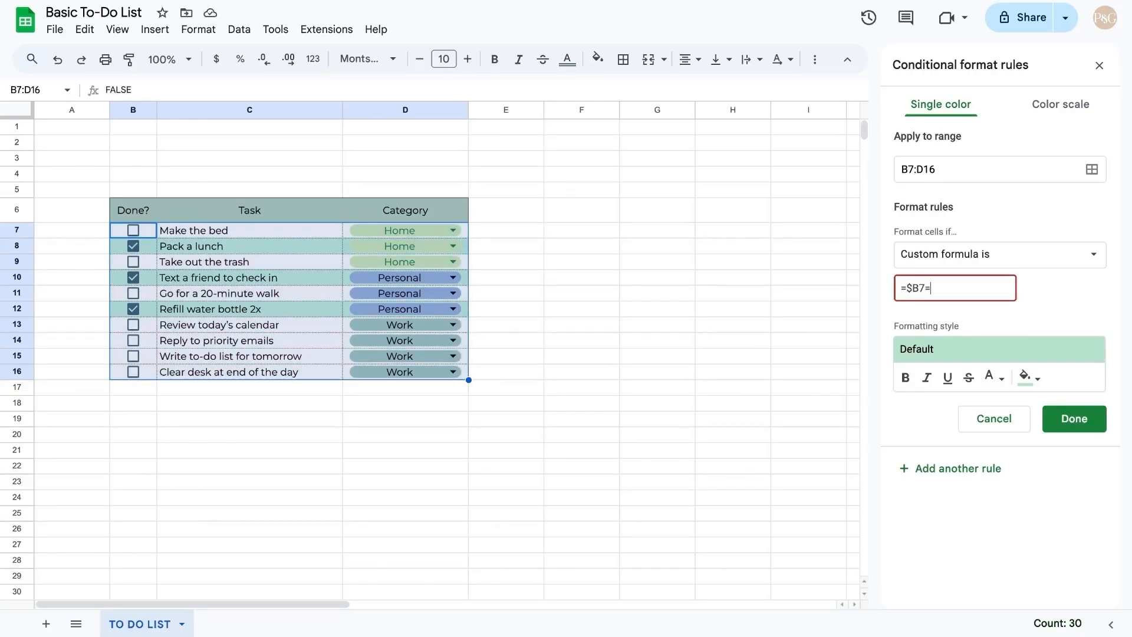
text(TRUE)
click(663, 234)
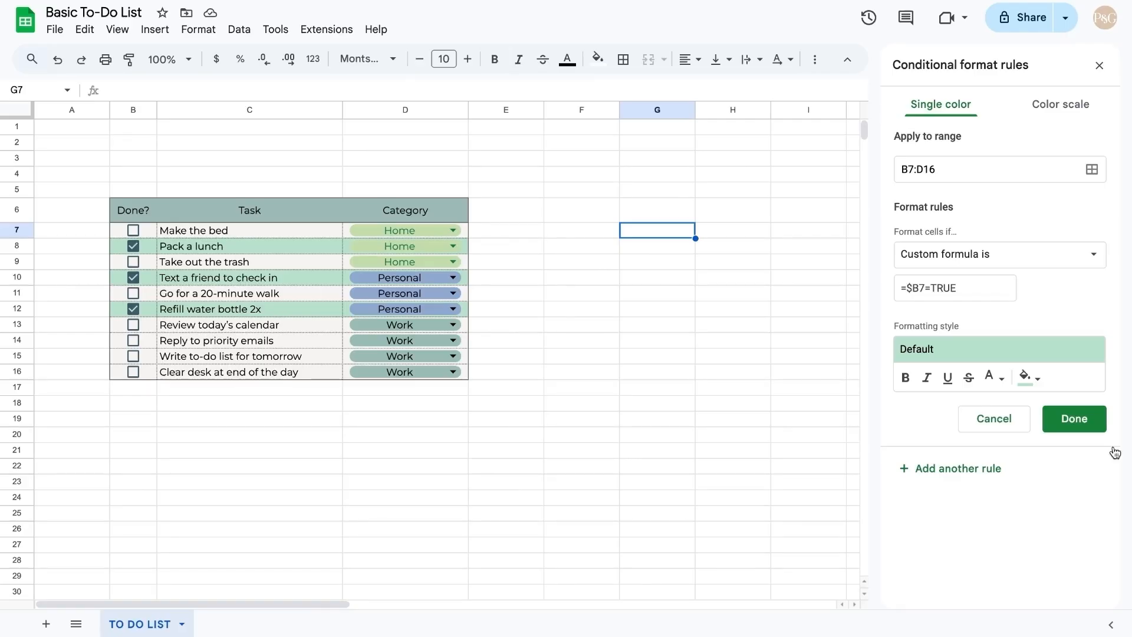
Step: Set the rule's fill to a custom light warm beige for the checked rows
click(1031, 377)
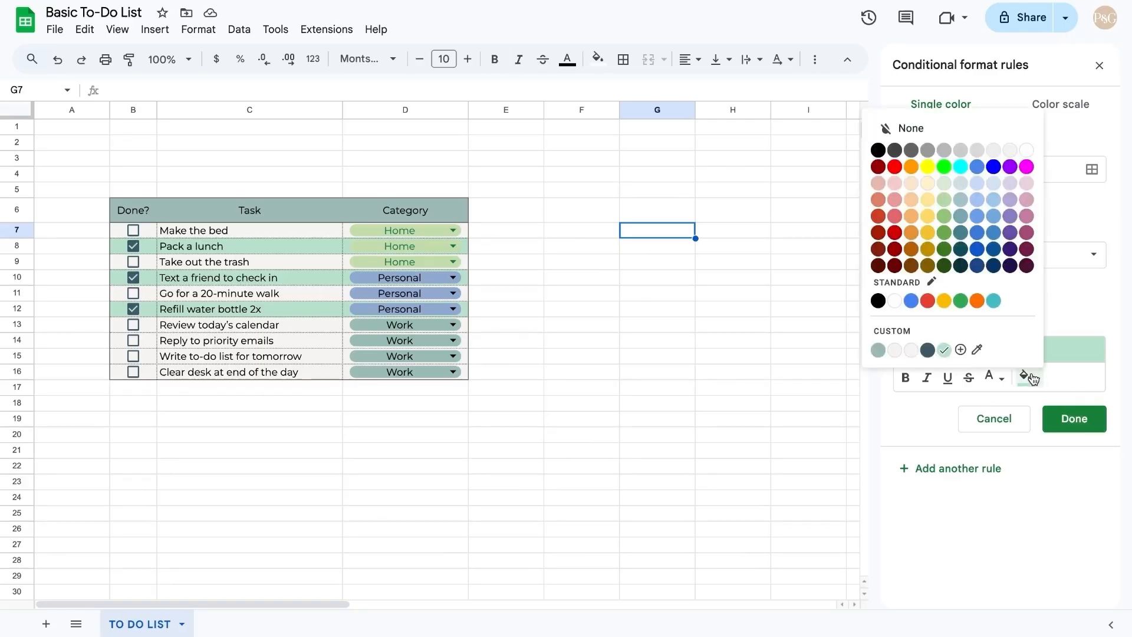
click(960, 349)
drag(568, 327, 565, 328)
drag(476, 206, 472, 197)
click(643, 427)
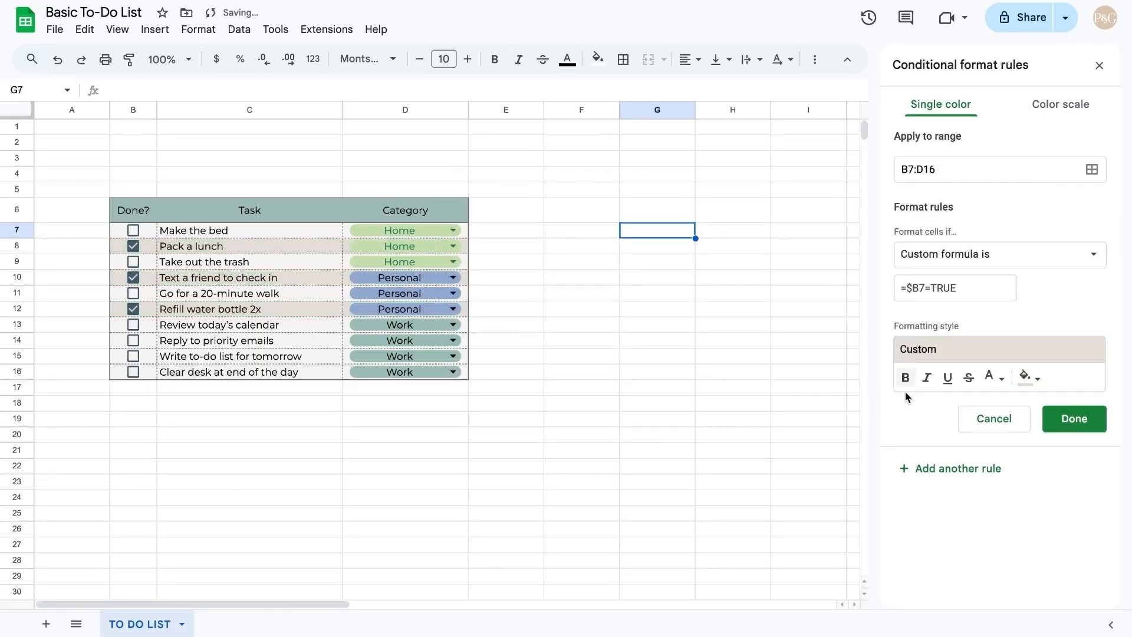
Step: Format the rule's text as italic and struck through in dark grey
click(926, 377)
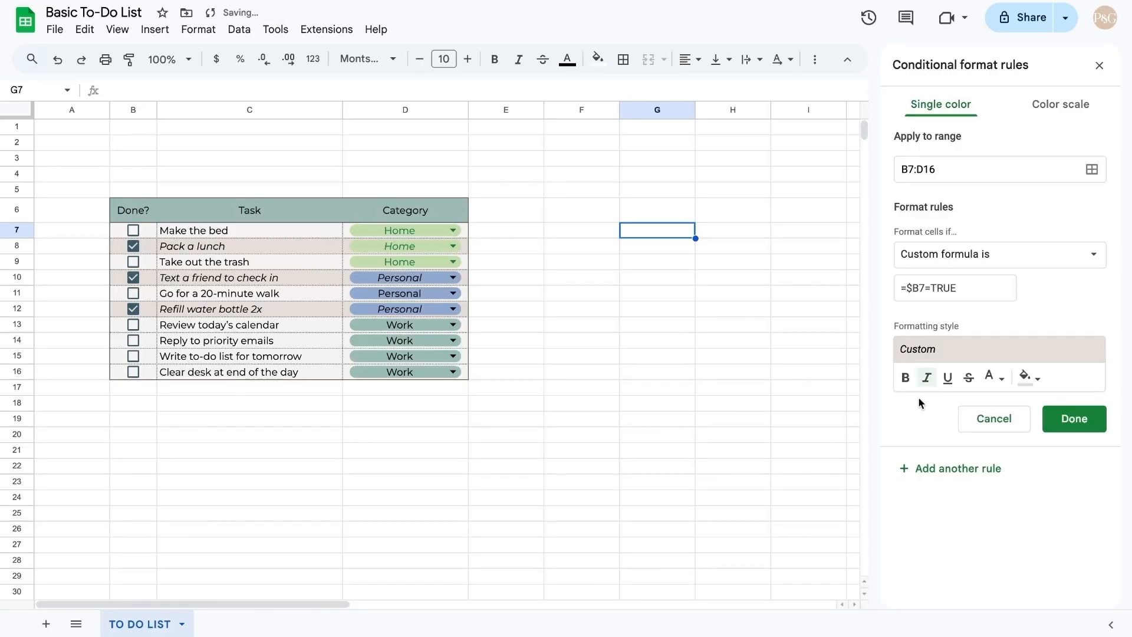
click(967, 380)
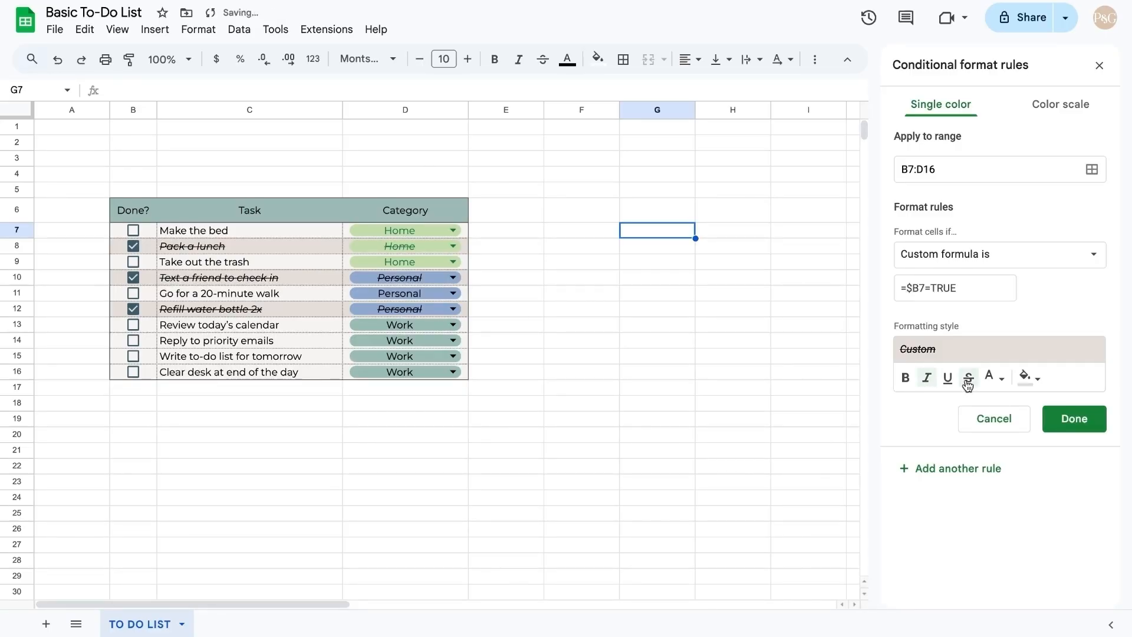
click(994, 378)
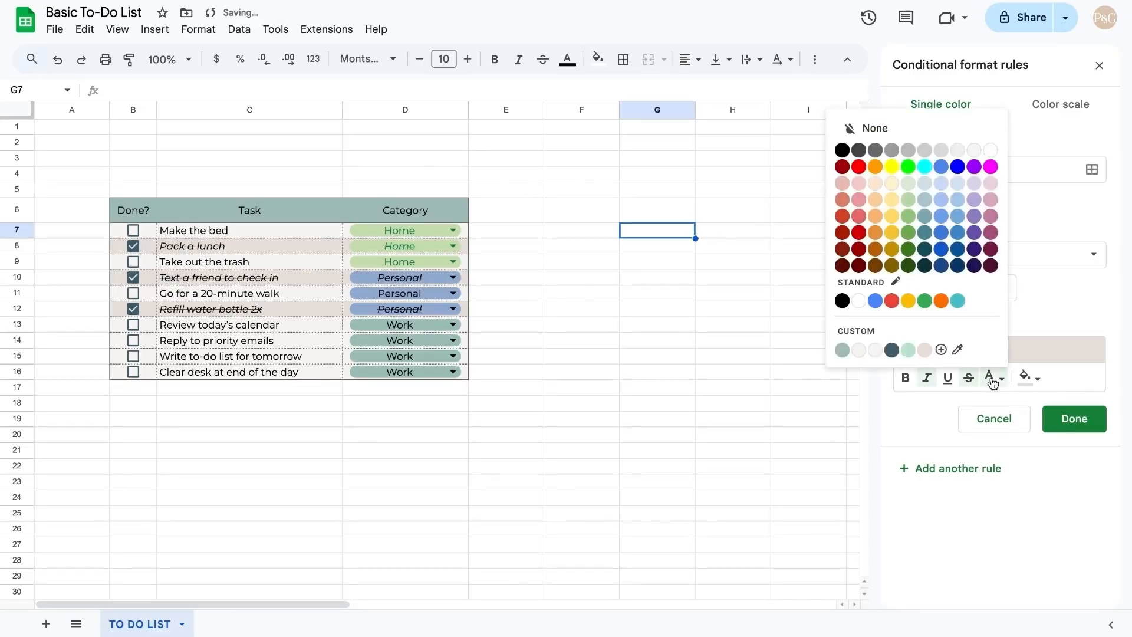
click(877, 150)
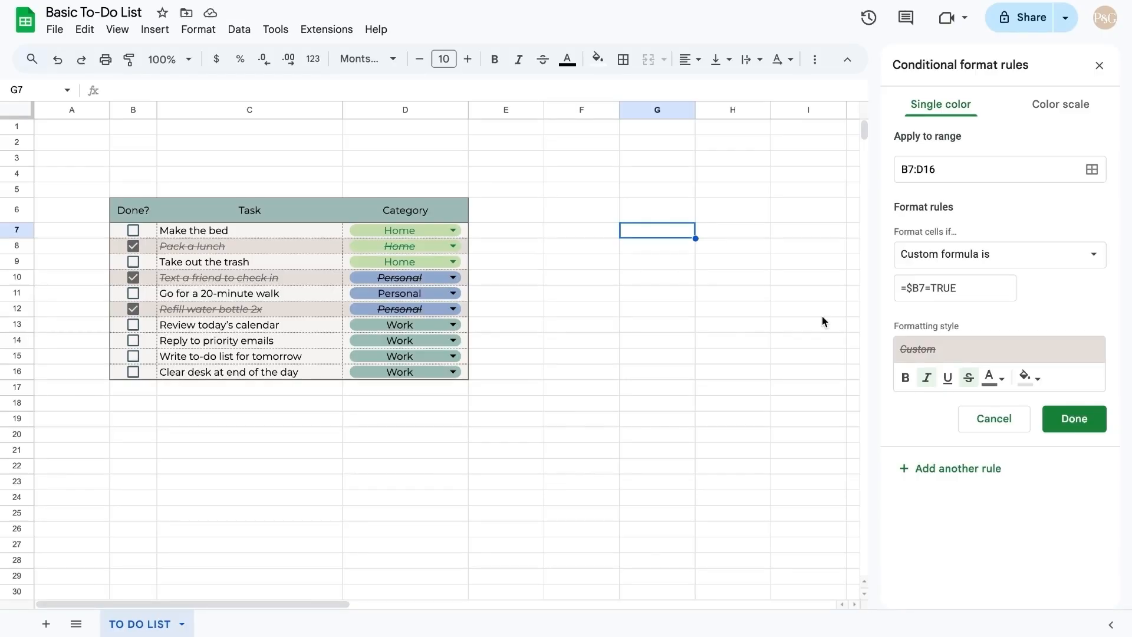
Step: Save the conditional formatting rule for B7:D16 and close the rules editor
click(1075, 418)
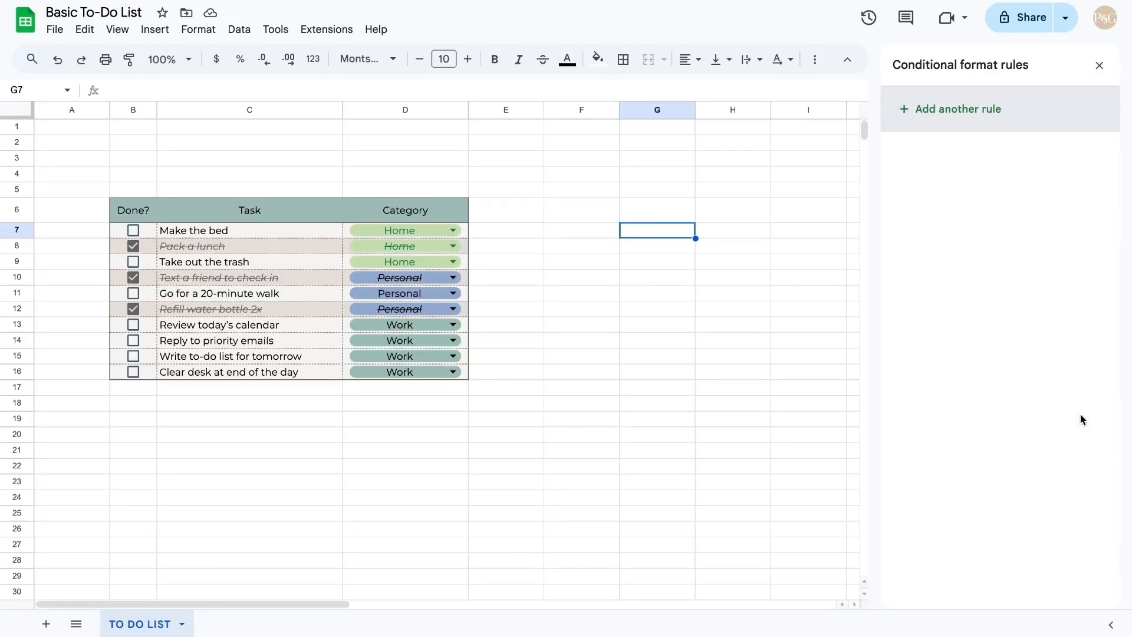
click(1098, 65)
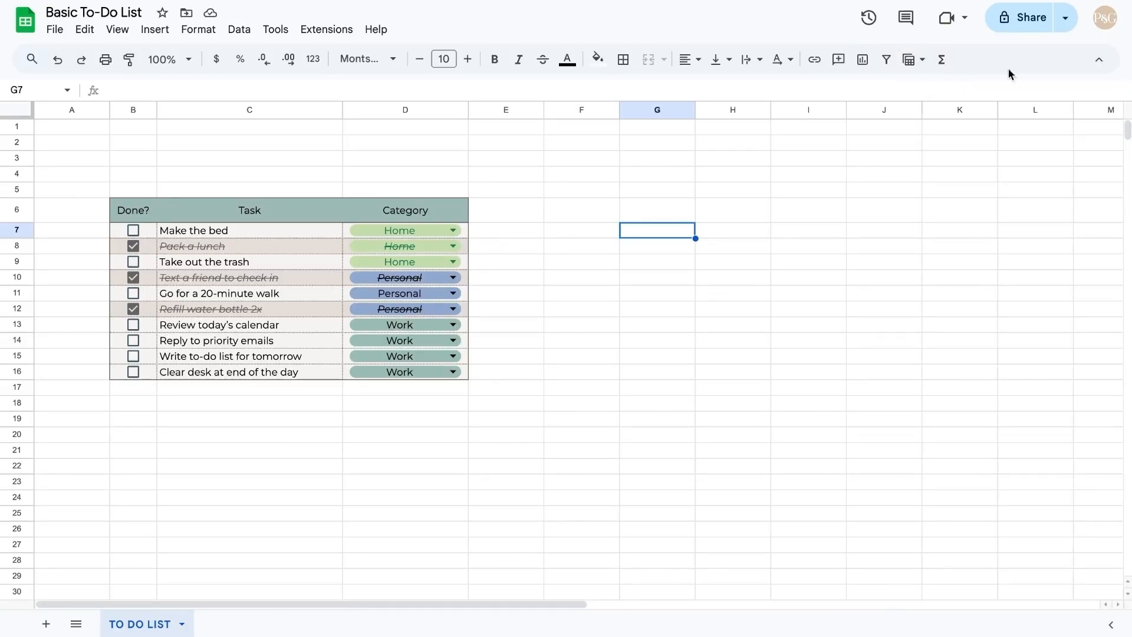
Step: Test the Done? checkboxes, ending with "Take out the trash" and "Reply to priority emails" checked and "Text a friend to check in" unchecked
click(137, 260)
click(136, 260)
click(135, 293)
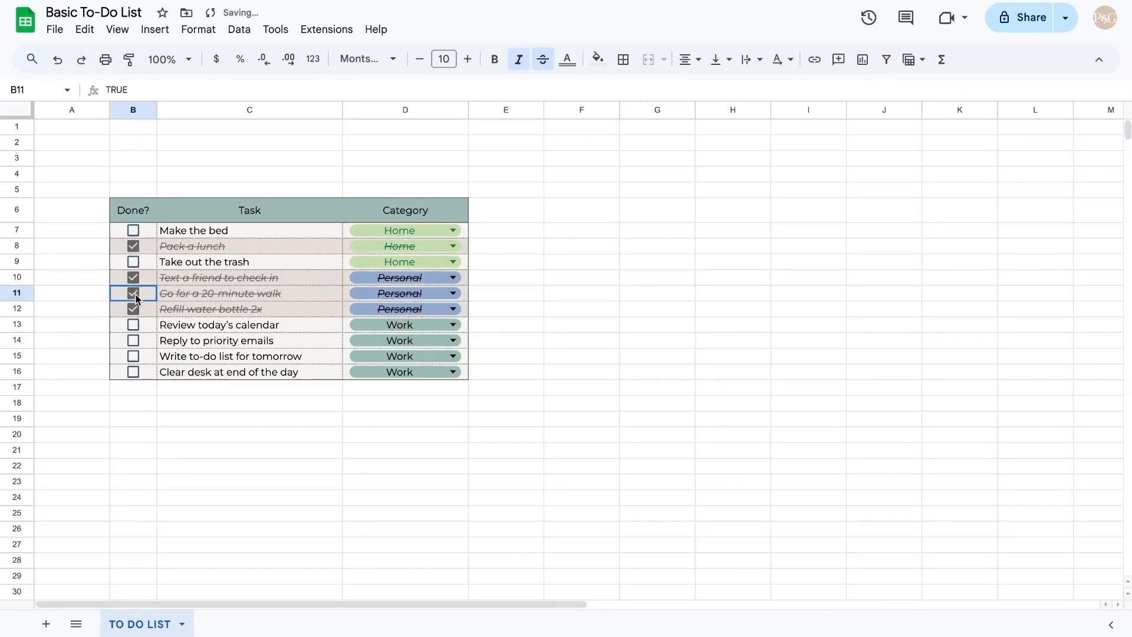
click(134, 295)
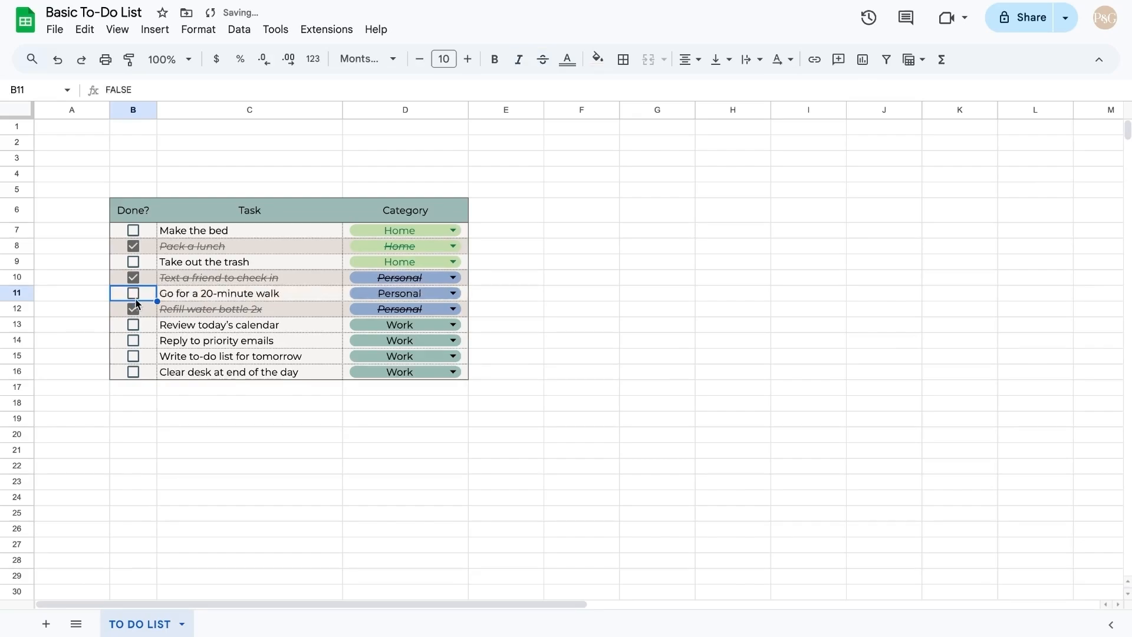
click(134, 340)
click(134, 340)
click(134, 340)
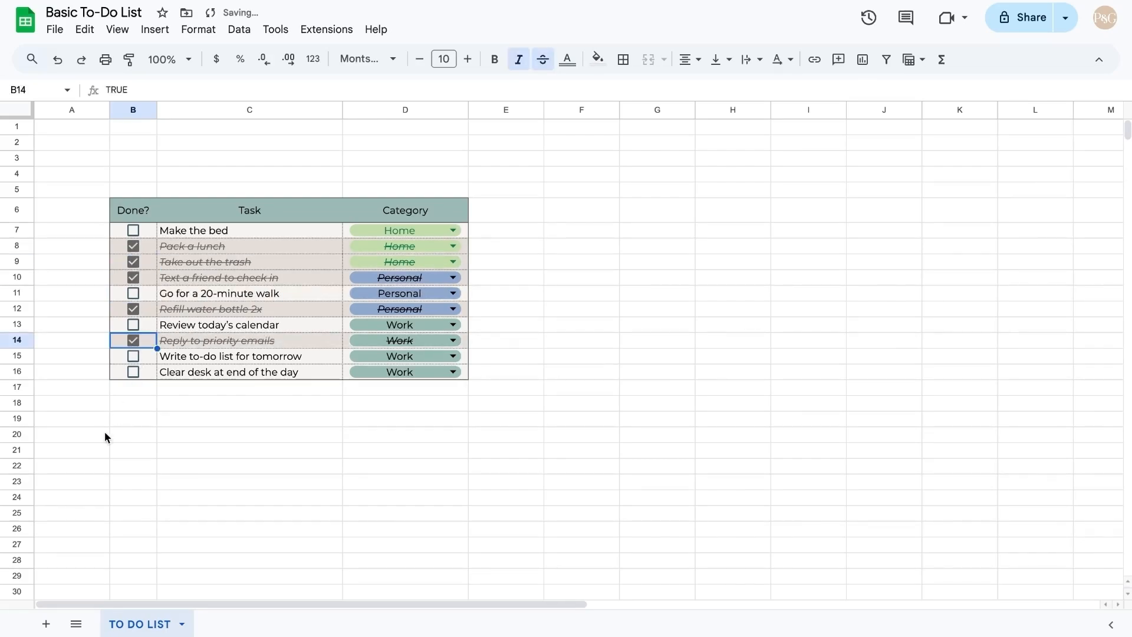
click(134, 276)
click(628, 278)
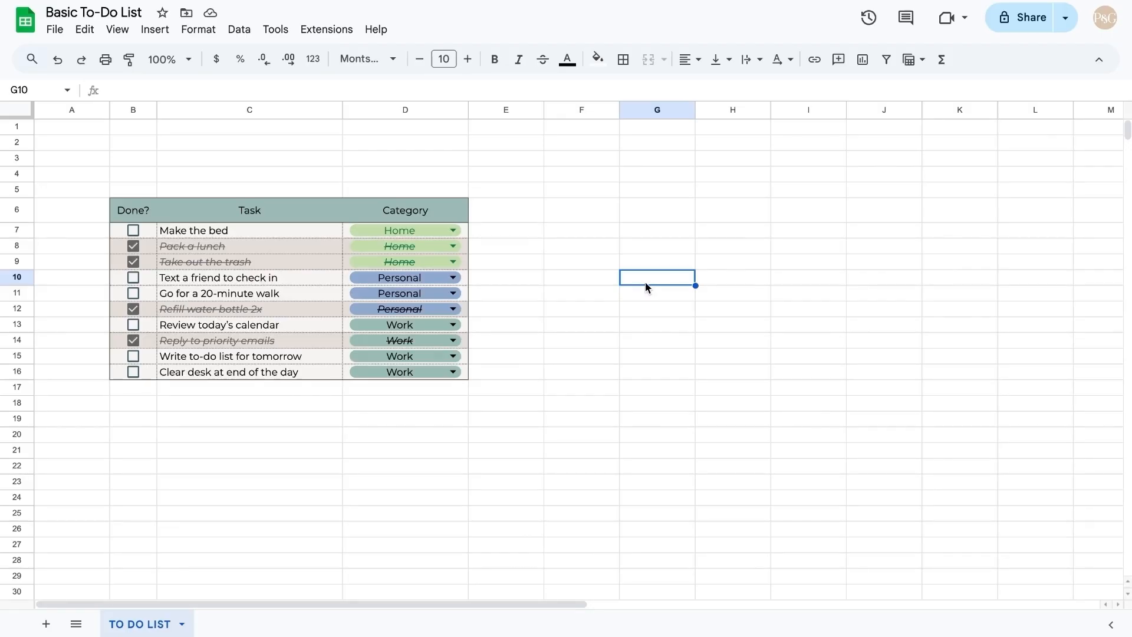
Step: Create a filter on the to-do table B6:D16 and widen column B slightly to fit the Done? header
drag(133, 210, 415, 369)
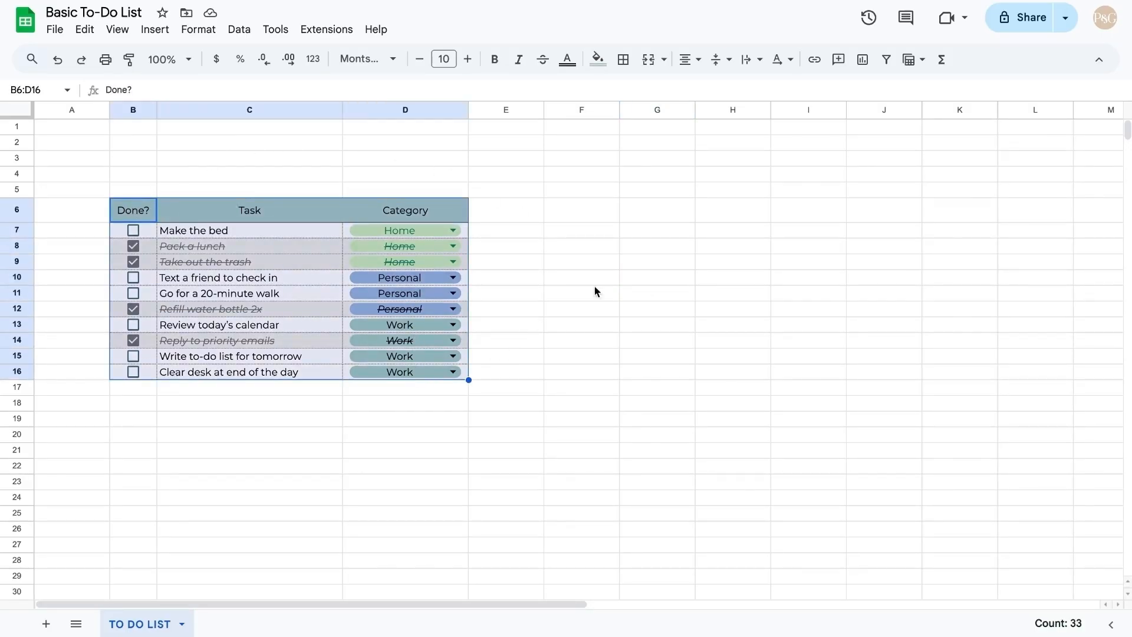
click(886, 59)
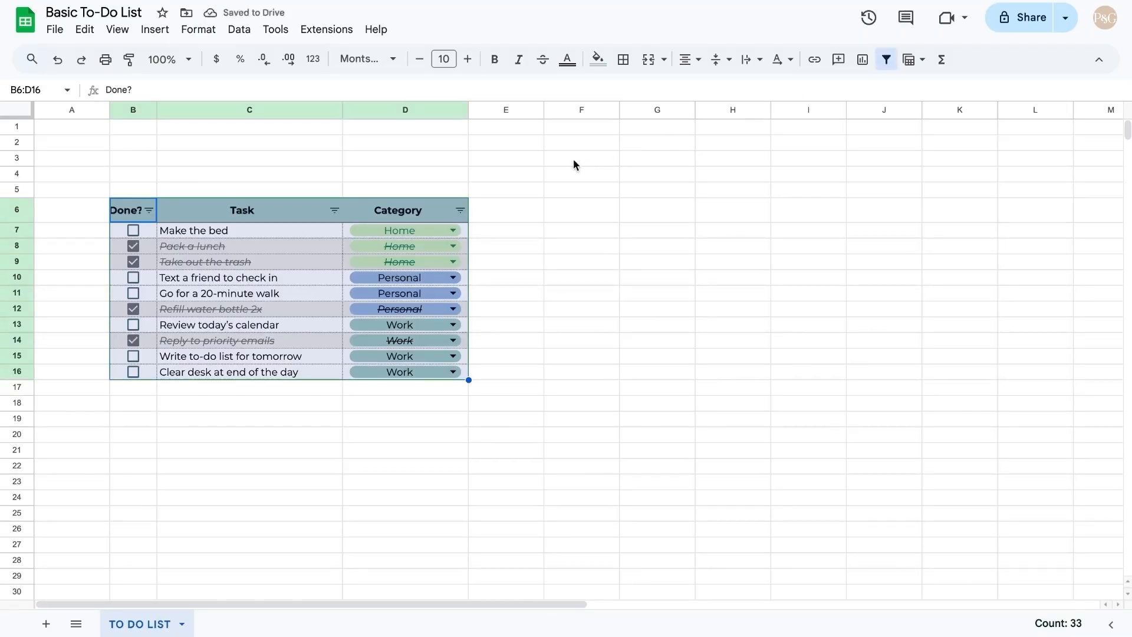
click(606, 283)
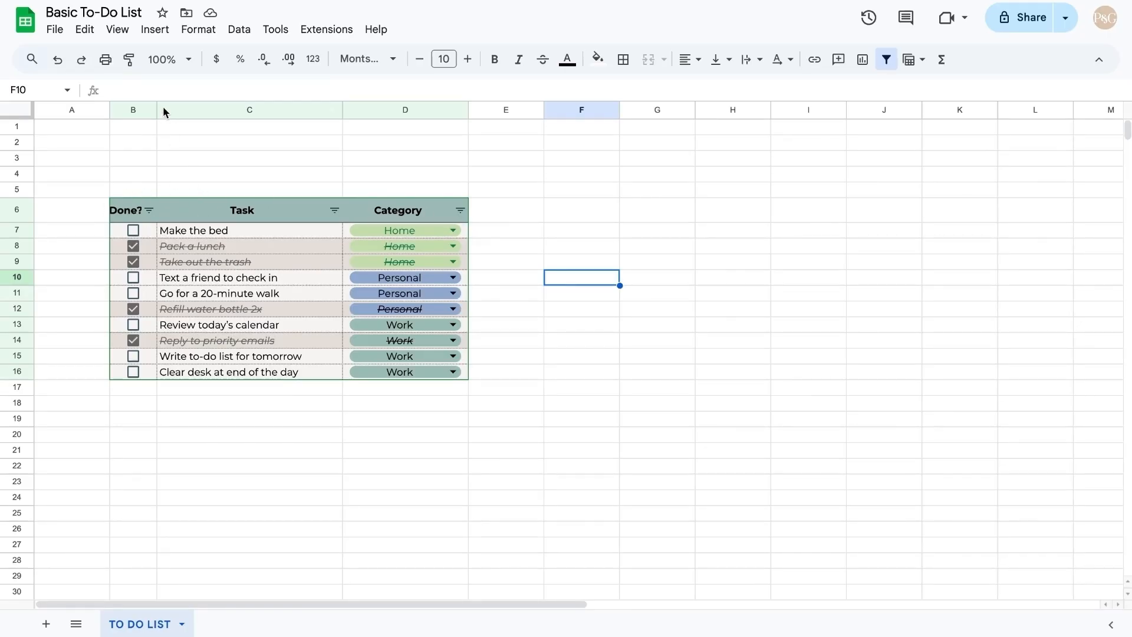
drag(156, 109, 166, 110)
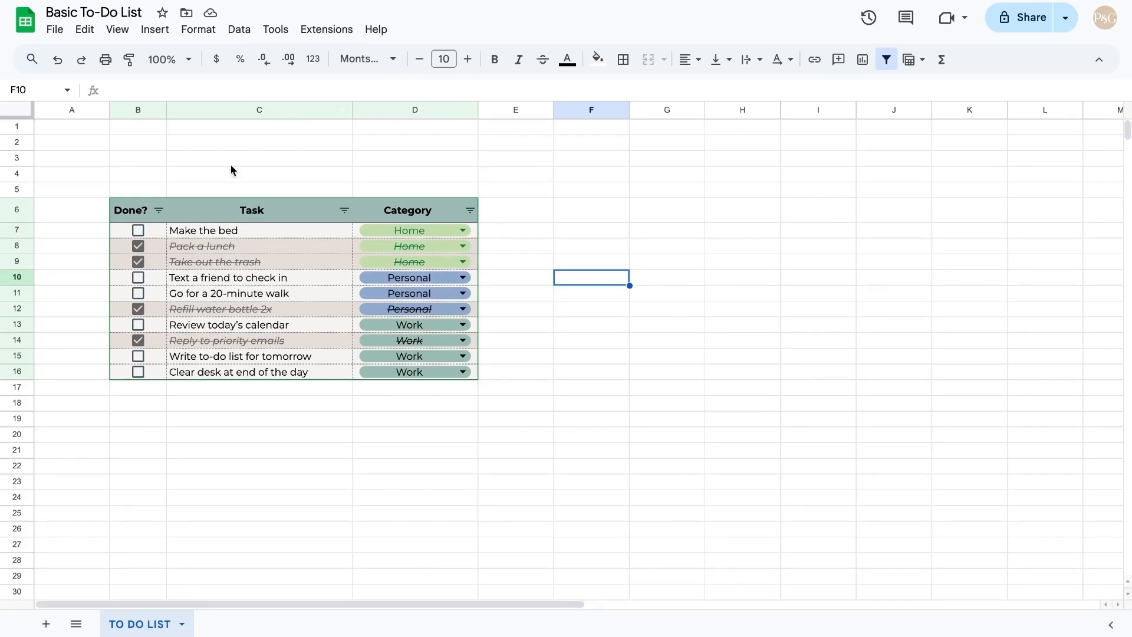
Step: Sort the to-do list by the Done? column from A to Z
click(159, 211)
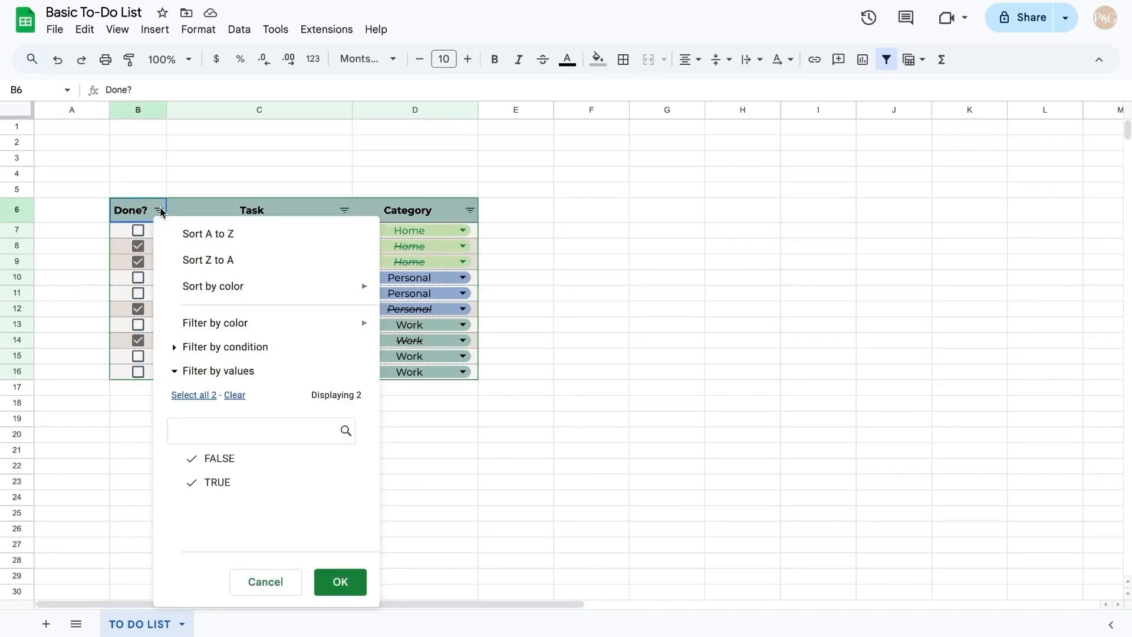
click(260, 236)
click(757, 222)
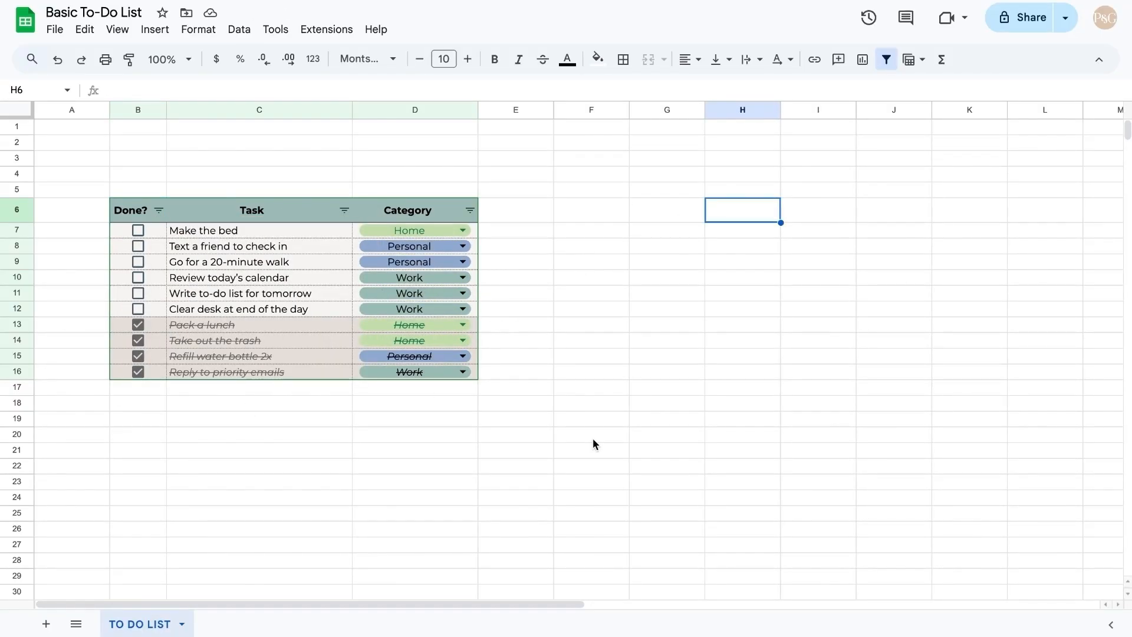
Step: Filter the Done? column by values to hide the TRUE rows and show only FALSE
click(159, 211)
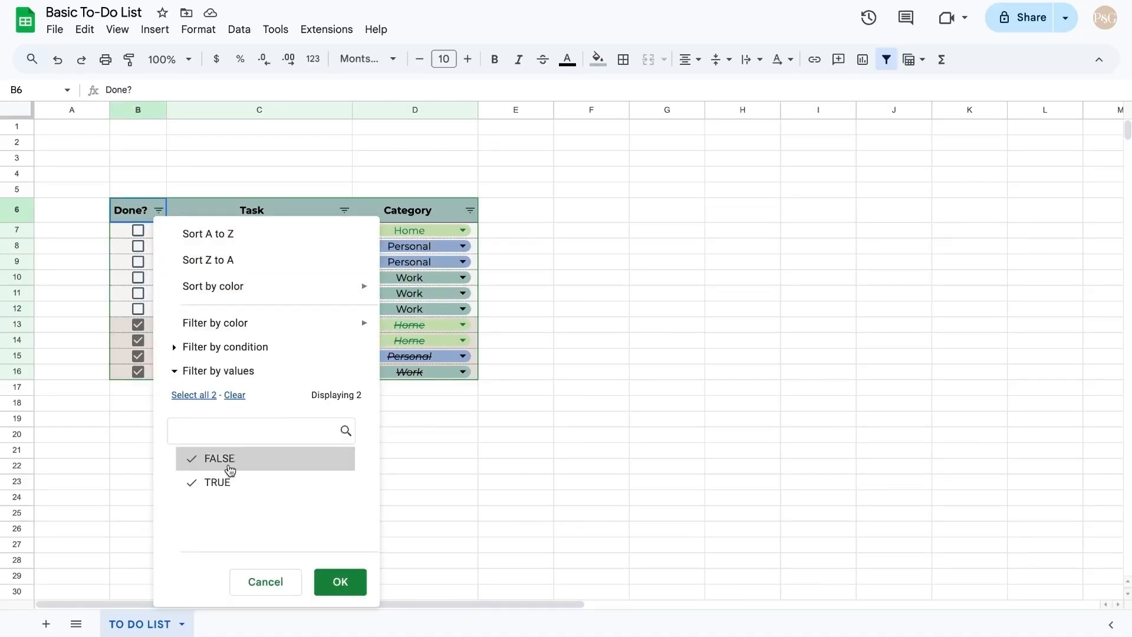
click(226, 489)
click(344, 582)
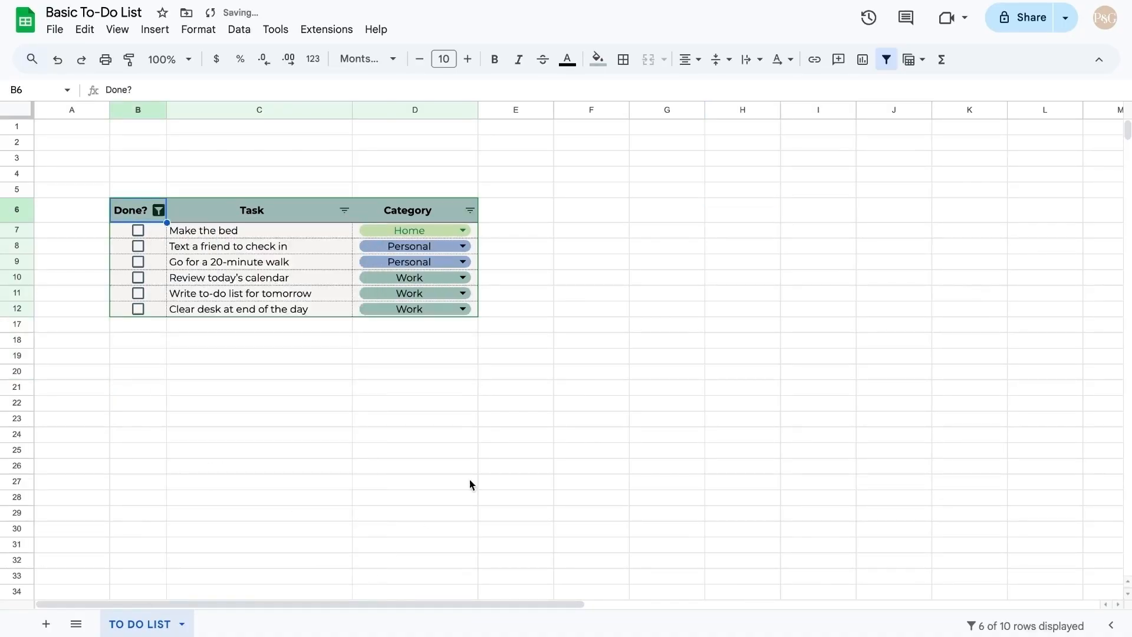
click(645, 405)
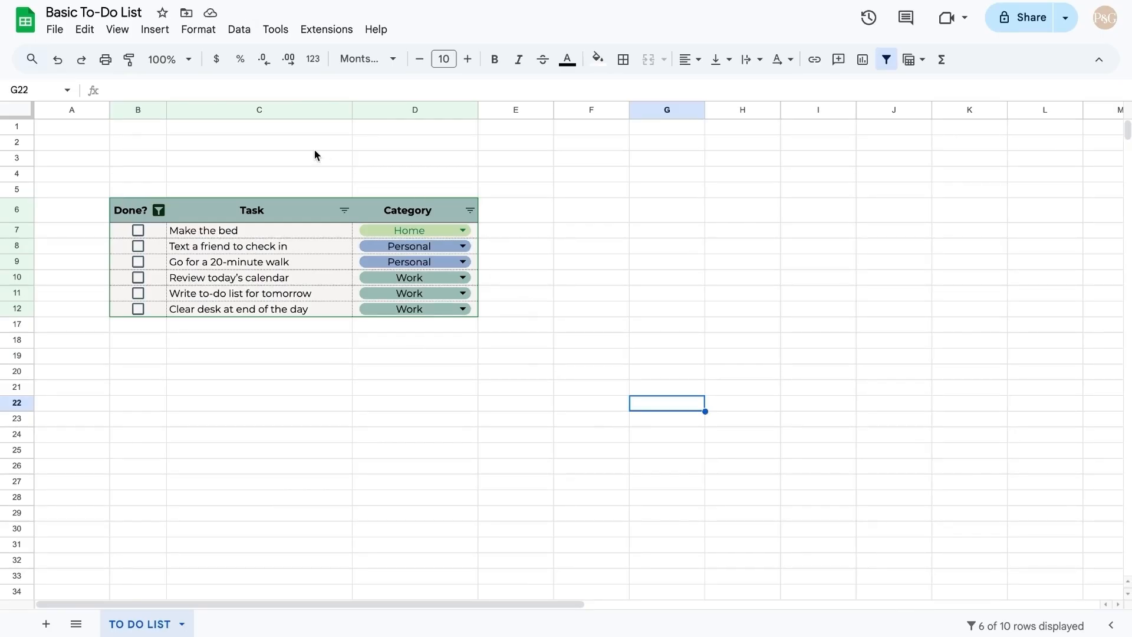
Step: Reset the Done? column's value filter to include all values again
click(158, 209)
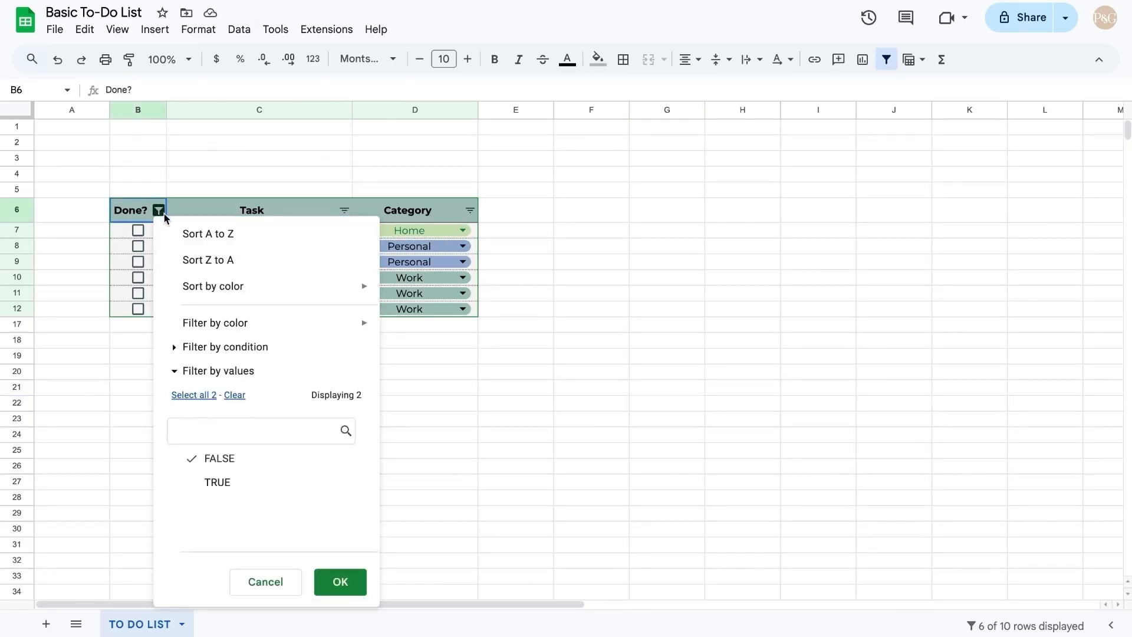
click(189, 396)
click(348, 579)
click(661, 302)
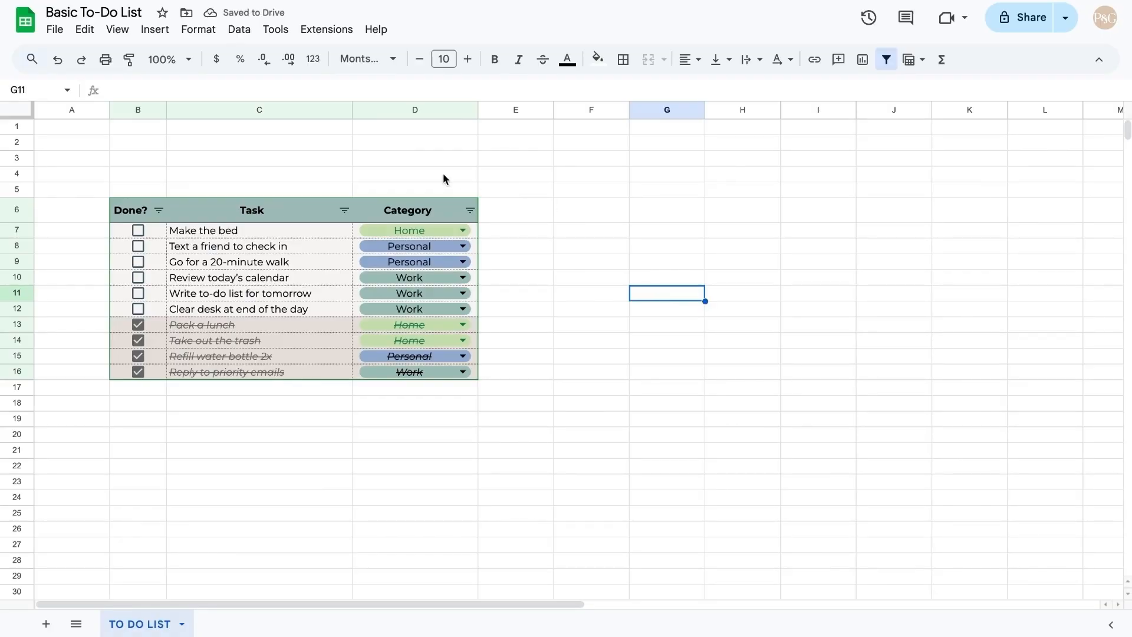
Step: Sort the to-do list by the Task column from A to Z
click(344, 210)
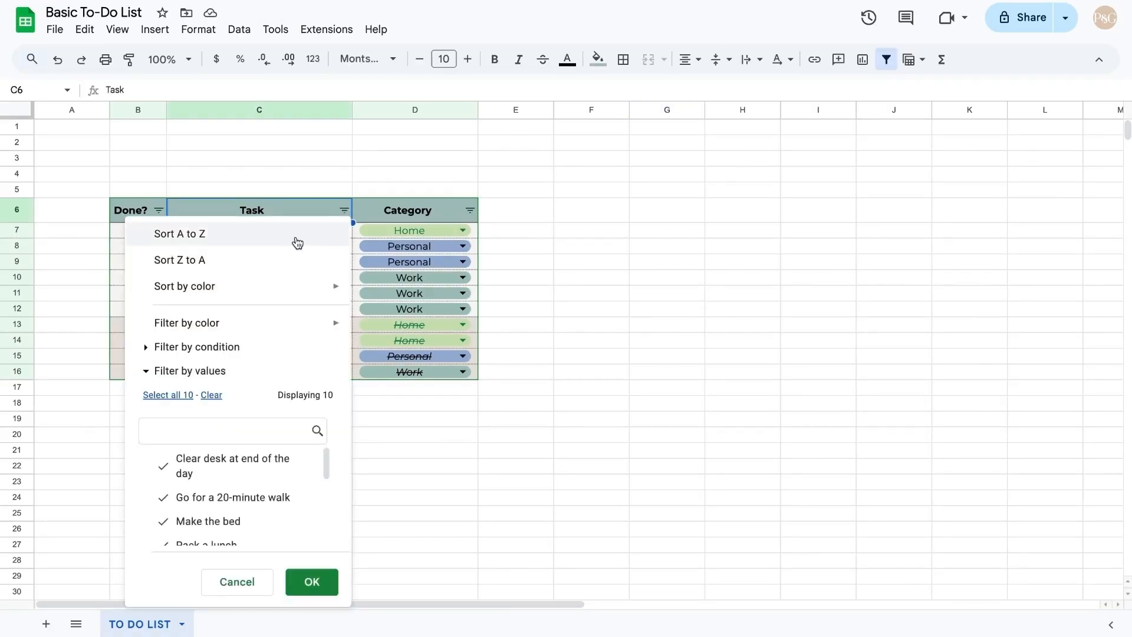
click(296, 243)
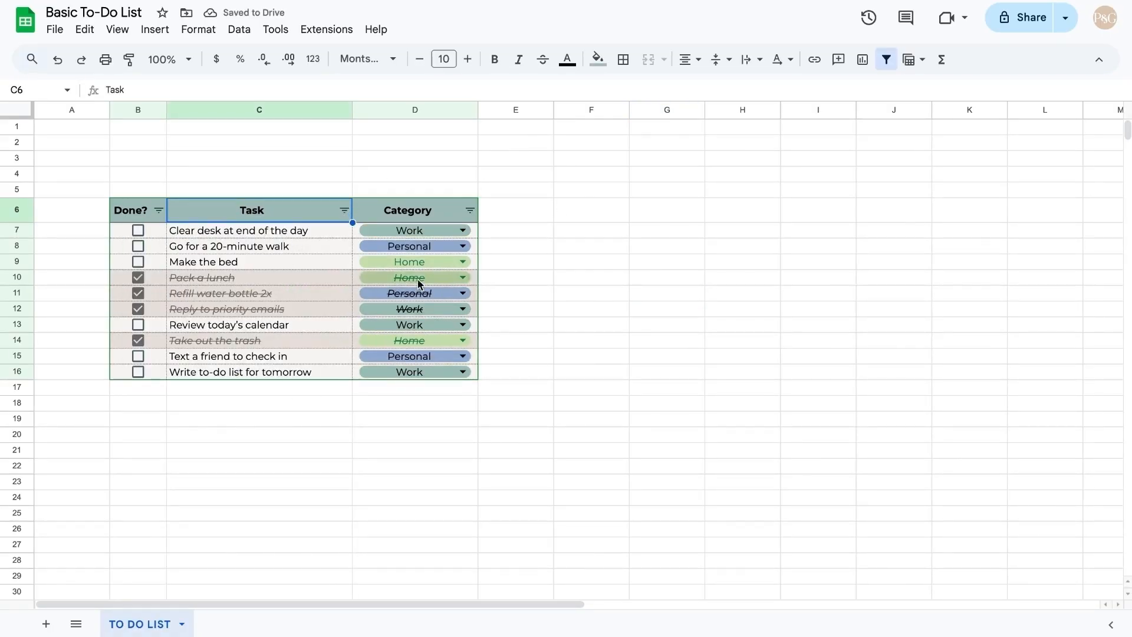
Step: Filter the Category column to show only Personal by excluding Home and Work
click(467, 214)
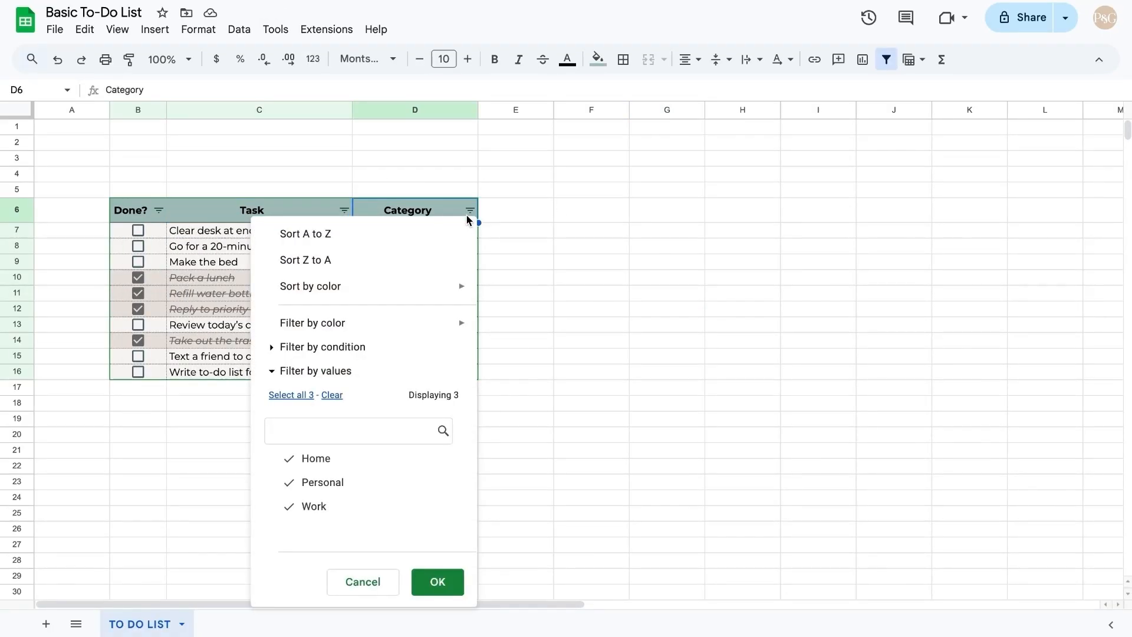
click(317, 458)
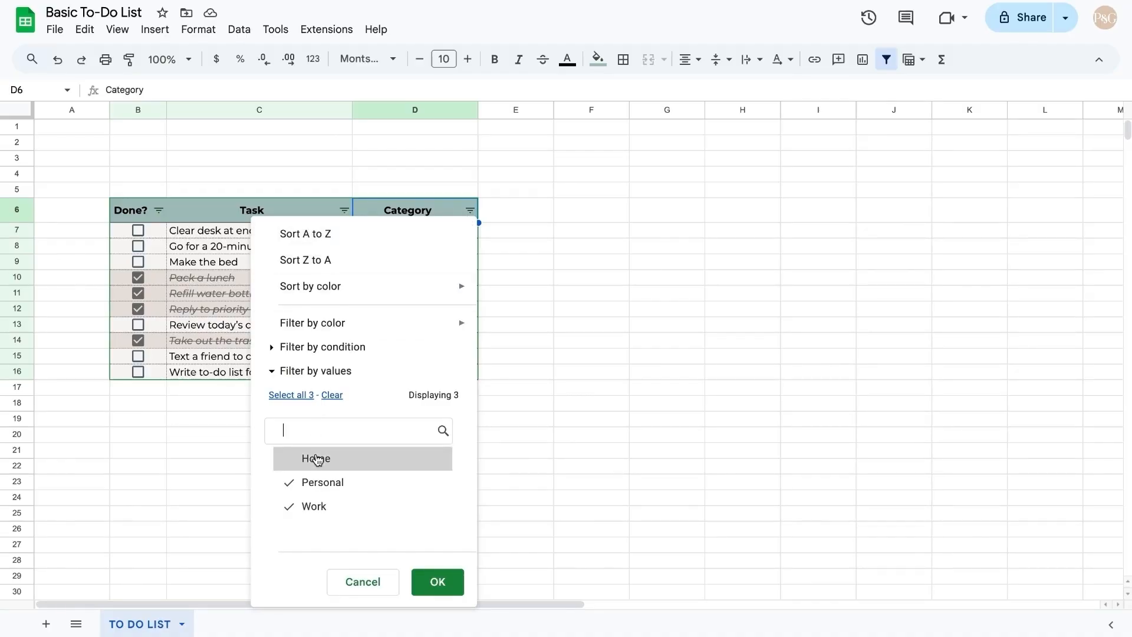
click(313, 508)
click(437, 581)
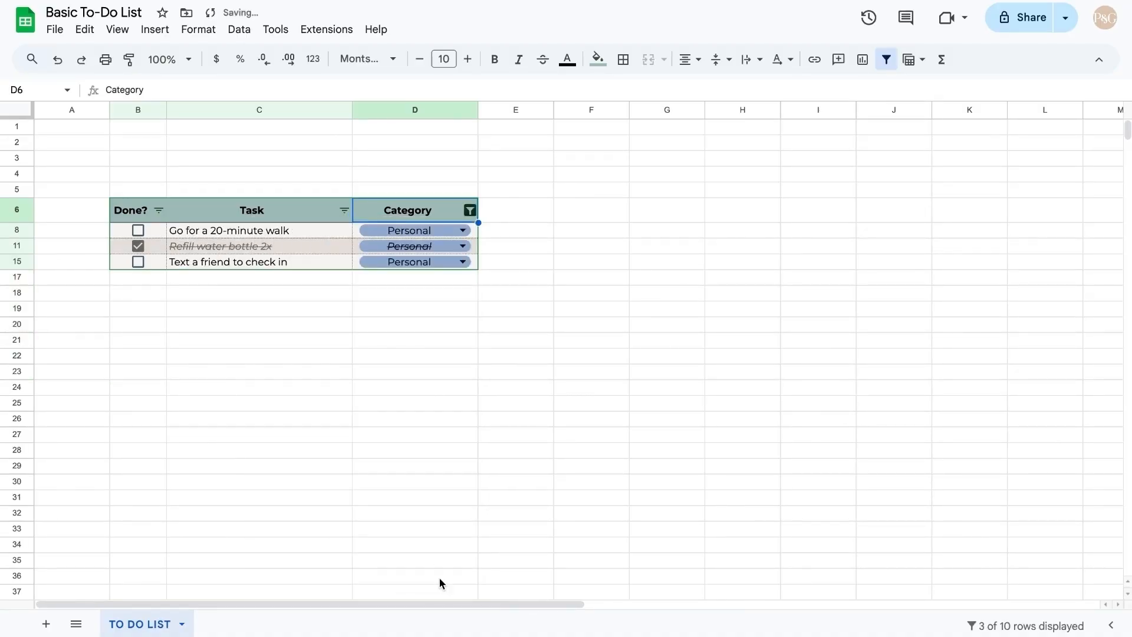
Step: Add Home to the values shown by the Category column's filter
click(470, 209)
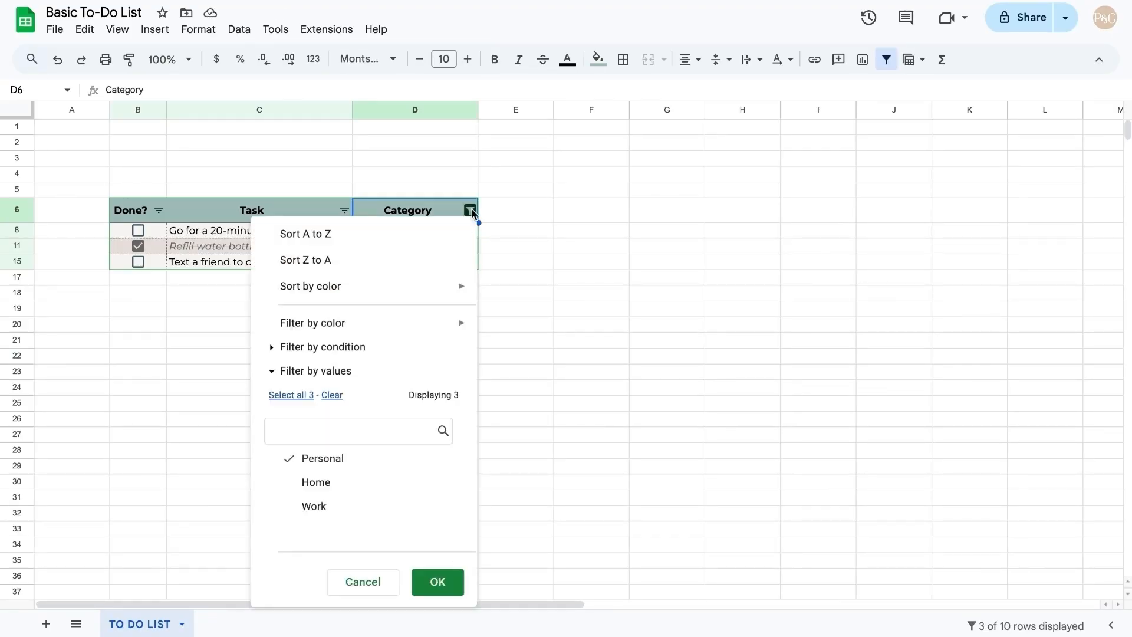
click(317, 482)
click(437, 581)
click(679, 329)
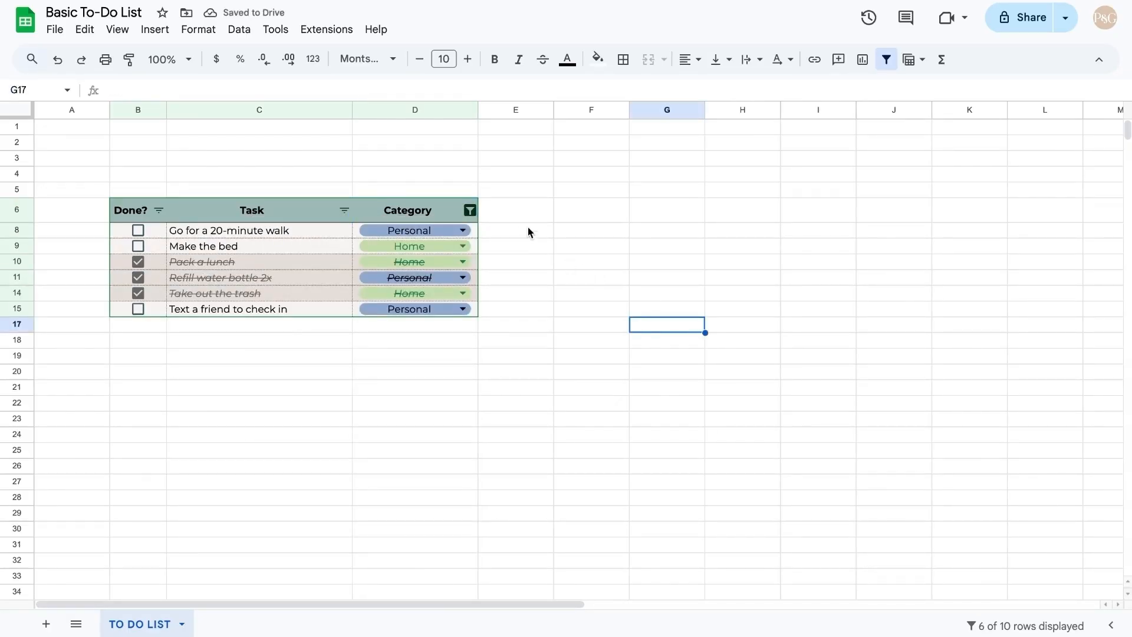
Step: Reset the Category column's filter to include all three categories
click(471, 210)
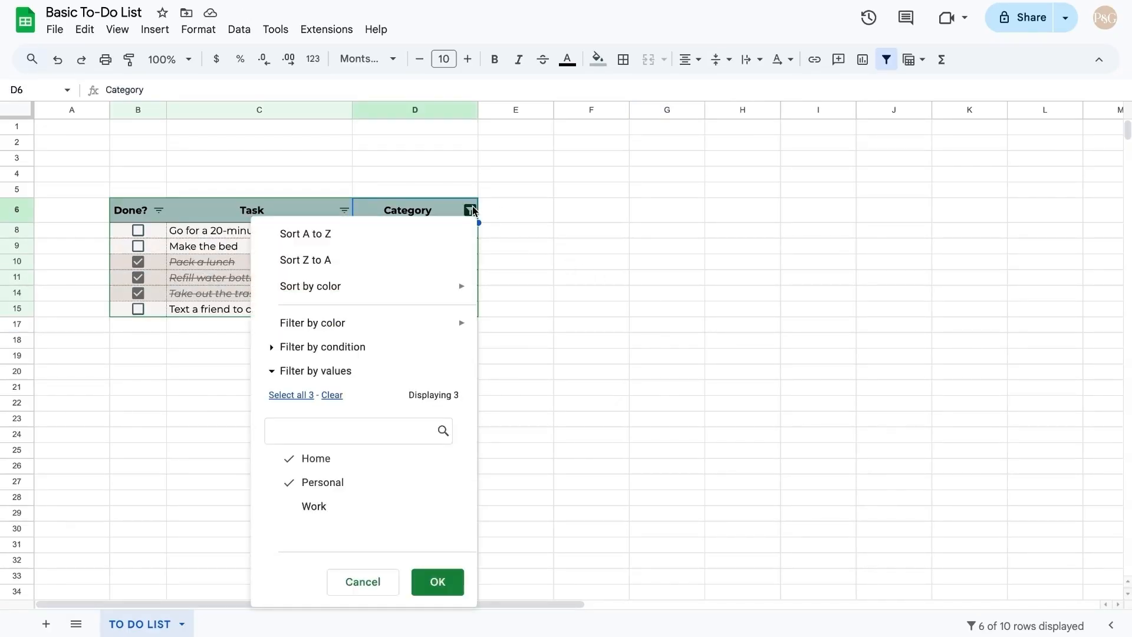
click(301, 395)
click(448, 579)
click(713, 356)
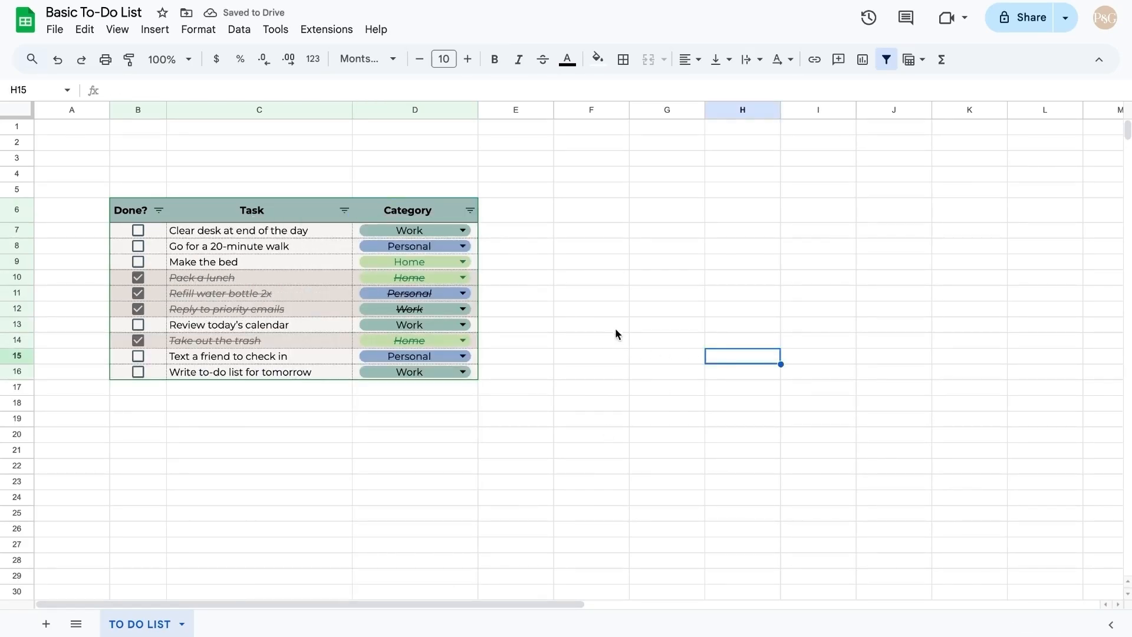
Step: Sort the to-do list by the Category column from Z to A
click(471, 210)
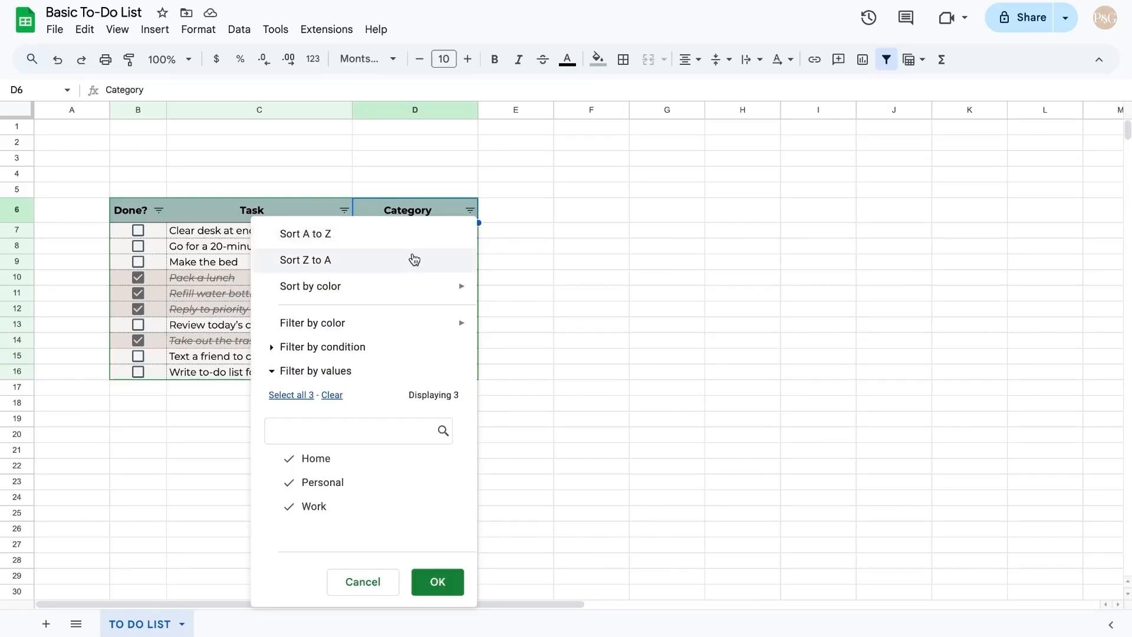
click(415, 260)
click(676, 242)
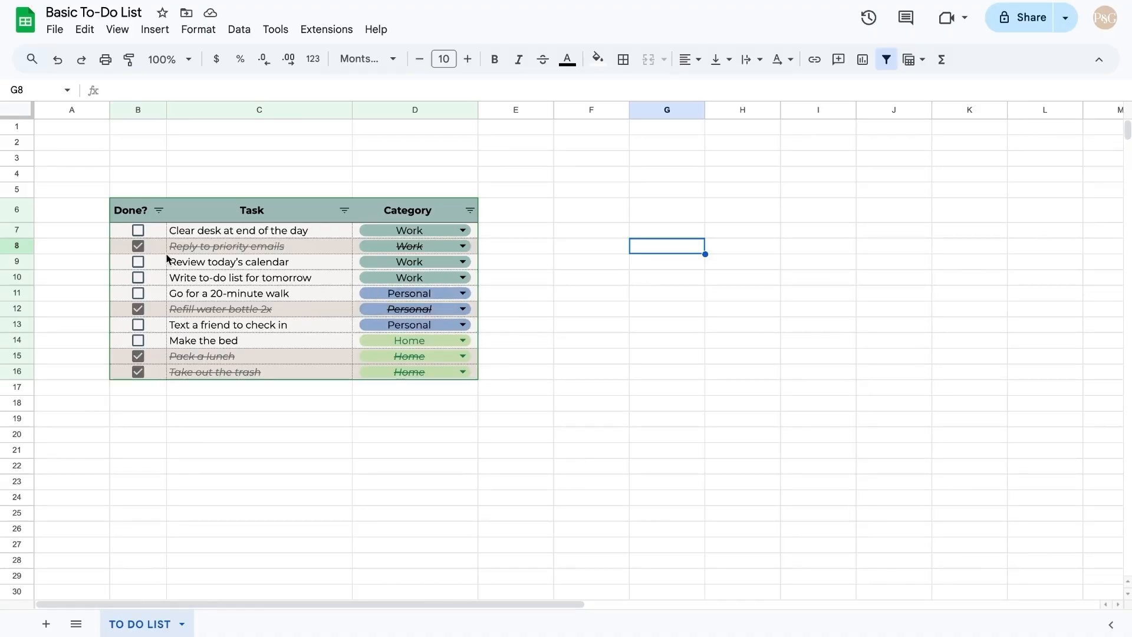
click(158, 211)
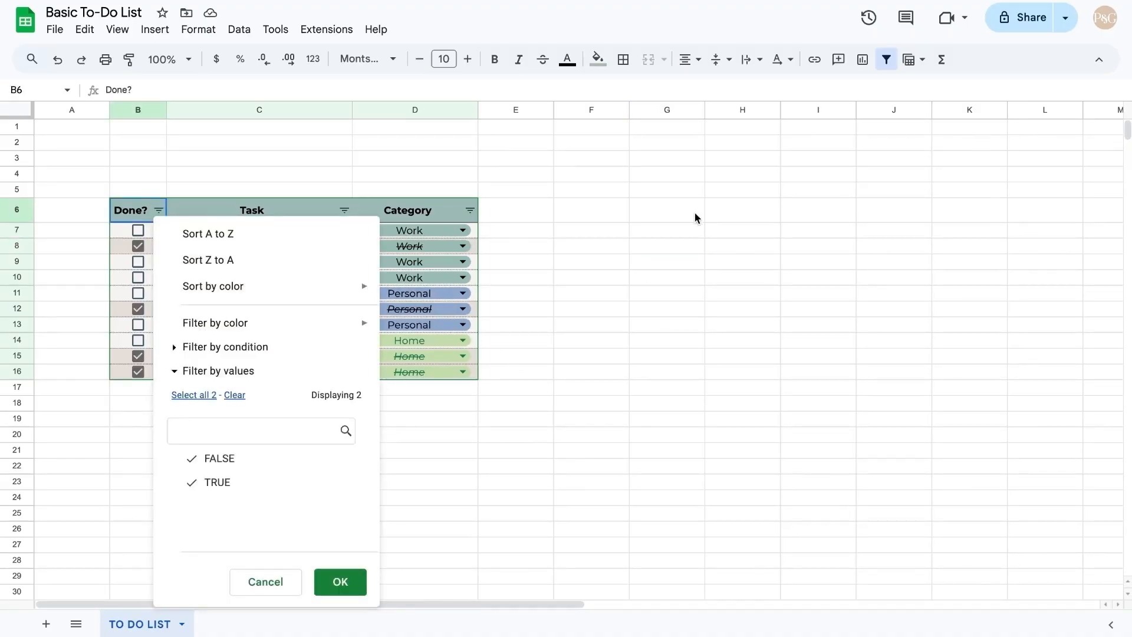
click(713, 213)
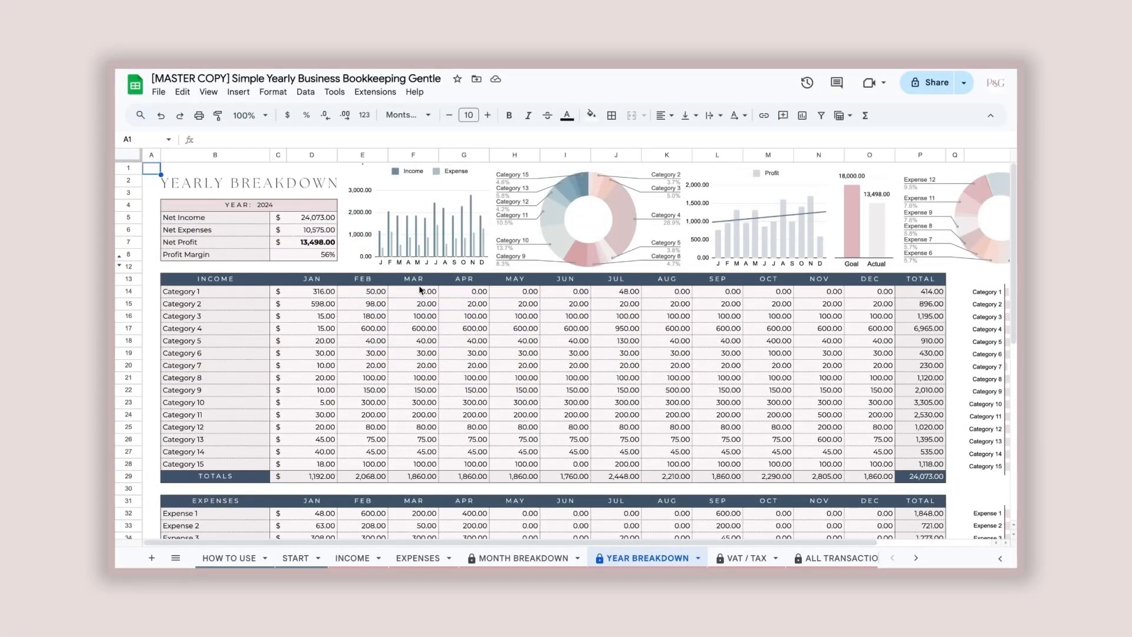
scroll(421, 290, right, 5)
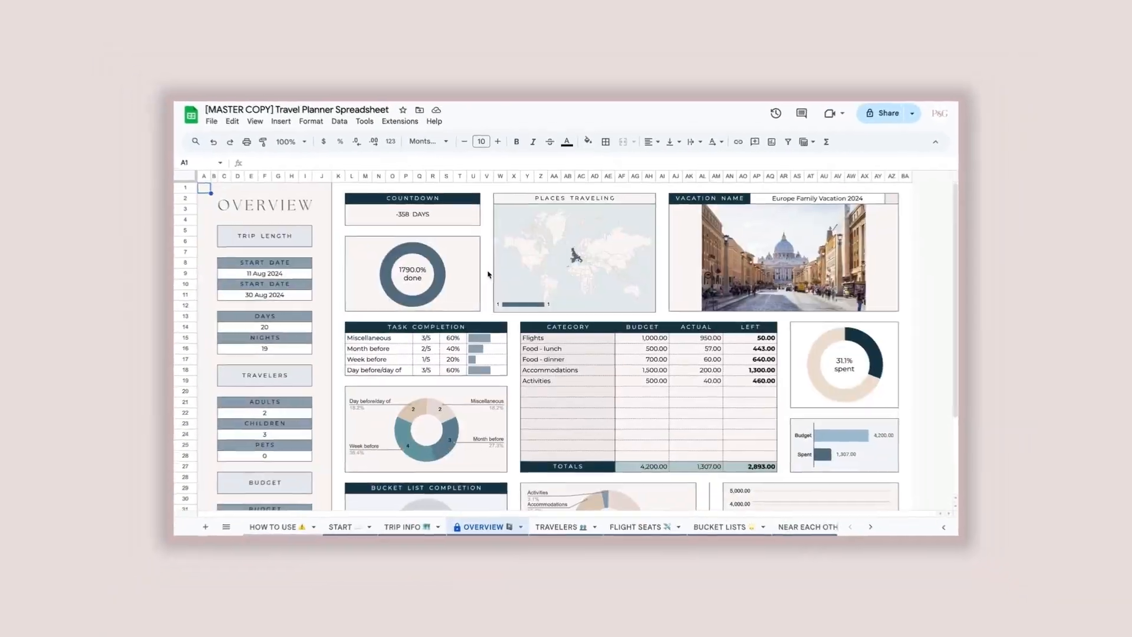